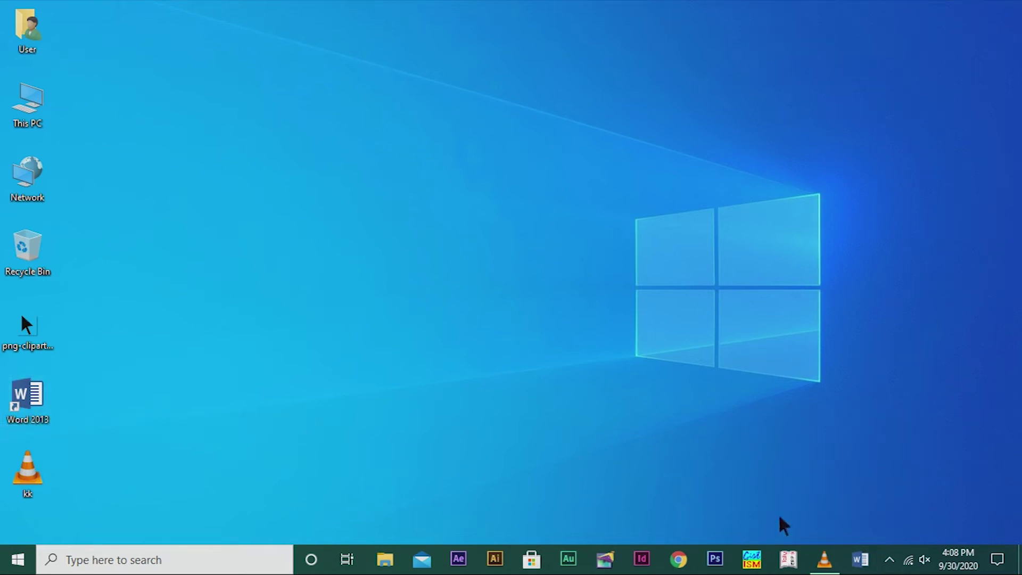
Open Word and create a new blank document from the start screen's template list.
left_click(864, 569)
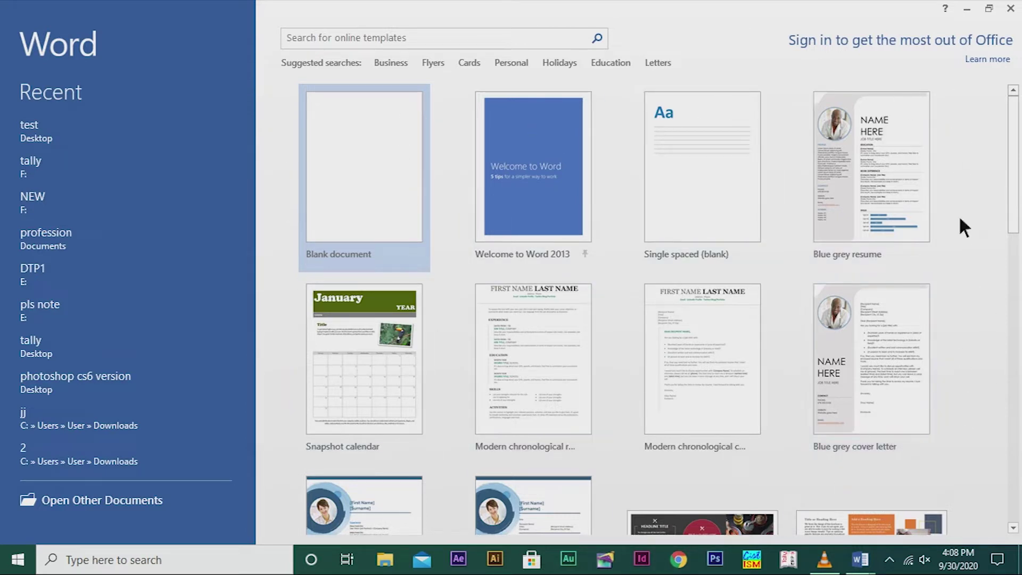
scroll(1001, 394, "down", 3)
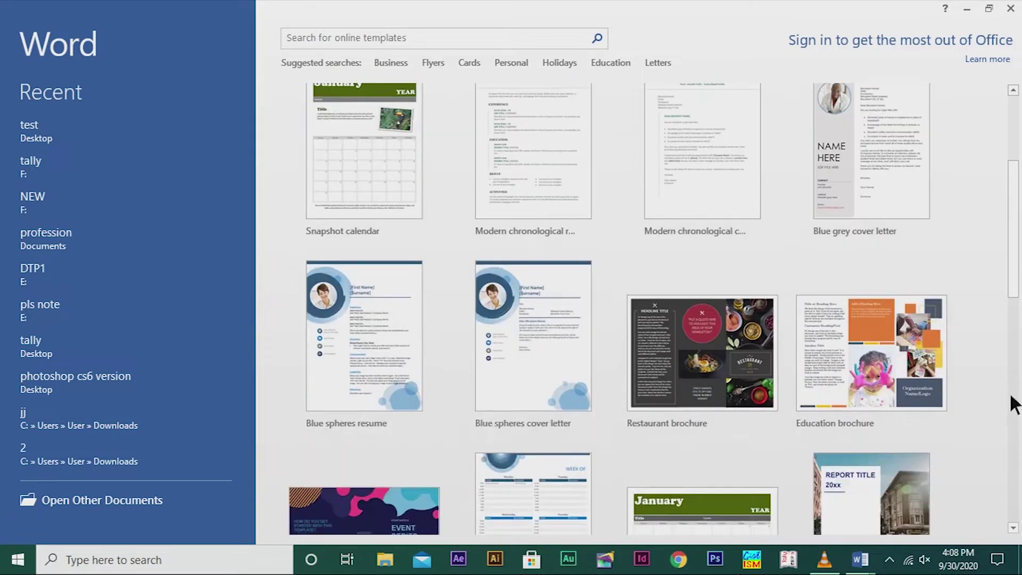
scroll(1011, 399, "up", 3)
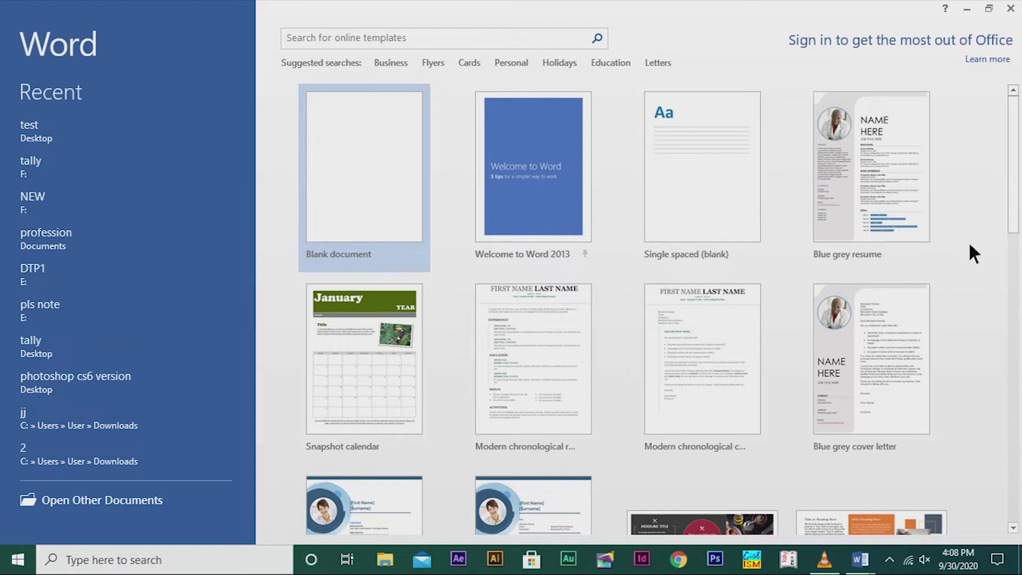
scroll(969, 243, "down", 3)
scroll(972, 251, "down", 5)
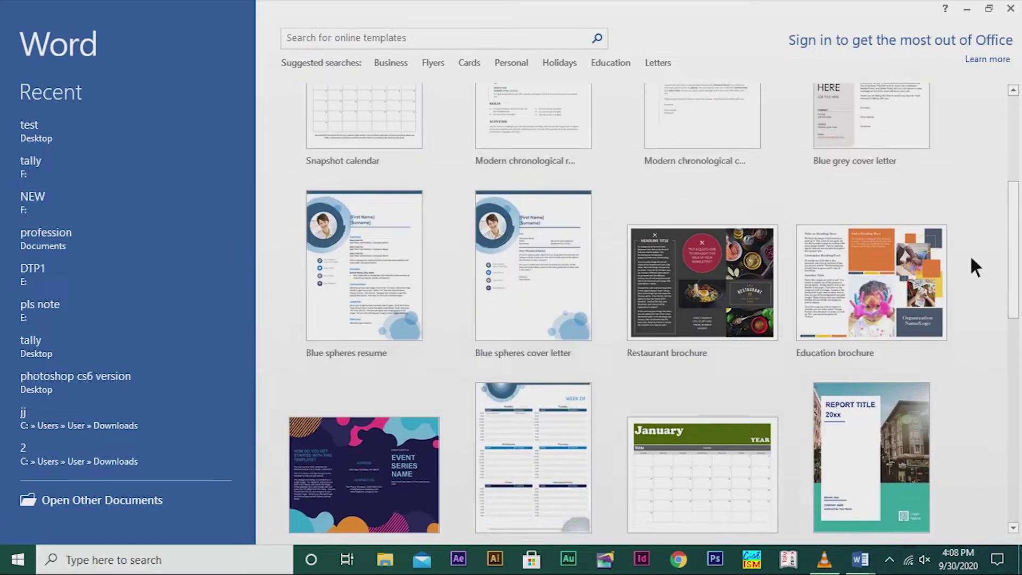
scroll(972, 258, "down", 6)
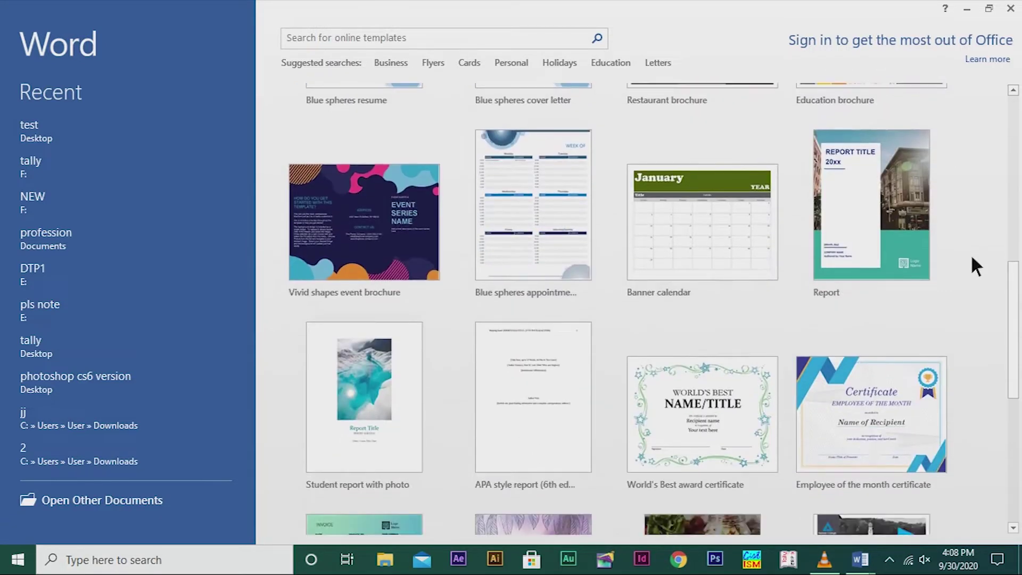
scroll(973, 257, "down", 2)
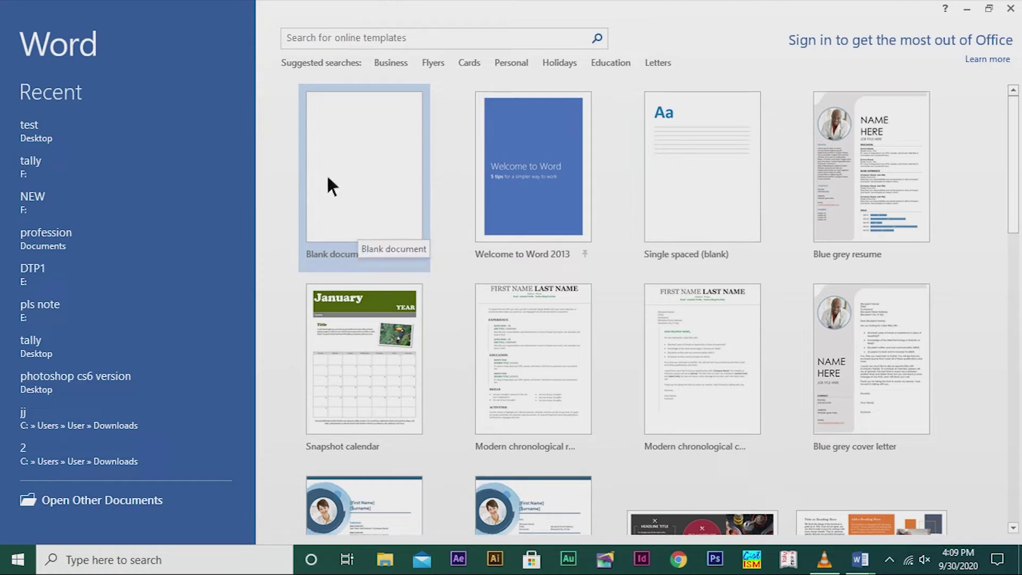
left_click(367, 189)
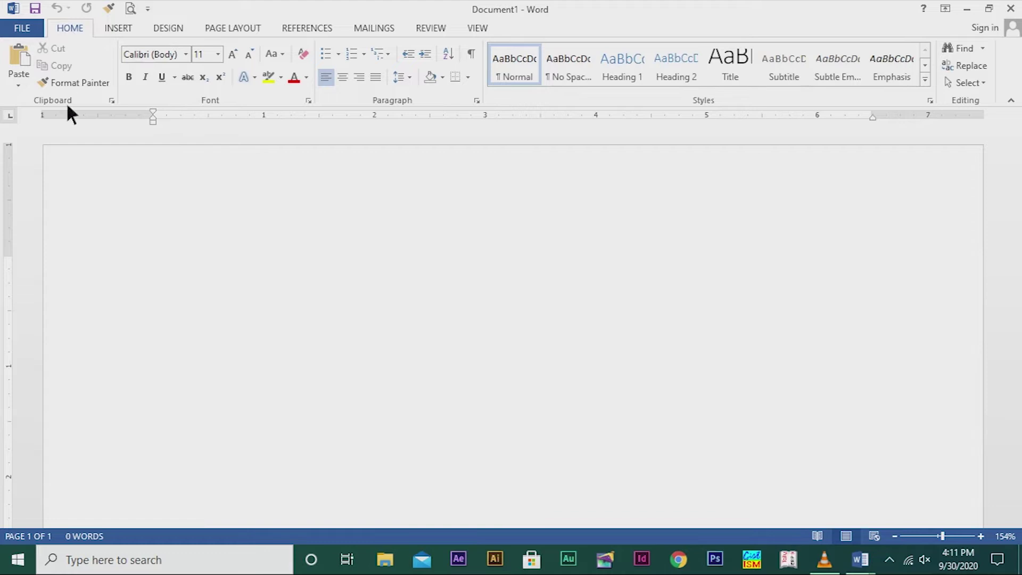
Examine the document design and page layout commands and the underline, line spacing and paragraph shading options.
left_click(133, 28)
left_click(166, 31)
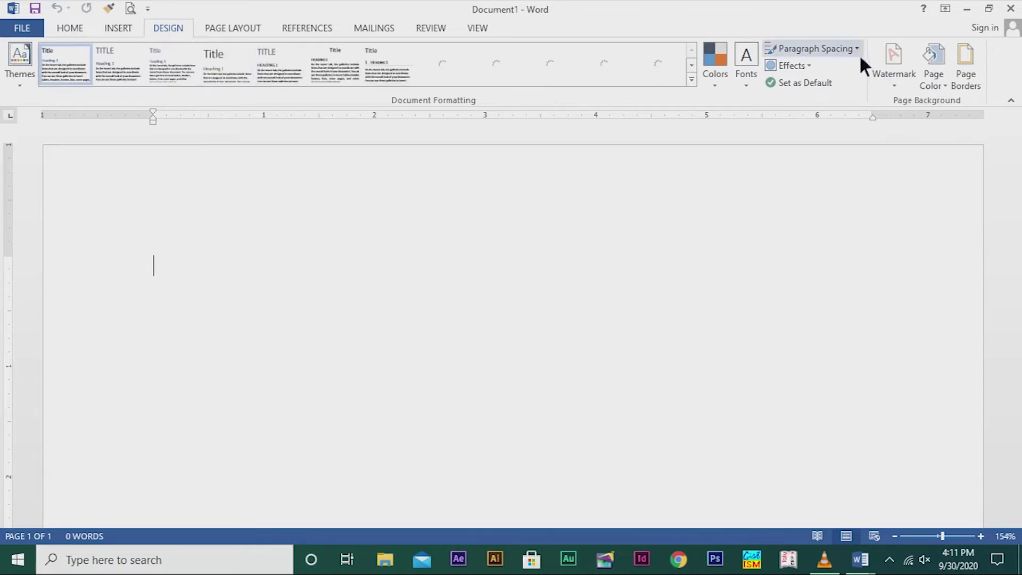
left_click(68, 22)
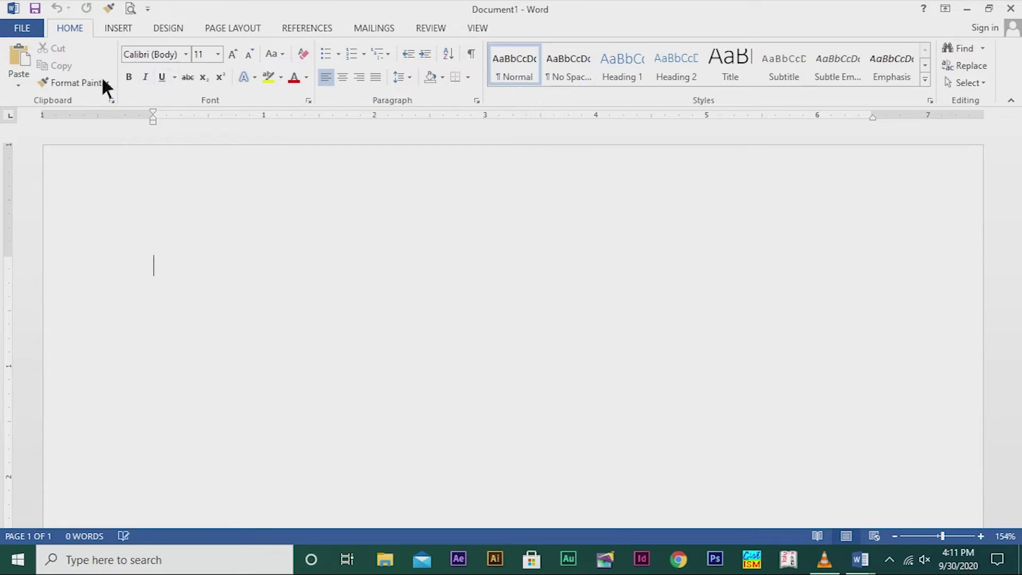
left_click(176, 77)
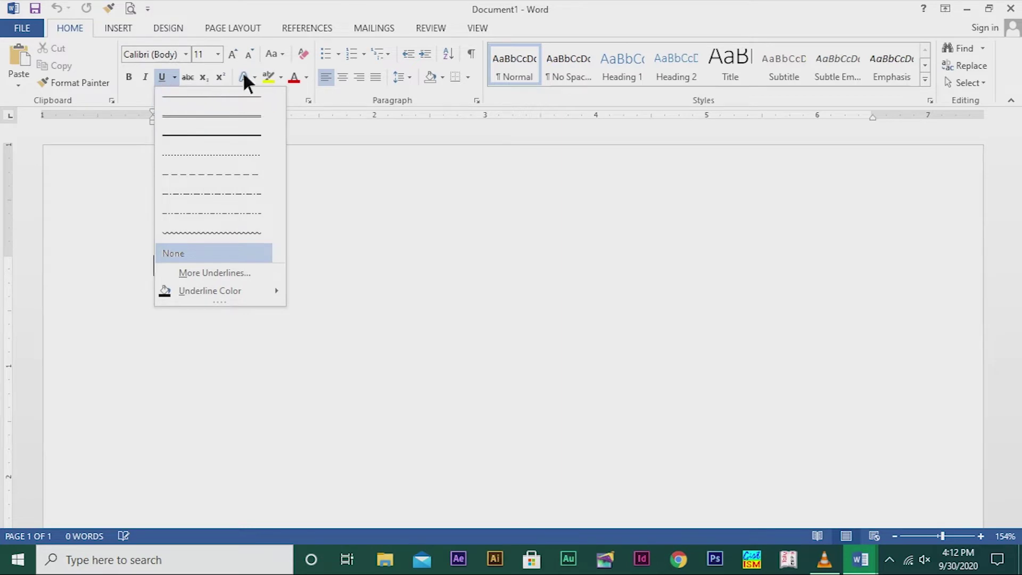
left_click(396, 93)
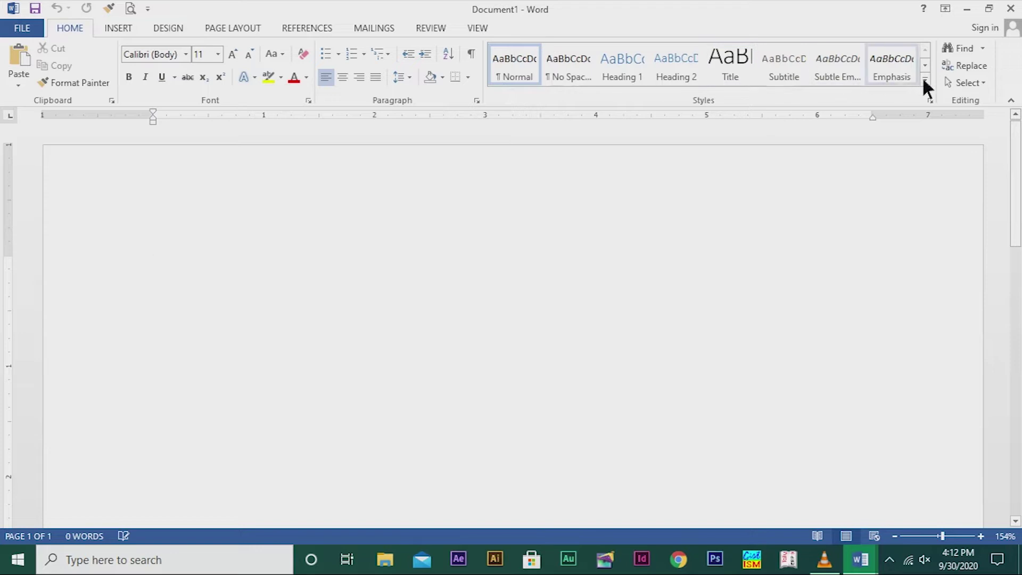
left_click(413, 78)
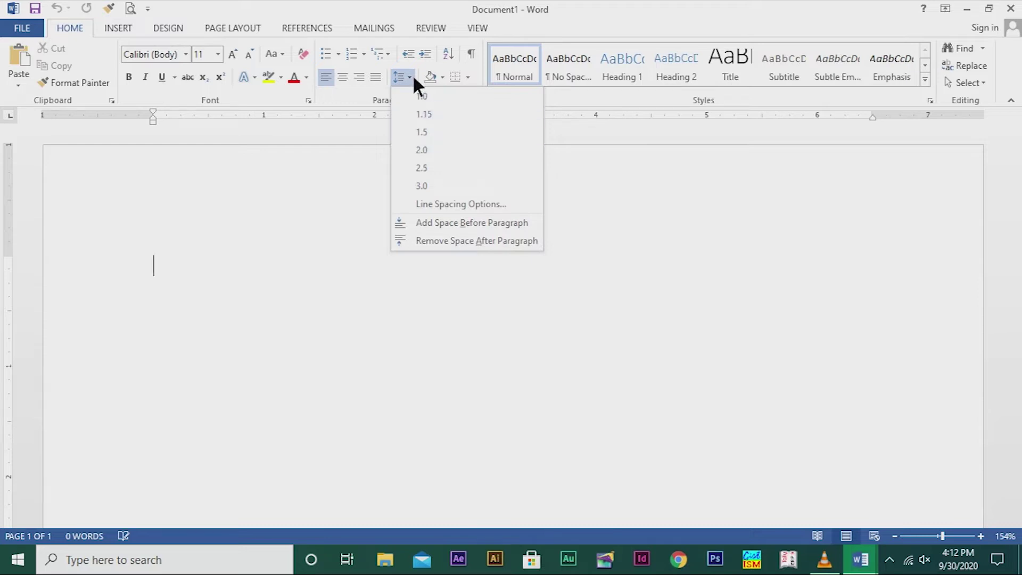
left_click(414, 79)
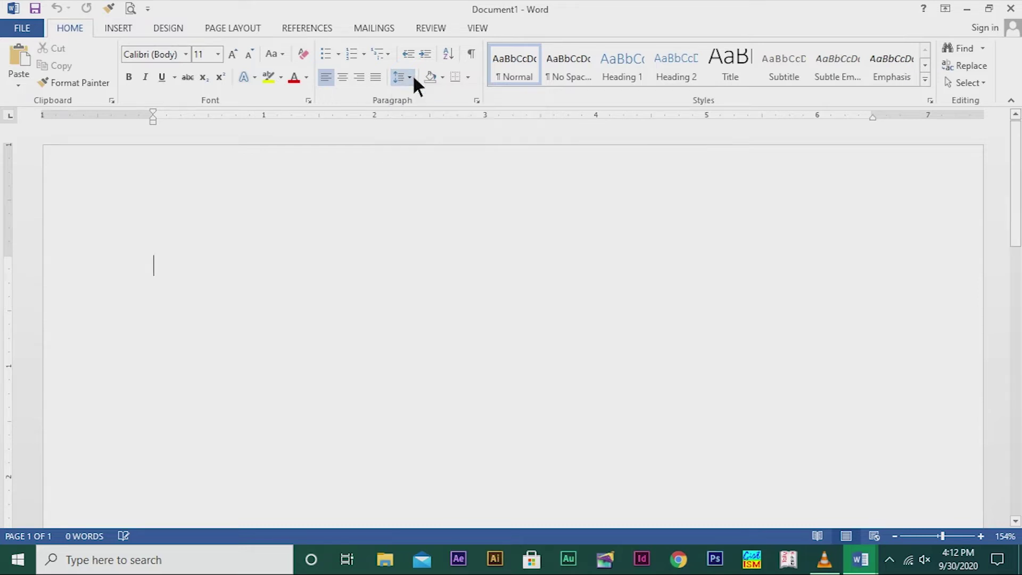
left_click(447, 77)
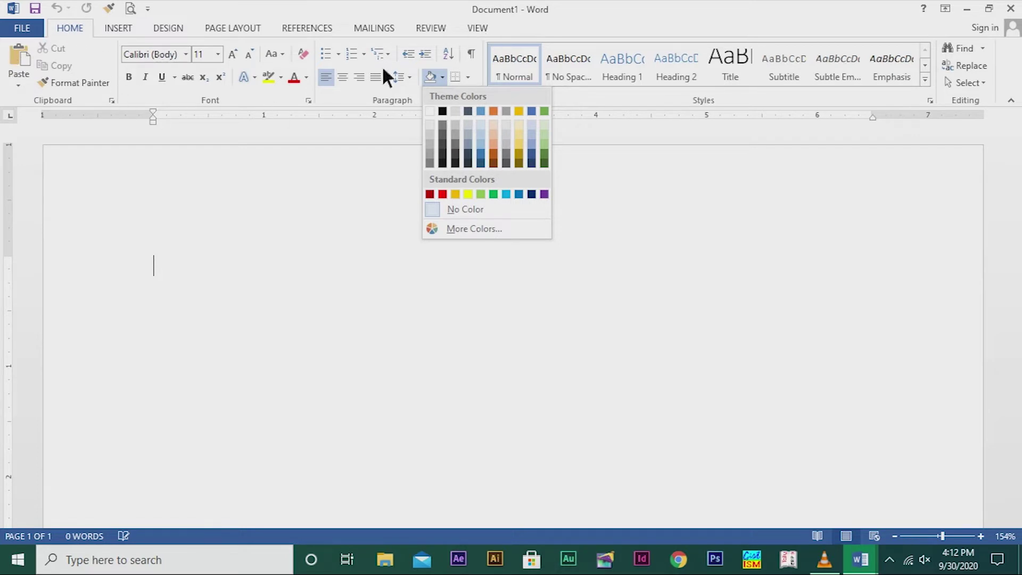
left_click(130, 31)
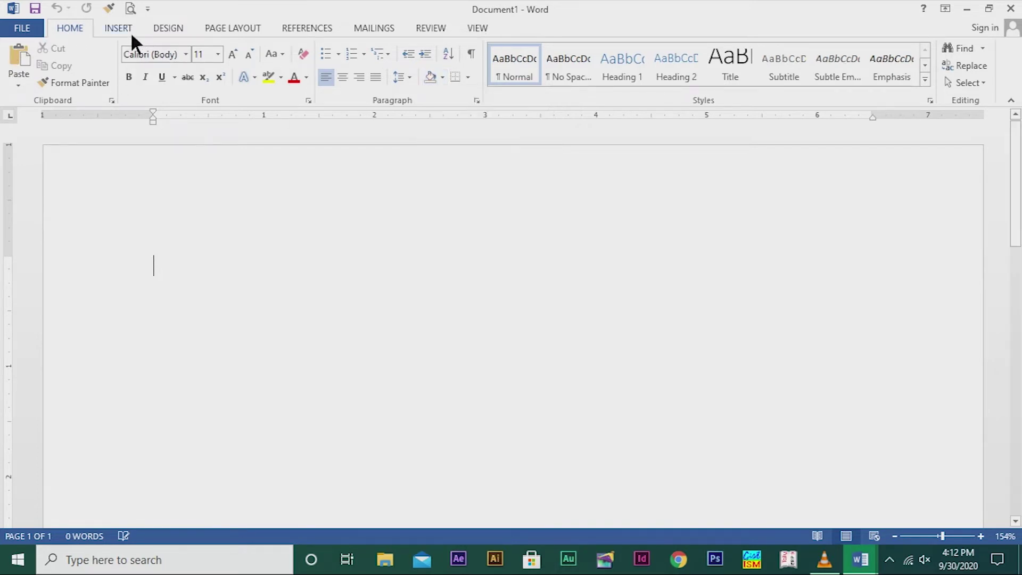
left_click(130, 31)
left_click(173, 28)
left_click(202, 28)
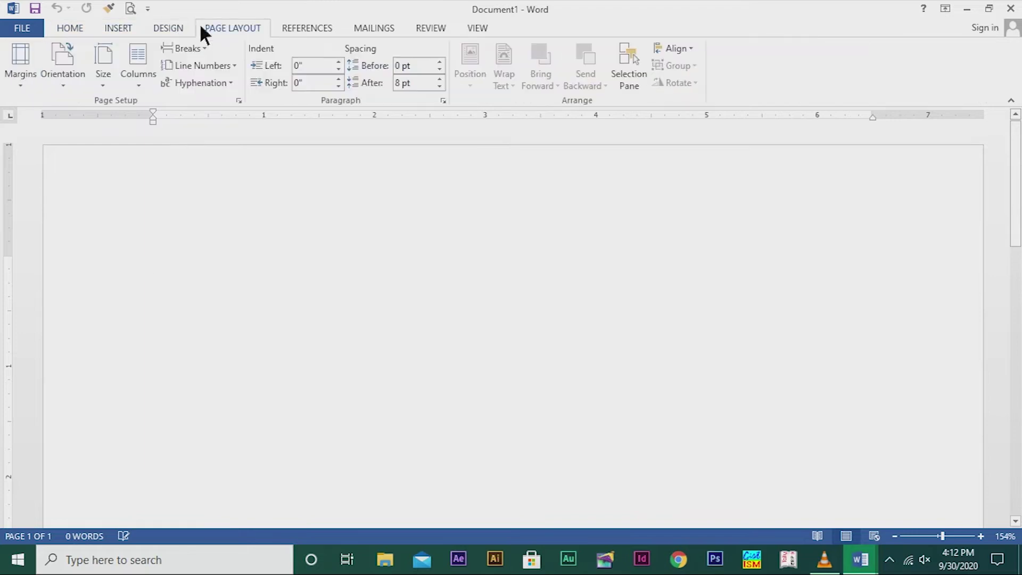
left_click(73, 28)
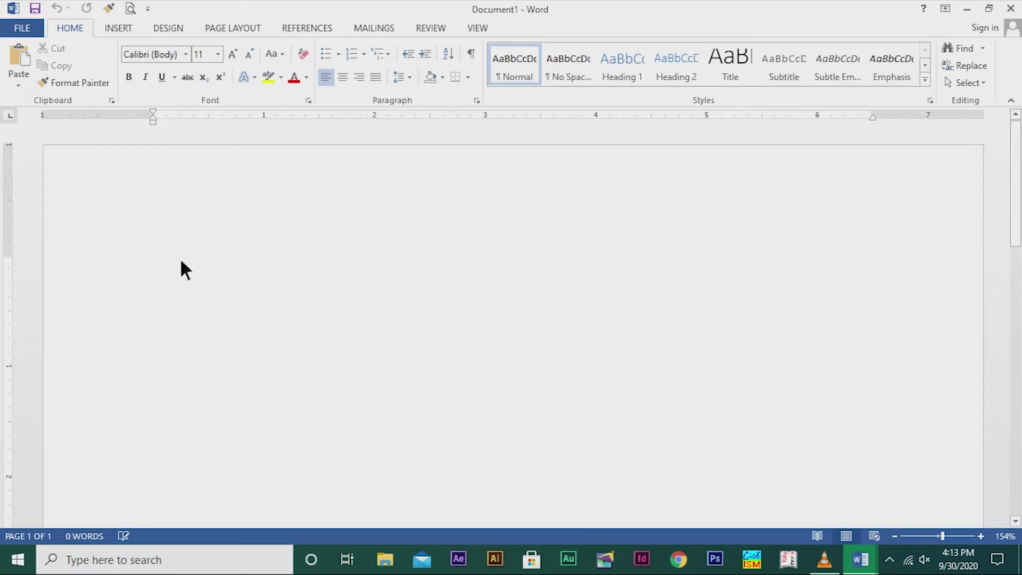
Generate seven paragraphs of sample text at the start of the blank page with the formula =rand(7).
double_click(158, 273)
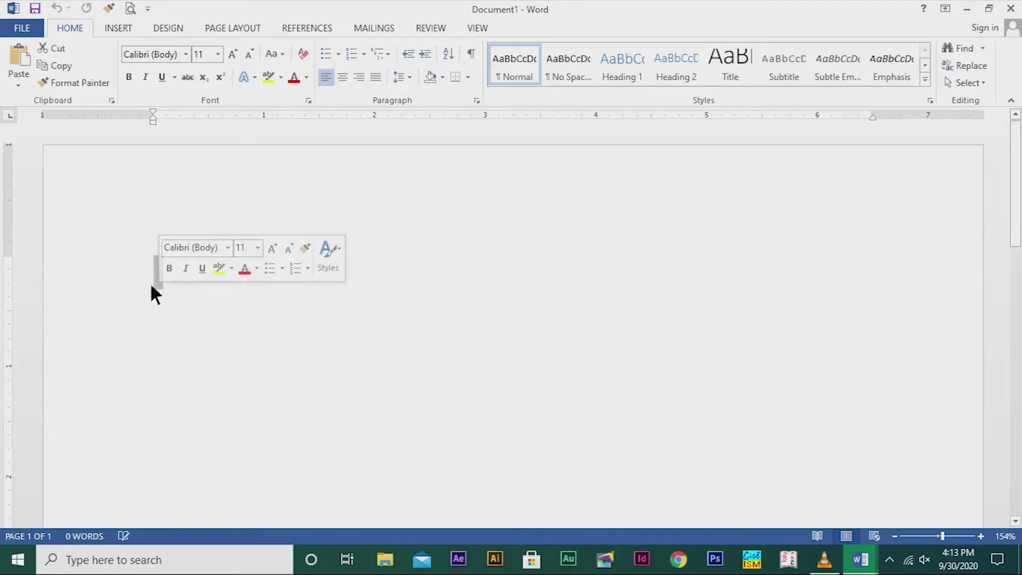
left_click(157, 282)
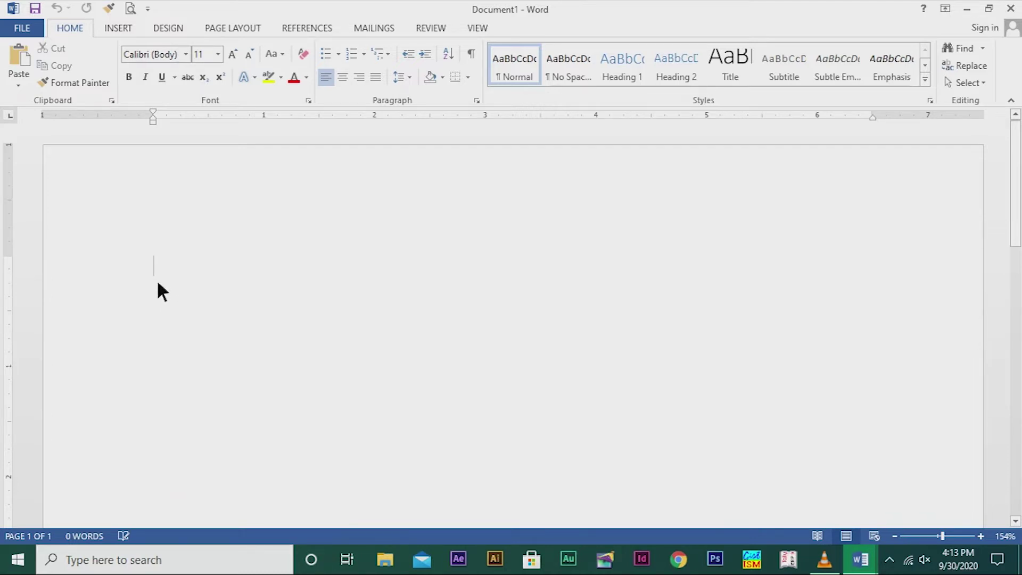
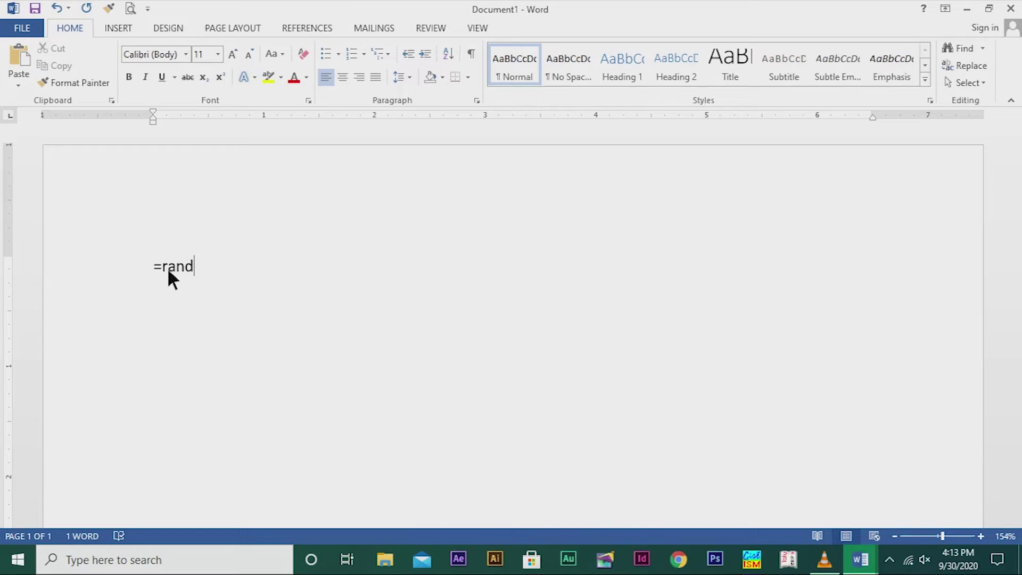
type("9")
key("BackSpace")
type("(000000")
key("BackSpace")
key("BackSpace")
key("BackSpace")
key("BackSpace")
key("BackSpace")
key("BackSpace")
type("7)")
key("Return")
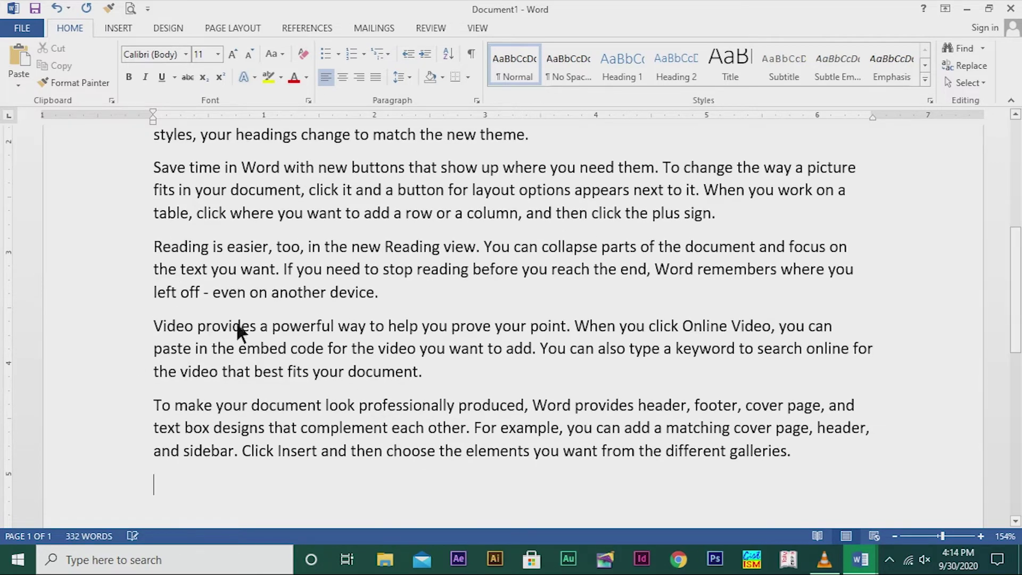
Undo the sample text generation and delete the =rand(7) formula from the page.
scroll(515, 306, "up", 5)
scroll(515, 306, "down", 8)
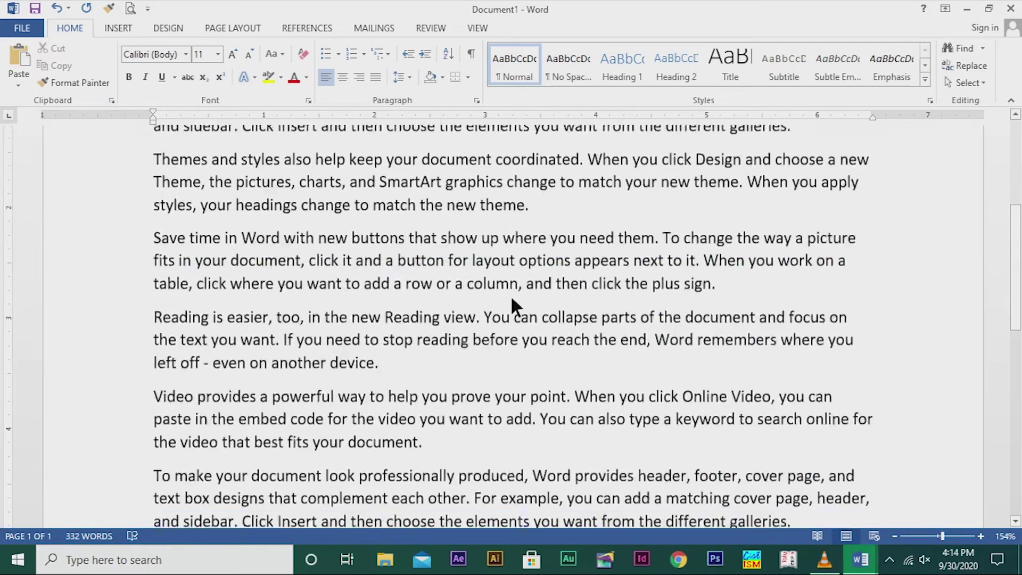
scroll(512, 298, "up", 10)
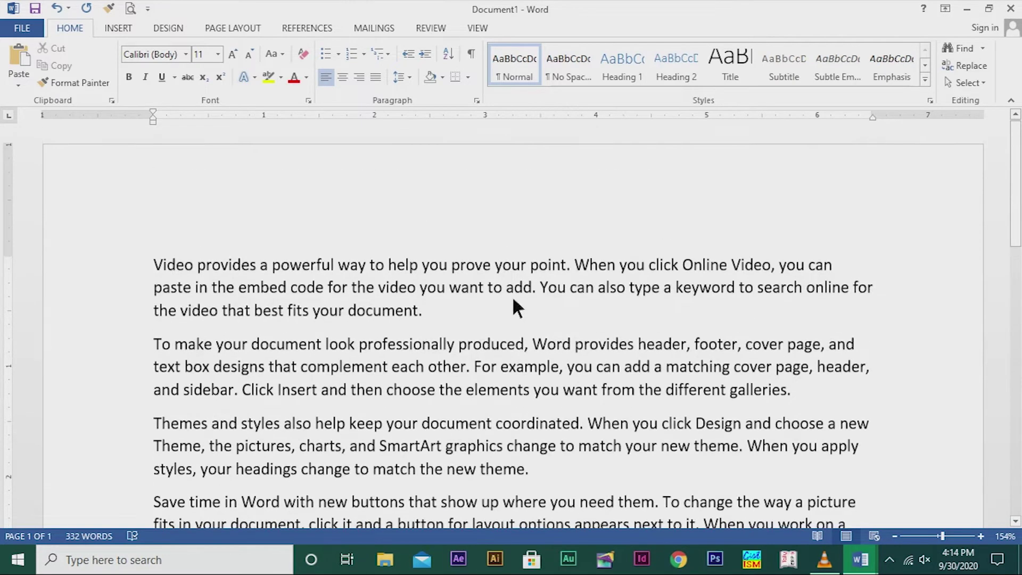
scroll(734, 343, "down", 4)
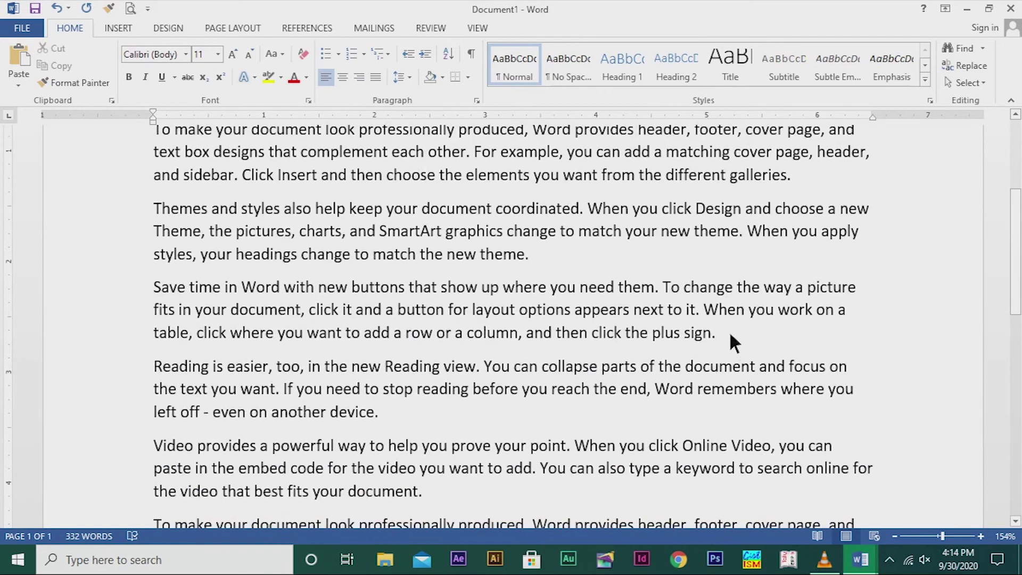
scroll(724, 331, "up", 4)
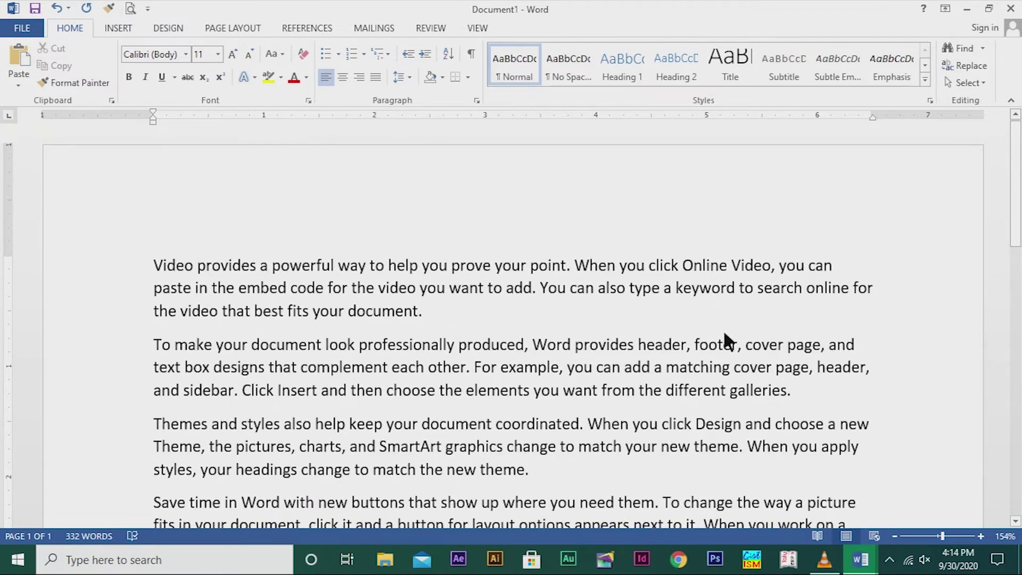
key("ctrl+z")
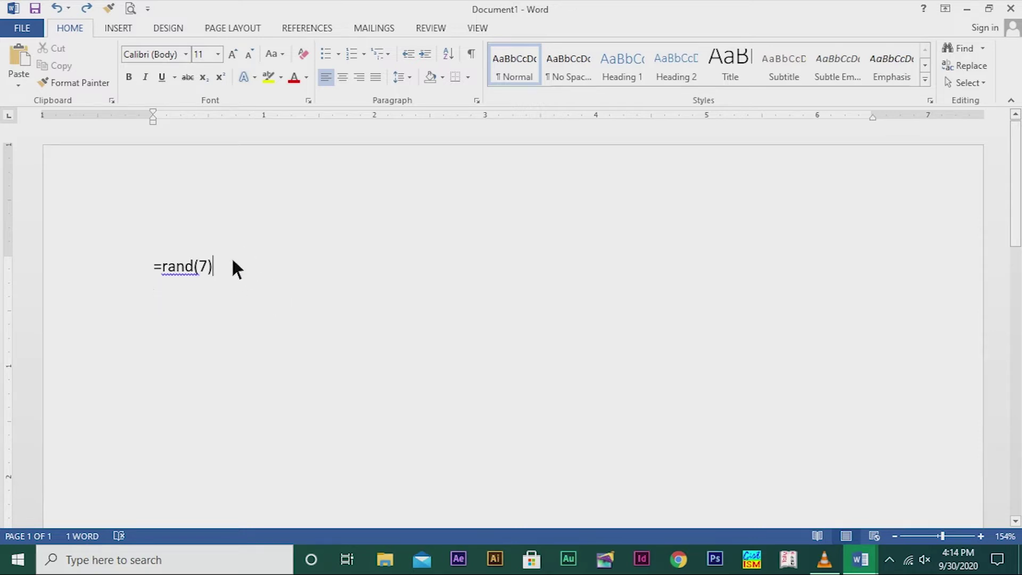
key("BackSpace")
key("BackSpace")
key("BackSpace")
key("BackSpace")
key("BackSpace")
key("BackSpace")
key("BackSpace")
key("BackSpace")
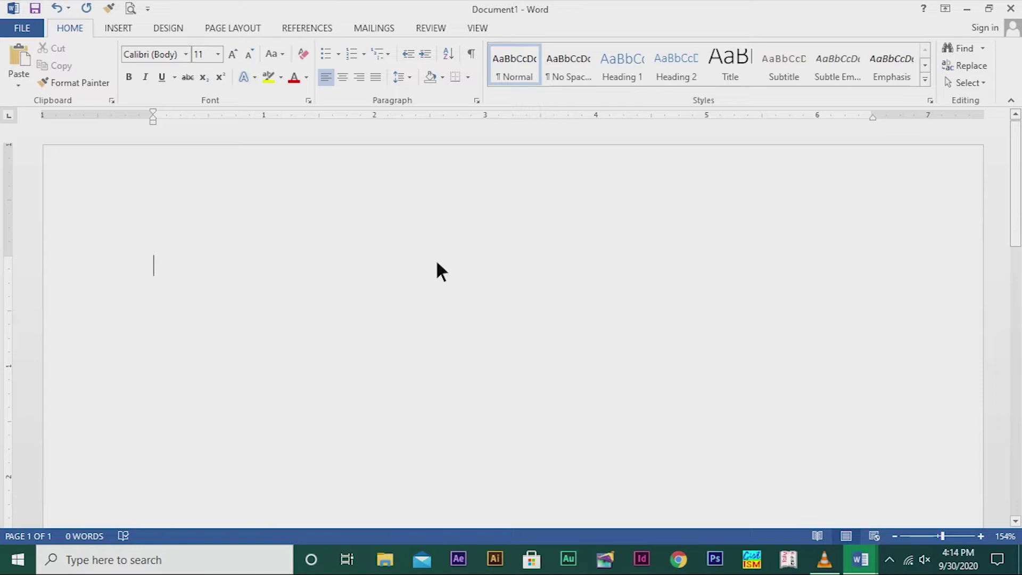
Generate nine paragraphs of sample text on the empty page with the formula =rand(9).
type("=")
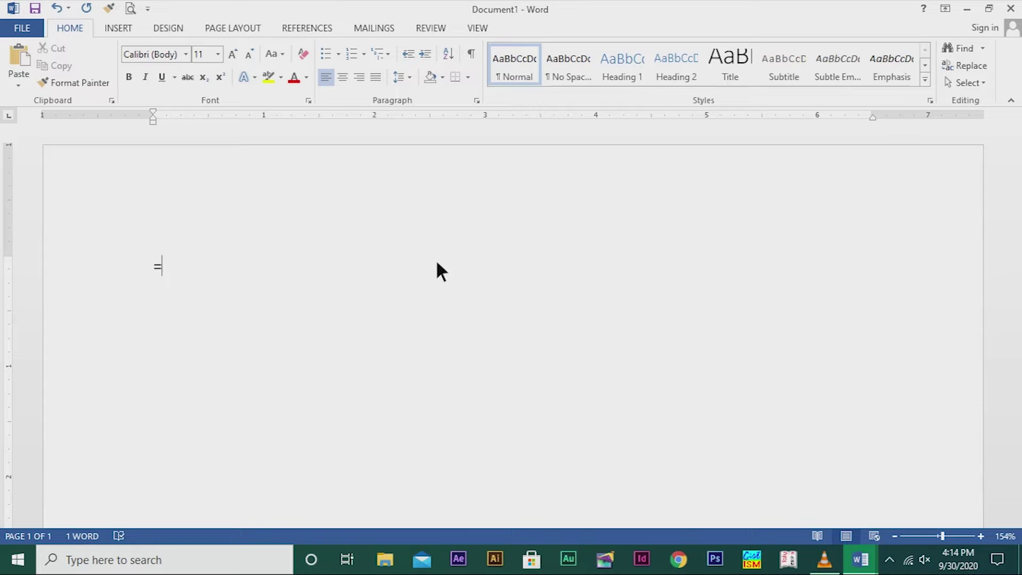
type("rand(9)")
key("Return")
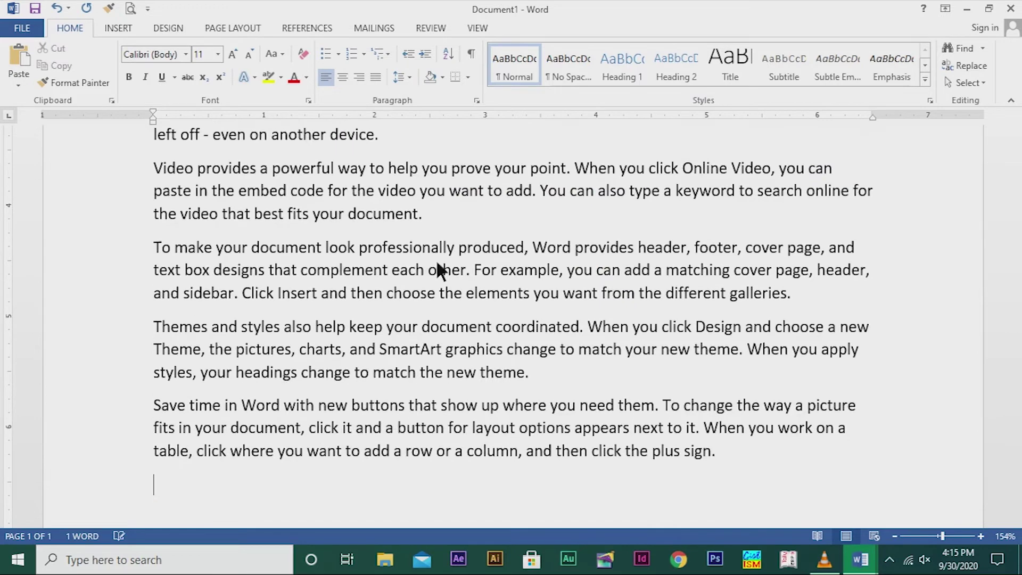
Read through the generated sample paragraphs to check how much text the formula produced.
scroll(539, 329, "up", 1)
scroll(541, 330, "up", 6)
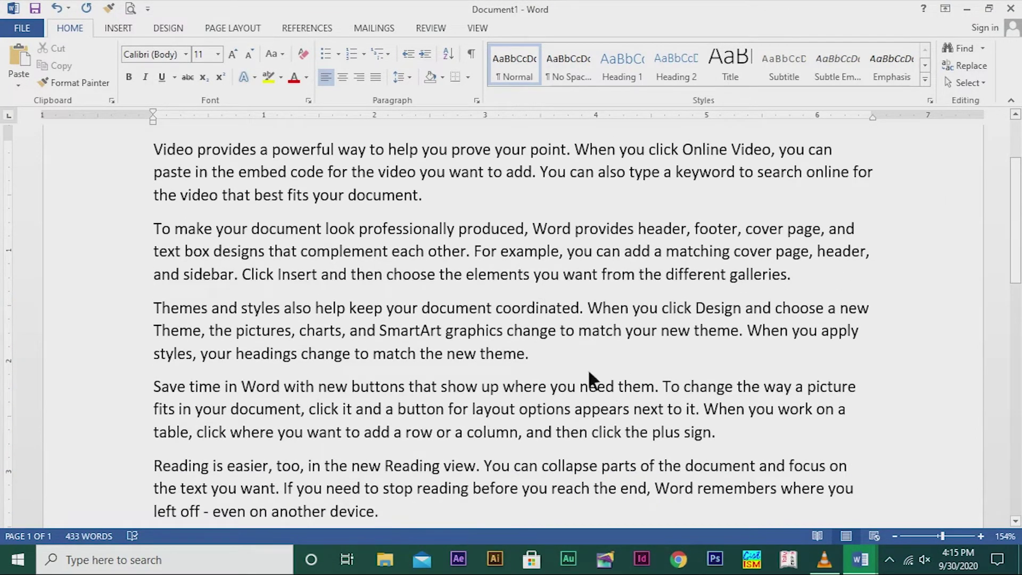
scroll(587, 366, "up", 1)
scroll(588, 366, "down", 3)
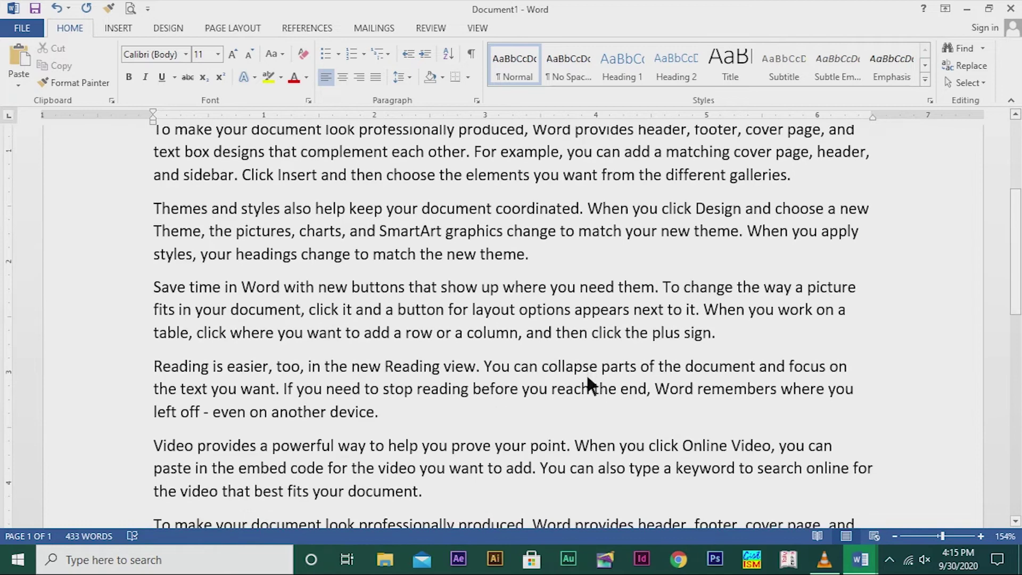
scroll(586, 374, "up", 3)
scroll(589, 379, "down", 3)
scroll(843, 398, "down", 2)
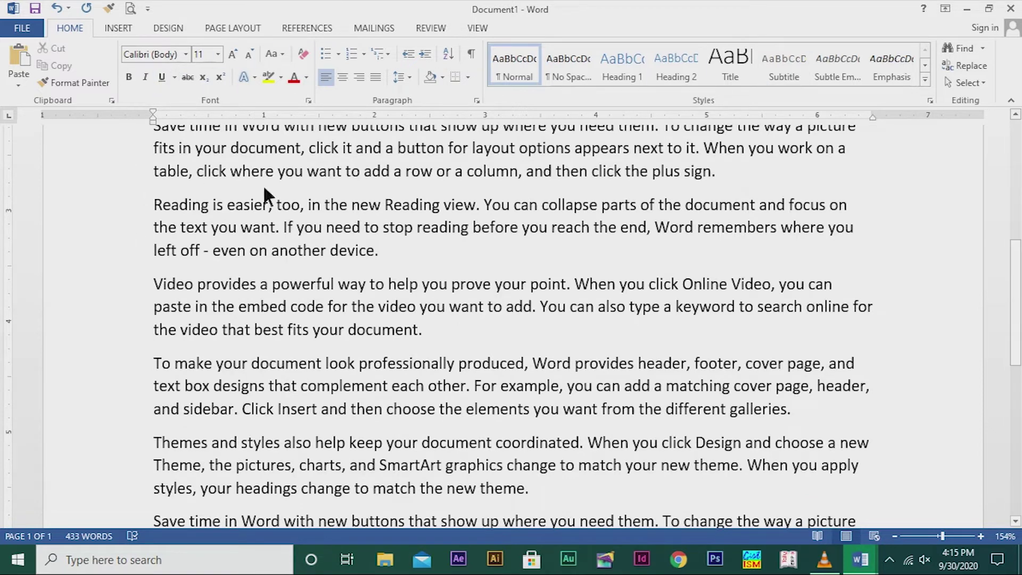
scroll(291, 280, "up", 2)
scroll(294, 273, "up", 2)
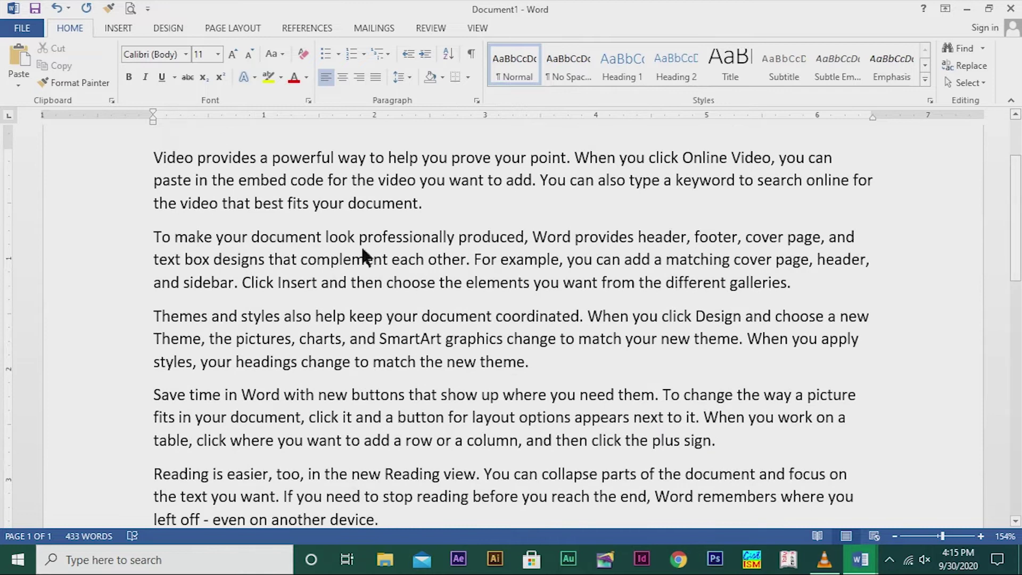
scroll(396, 299, "down", 2)
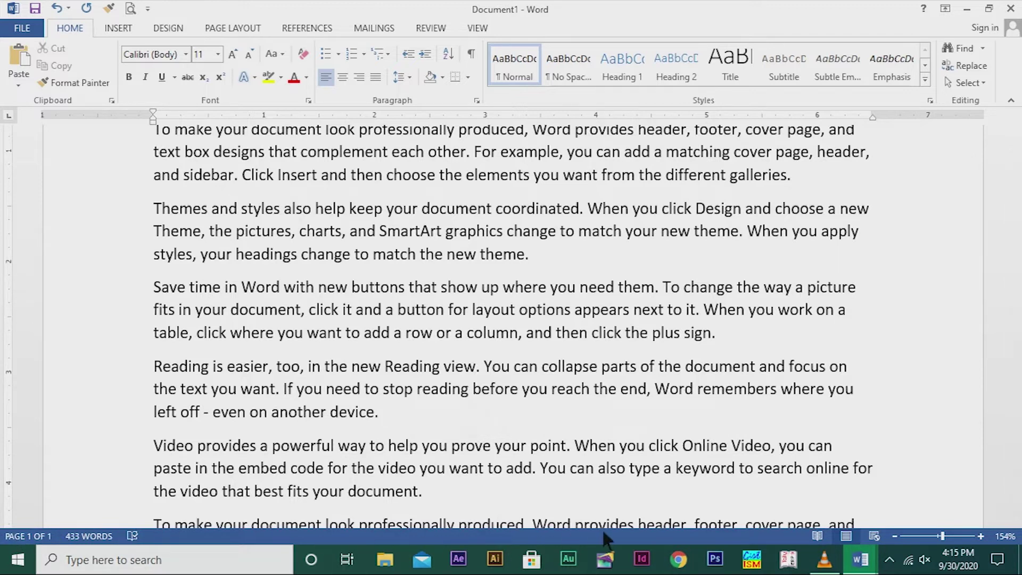
scroll(345, 366, "down", 2)
scroll(345, 367, "down", 1)
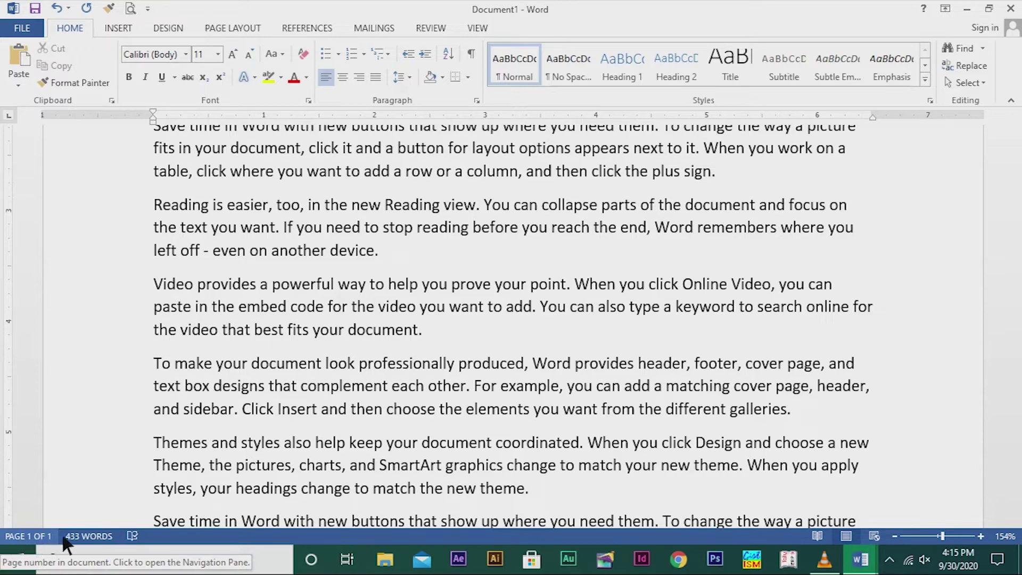
Delete the words "another device." from the end of the fifth paragraph, the one beginning "Reading is easier".
scroll(491, 320, "down", 3)
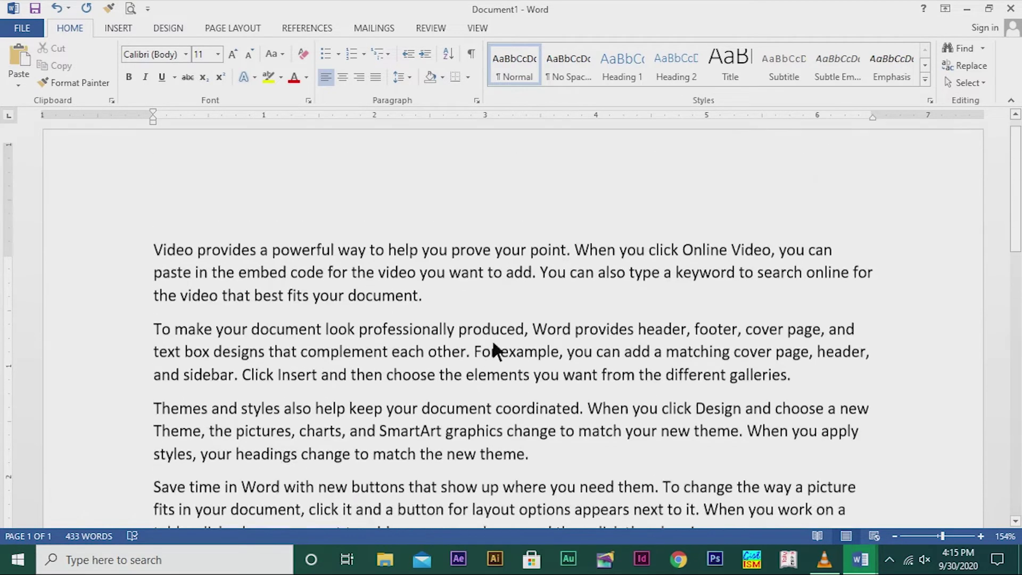
scroll(493, 344, "down", 2)
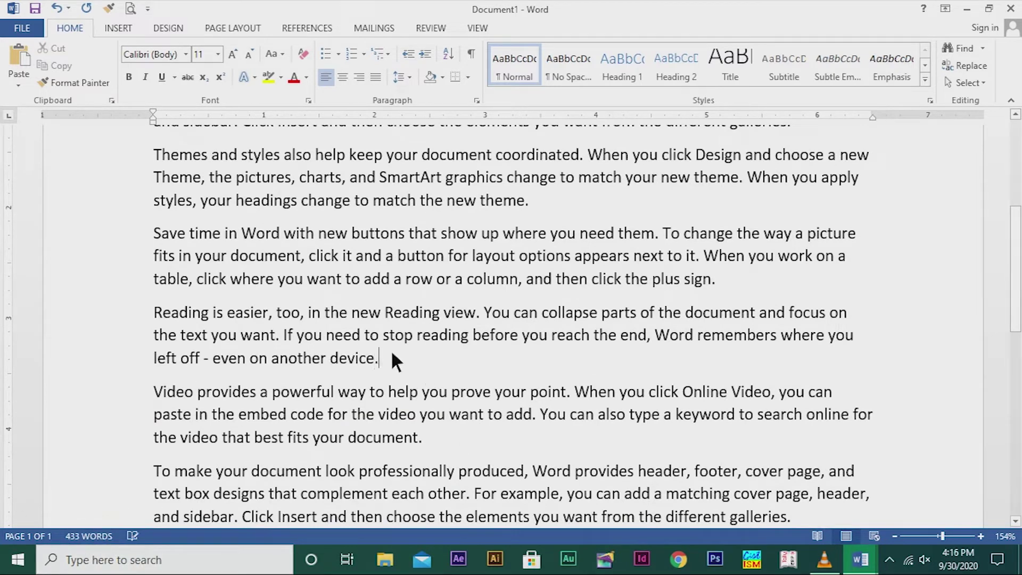
key("BackSpace")
key("BackSpace")
key("BackSpace")
key("BackSpace")
key("BackSpace")
key("BackSpace")
key("BackSpace")
key("BackSpace")
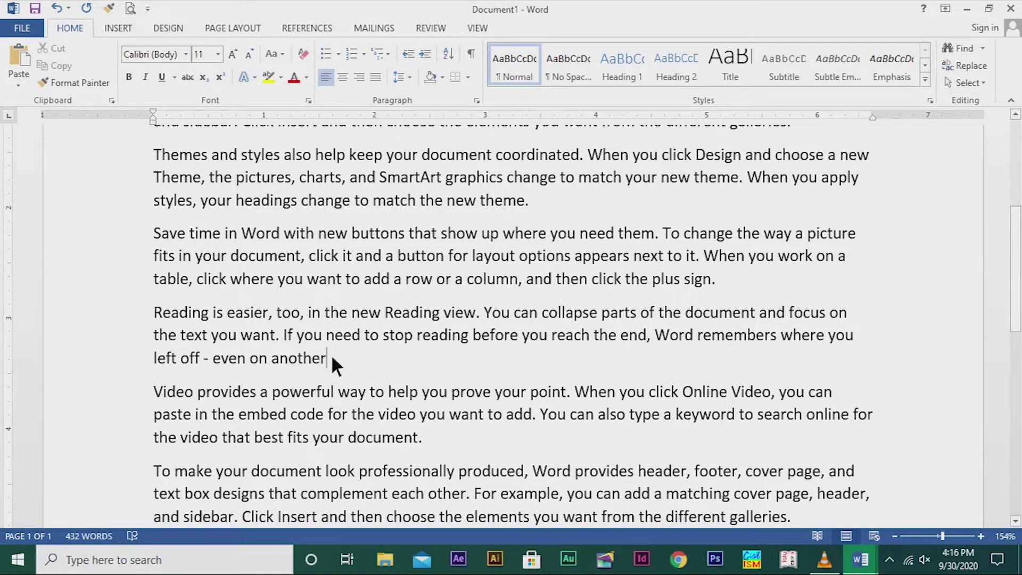
key("BackSpace")
key("BackSpace")
key("BackSpace")
key("BackSpace")
key("BackSpace")
key("BackSpace")
key("BackSpace")
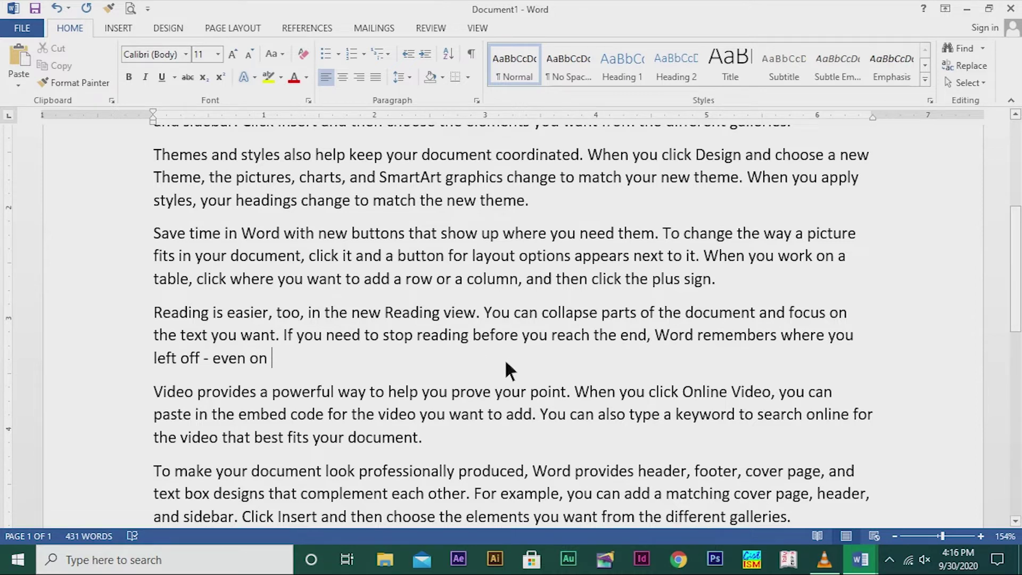
View the document in Read Mode through to its last screen and return to editing the document.
scroll(505, 359, "down", 2)
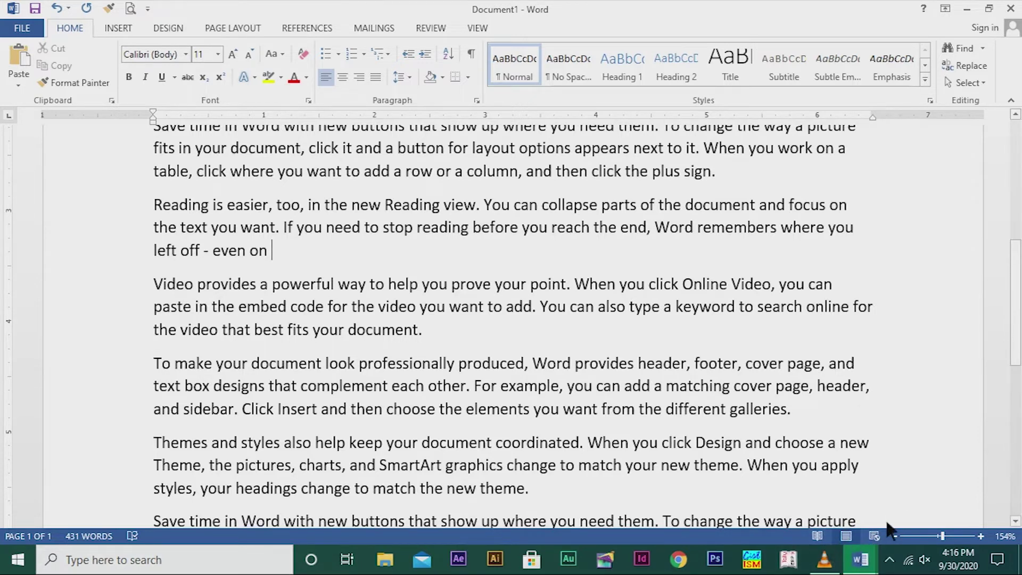
left_click(824, 538)
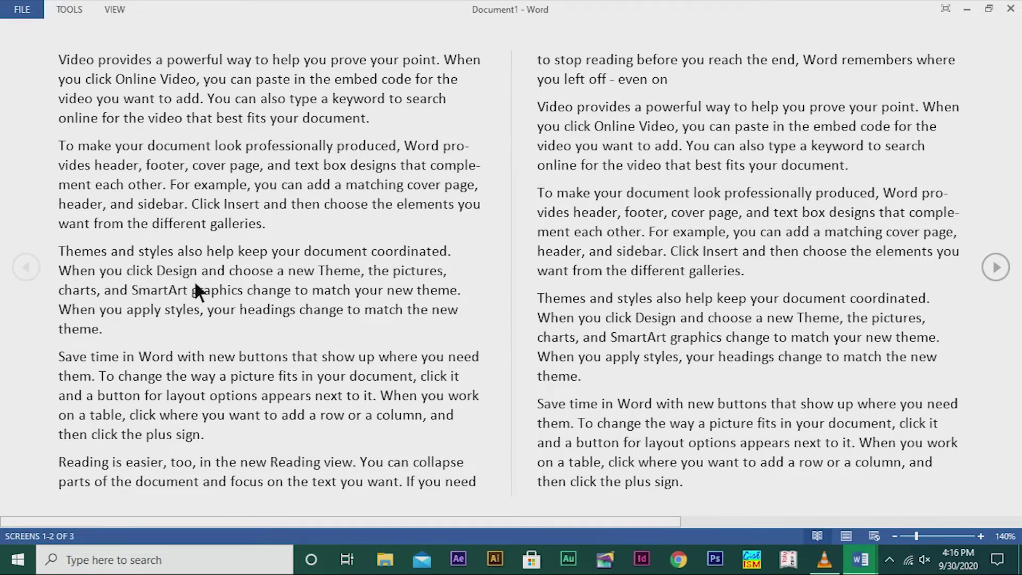
scroll(194, 284, "down", 1)
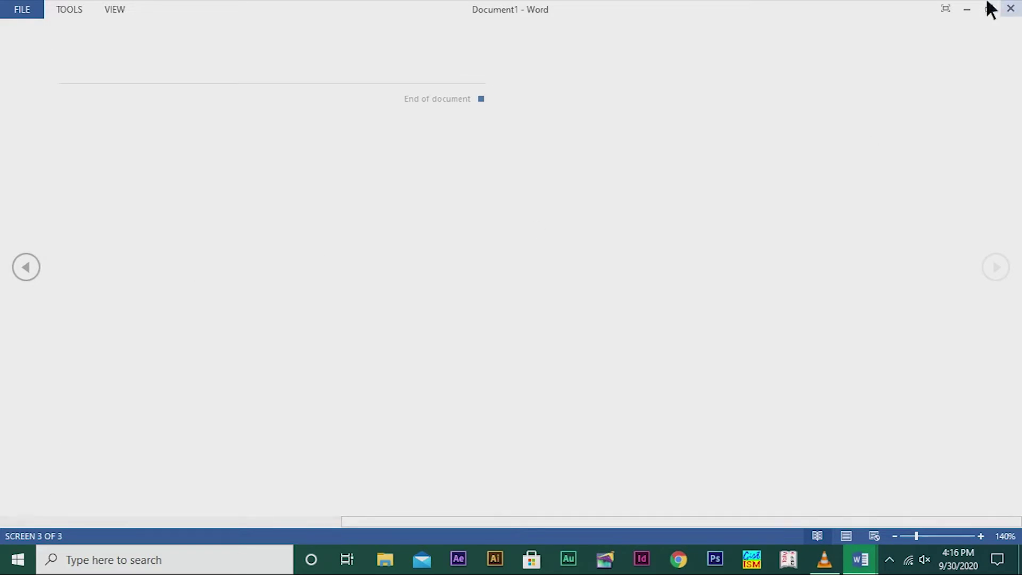
left_click(118, 10)
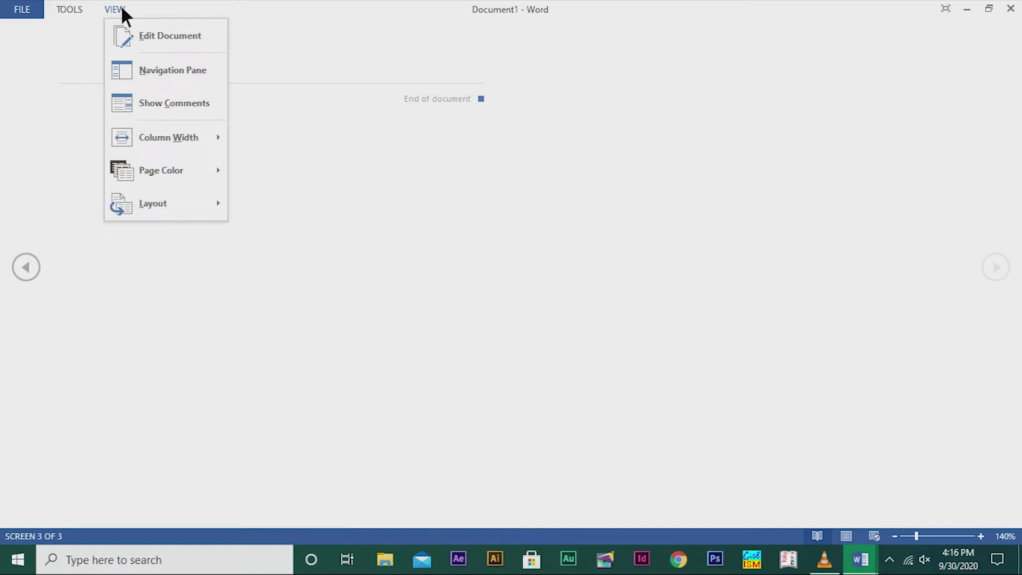
left_click(160, 33)
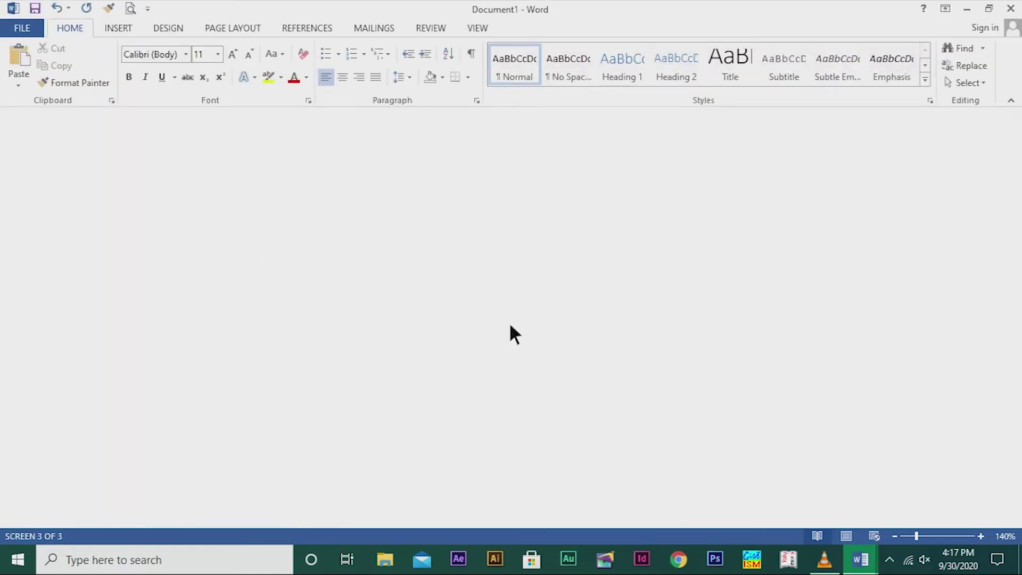
scroll(990, 415, "up", 6)
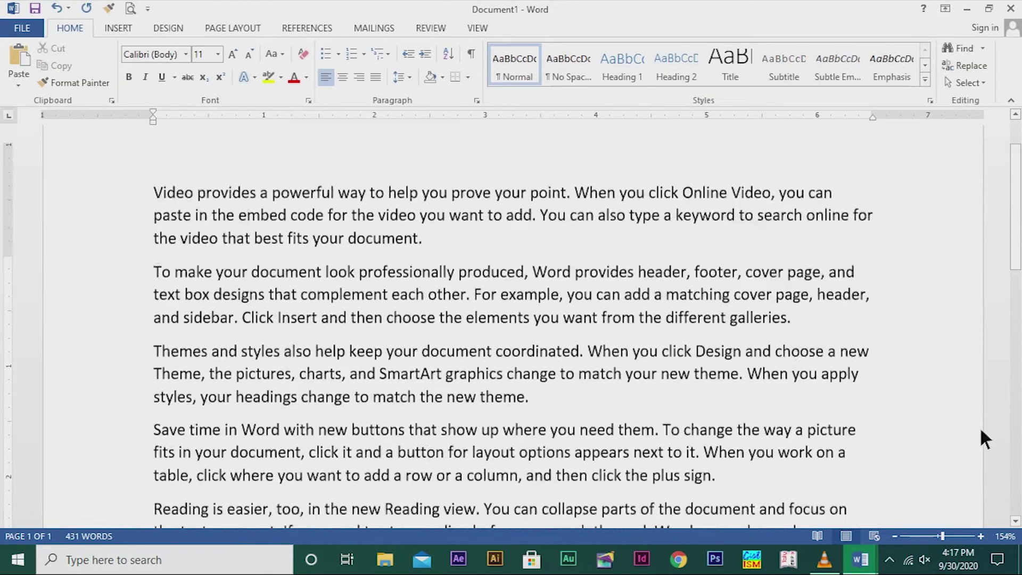
Look over the sample paragraphs, view the document in Web Layout, and return it to Print Layout.
scroll(976, 424, "down", 10)
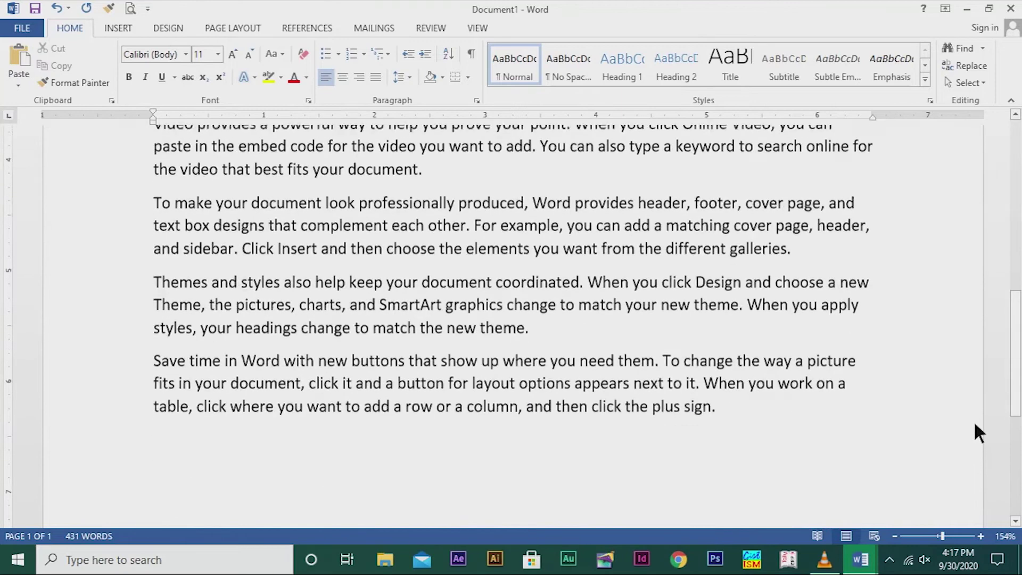
scroll(973, 421, "up", 6)
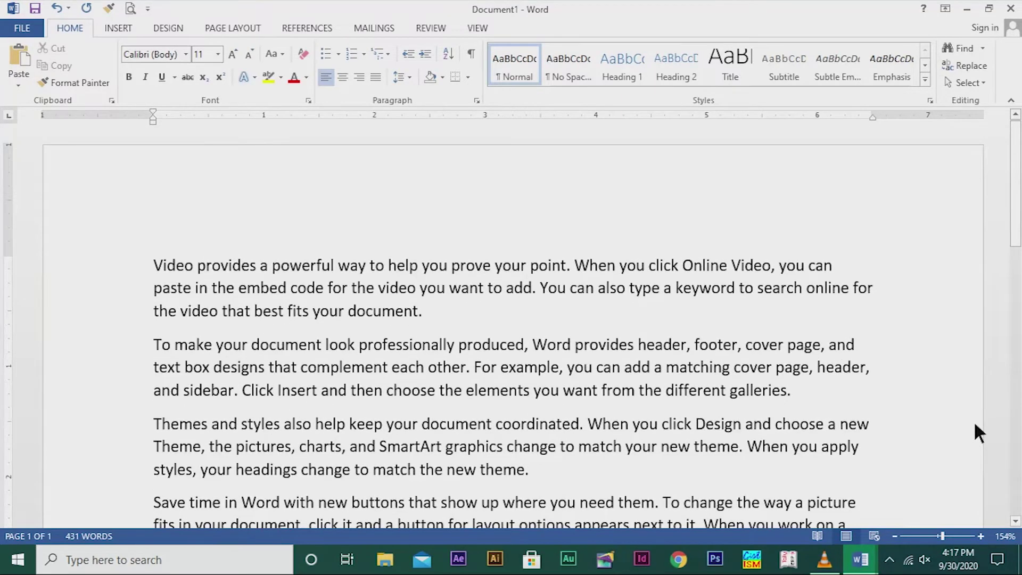
scroll(830, 527, "down", 2)
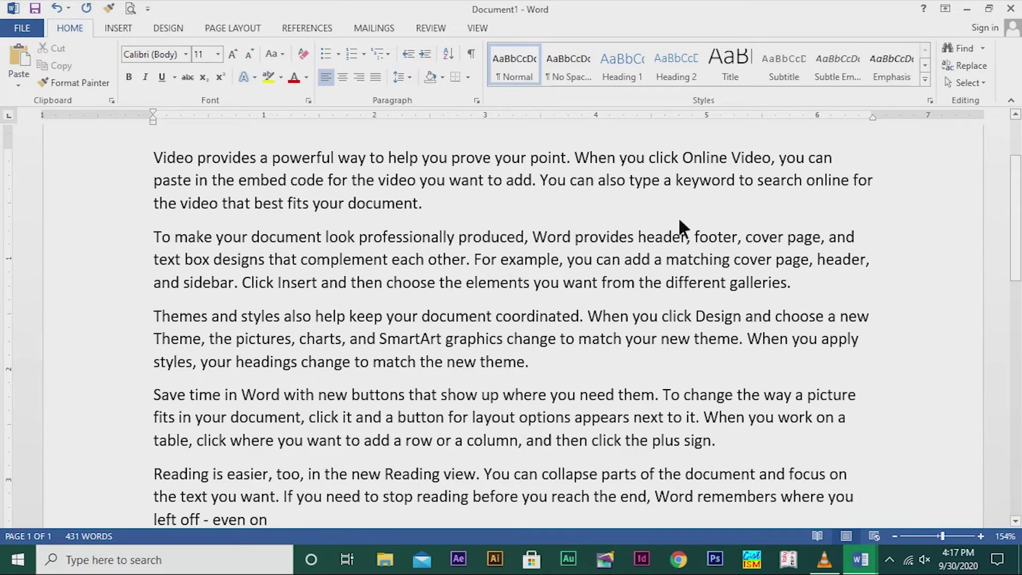
scroll(682, 223, "down", 3)
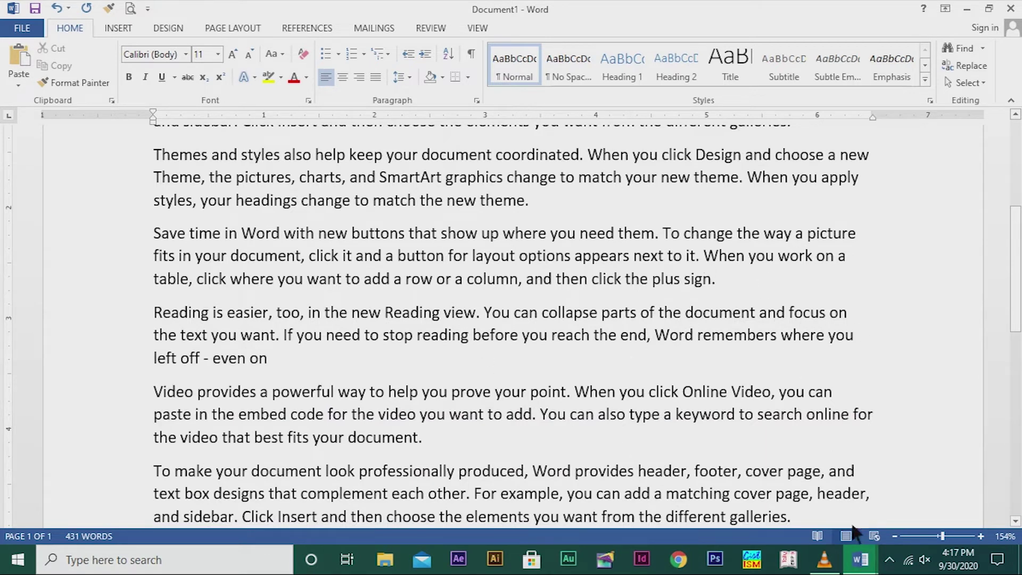
left_click(884, 540)
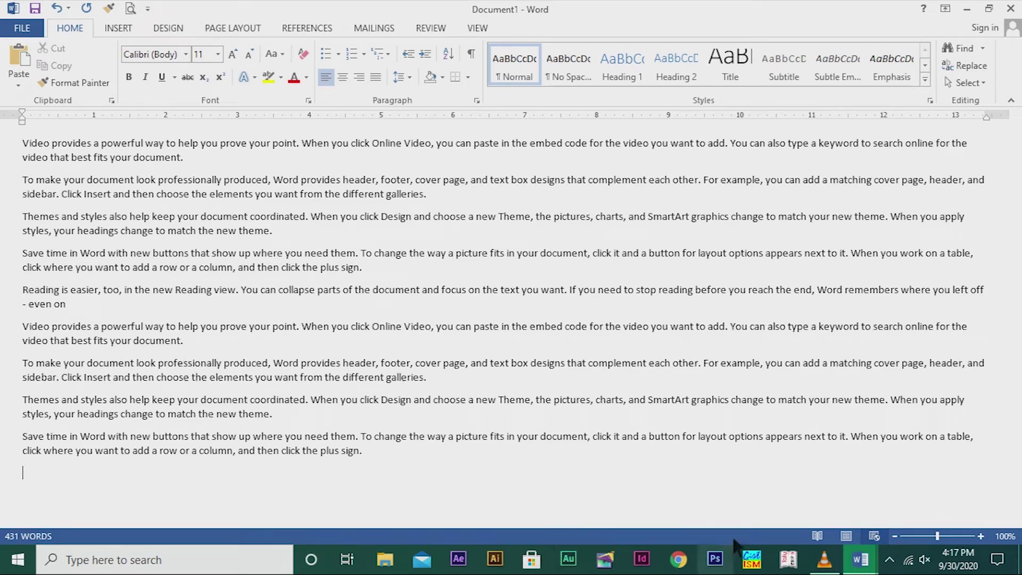
left_click(847, 535)
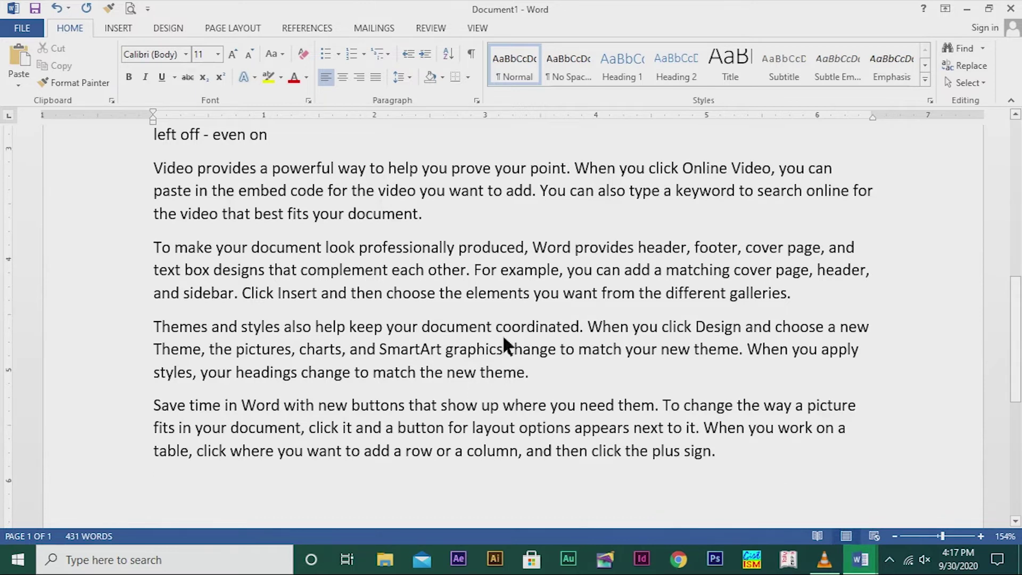
Zoom the page in to 204%, out to 108%, and set the zoom to 148%.
scroll(506, 345, "down", 1)
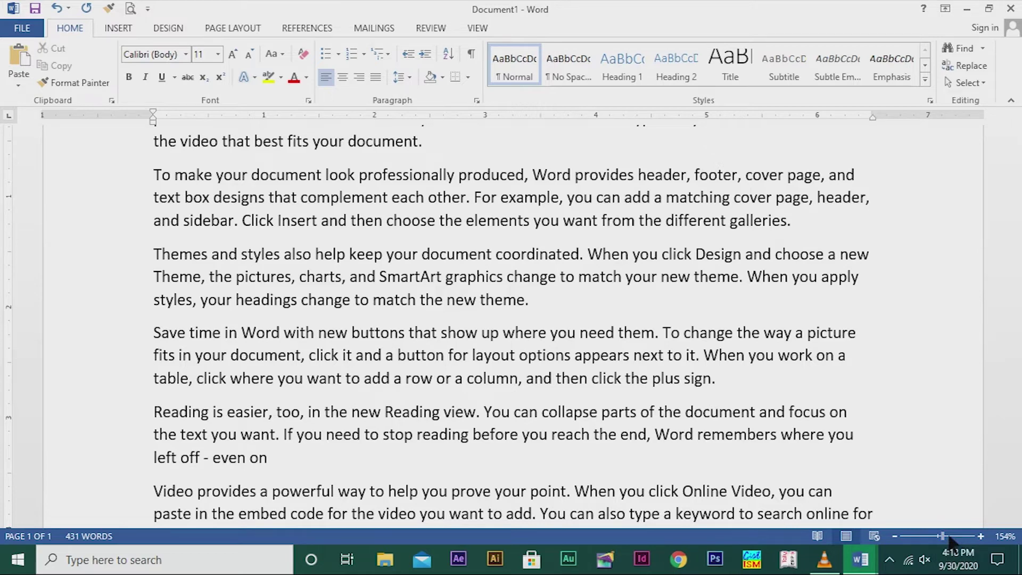
left_click_drag(943, 537, 956, 553)
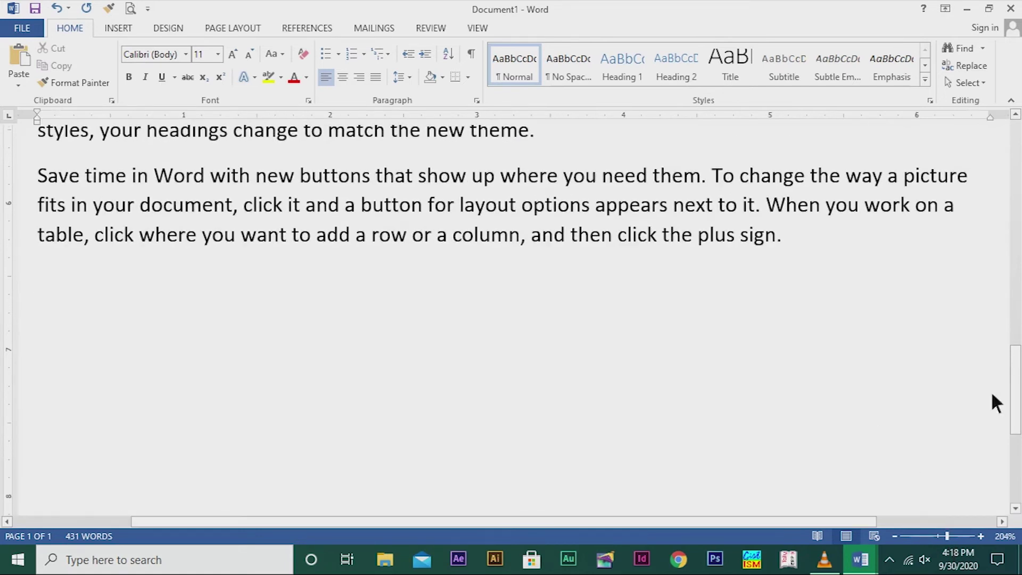
left_click_drag(952, 538, 946, 540)
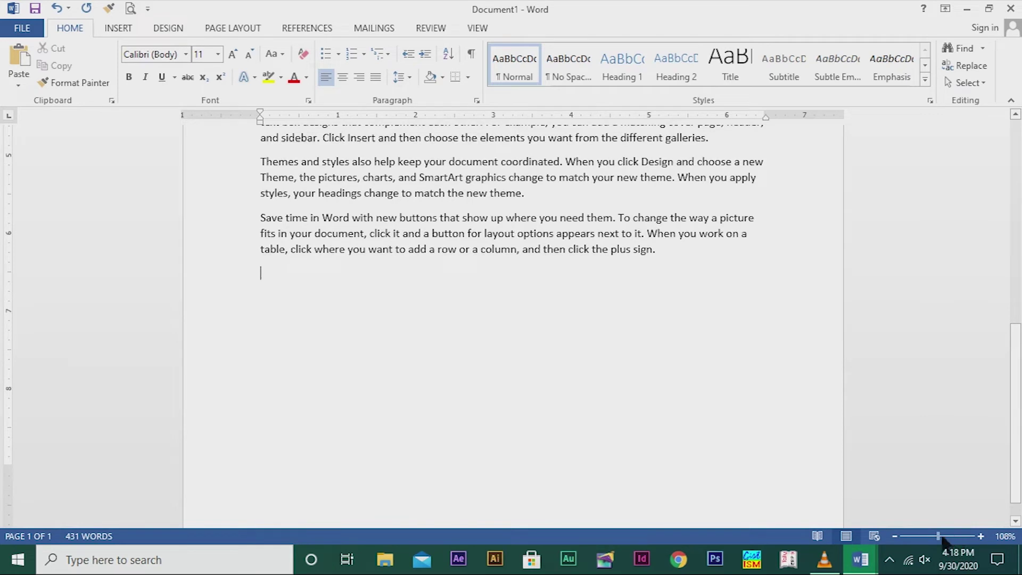
left_click(942, 537)
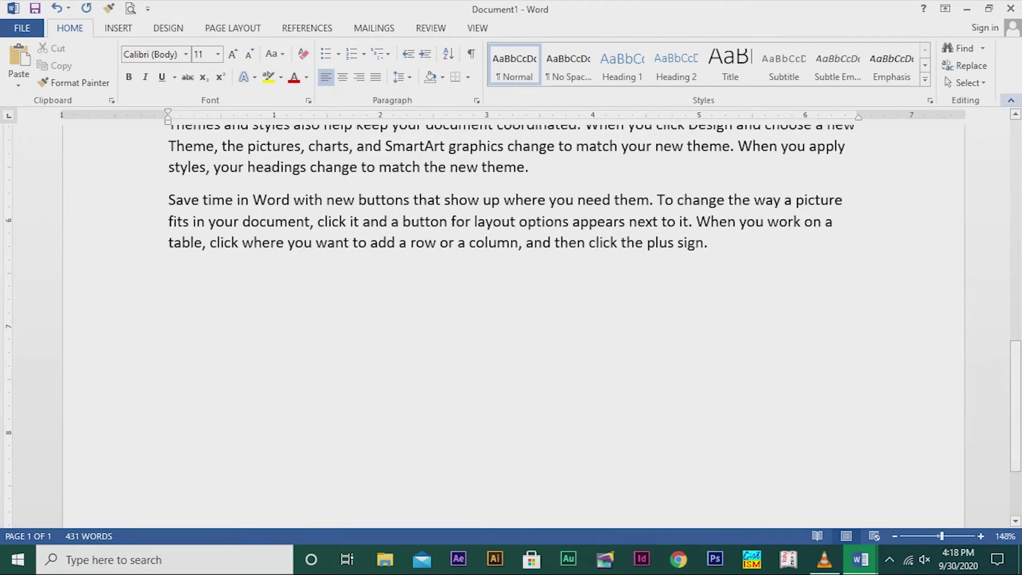
Make the whole first paragraph of the document bold and deselect it.
left_click(1015, 114)
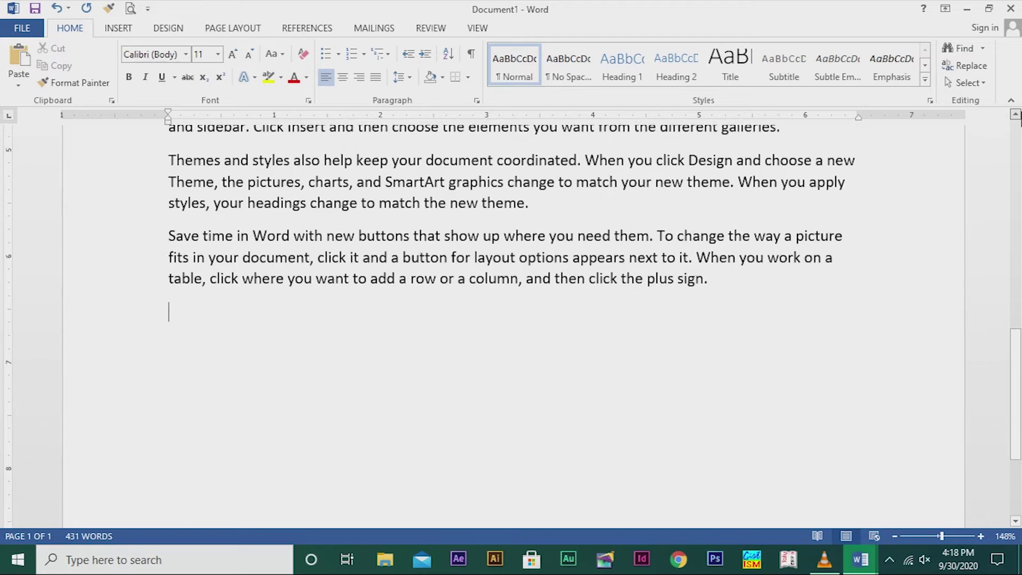
left_click_drag(1016, 114, 1015, 114)
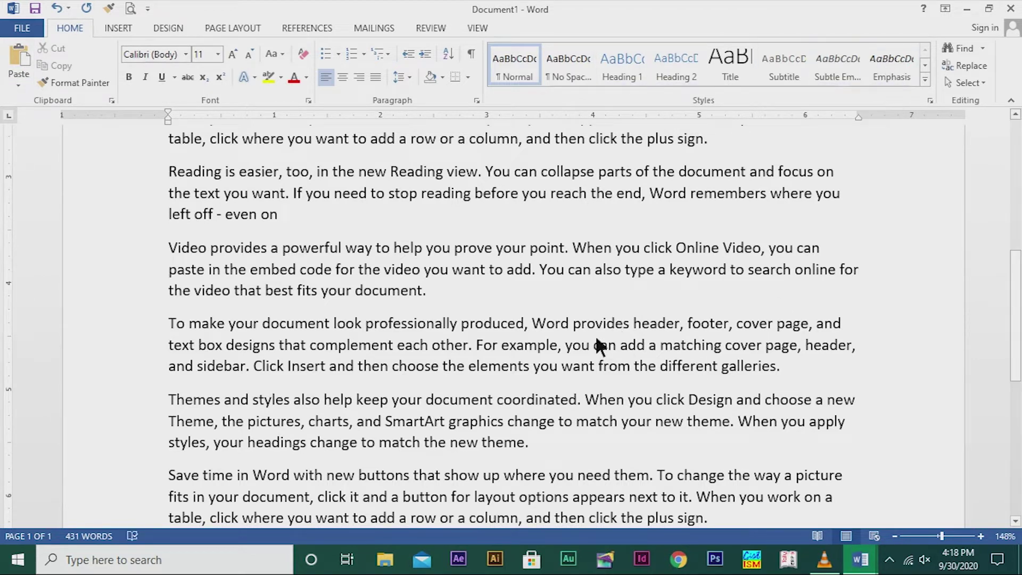
scroll(600, 347, "down", 1)
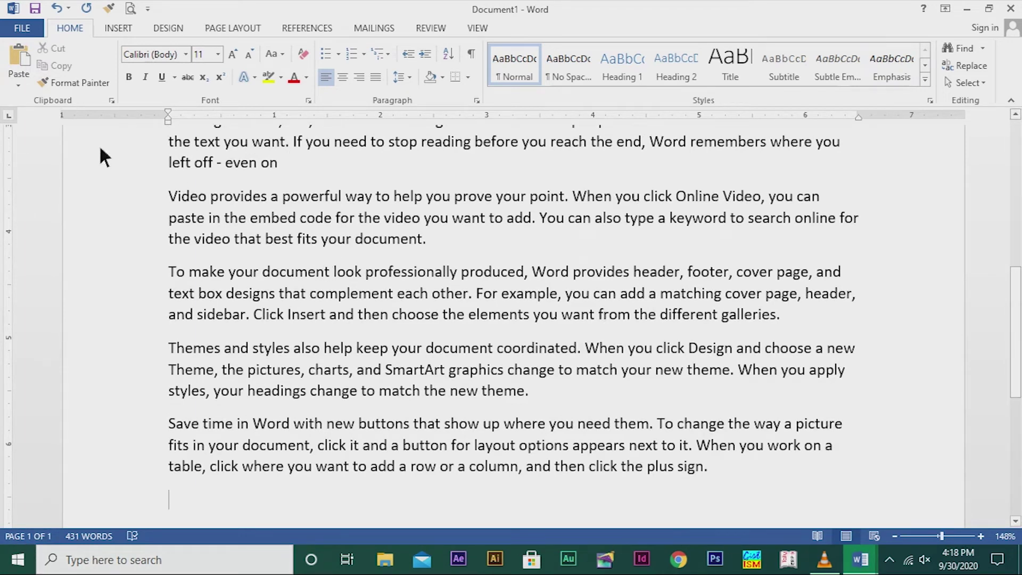
scroll(422, 258, "up", 6)
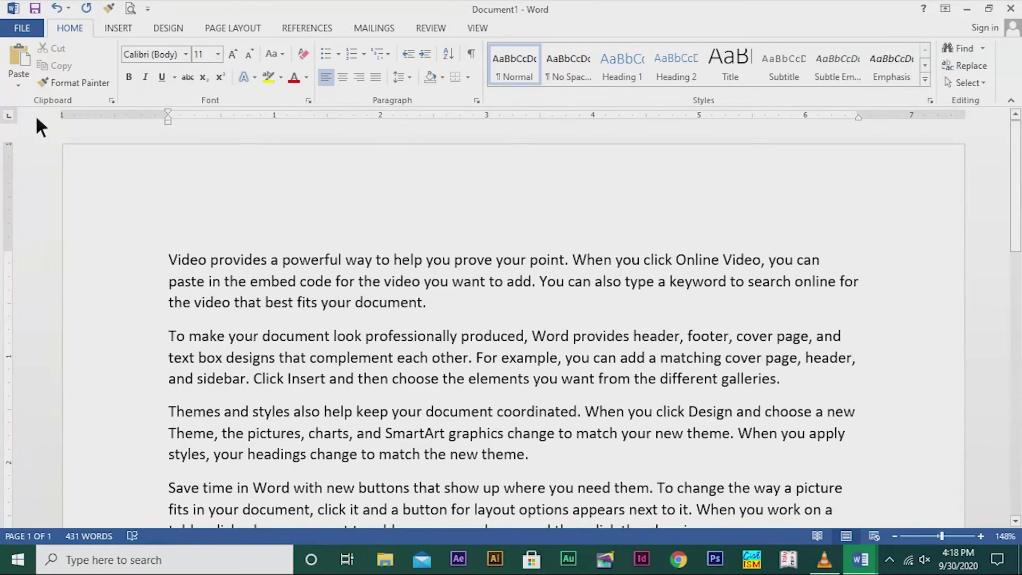
scroll(220, 261, "down", 2)
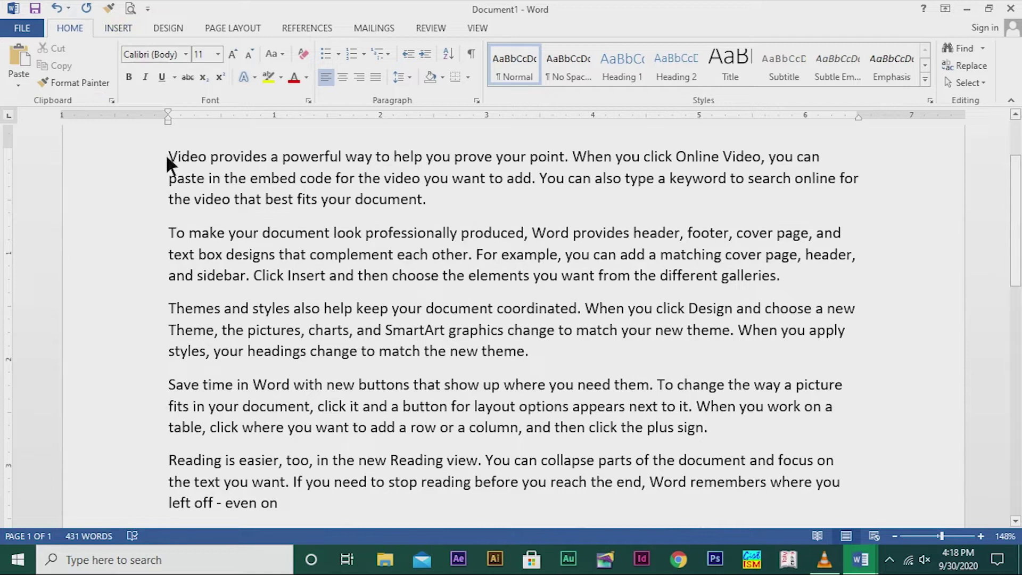
left_click_drag(171, 155, 441, 204)
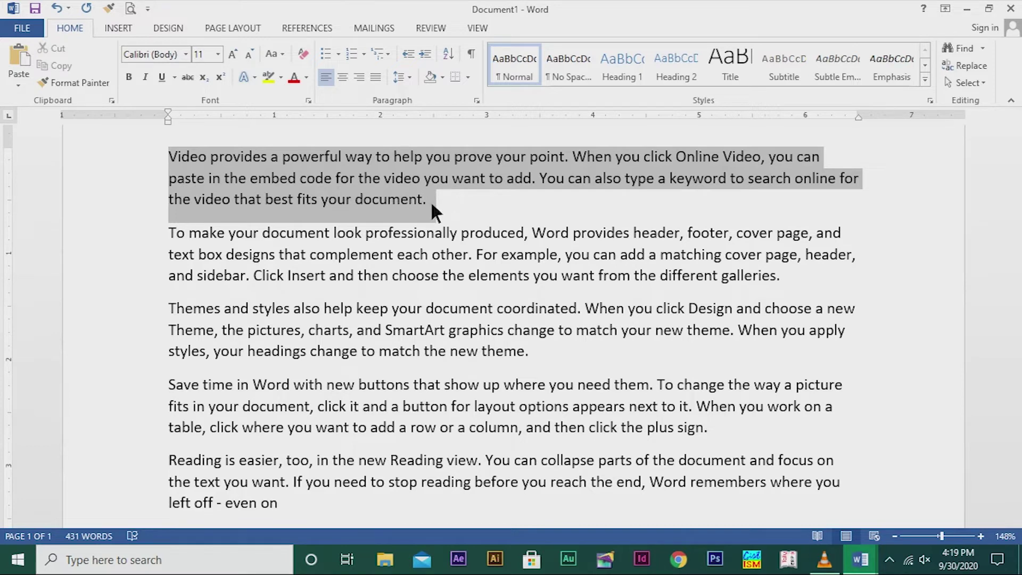
left_click(176, 152)
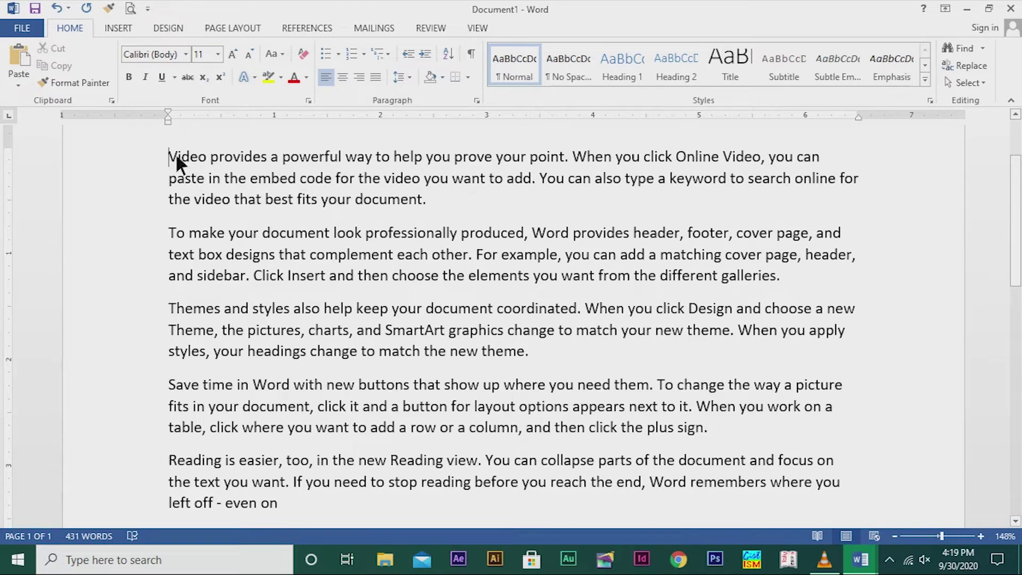
left_click_drag(184, 166, 352, 202)
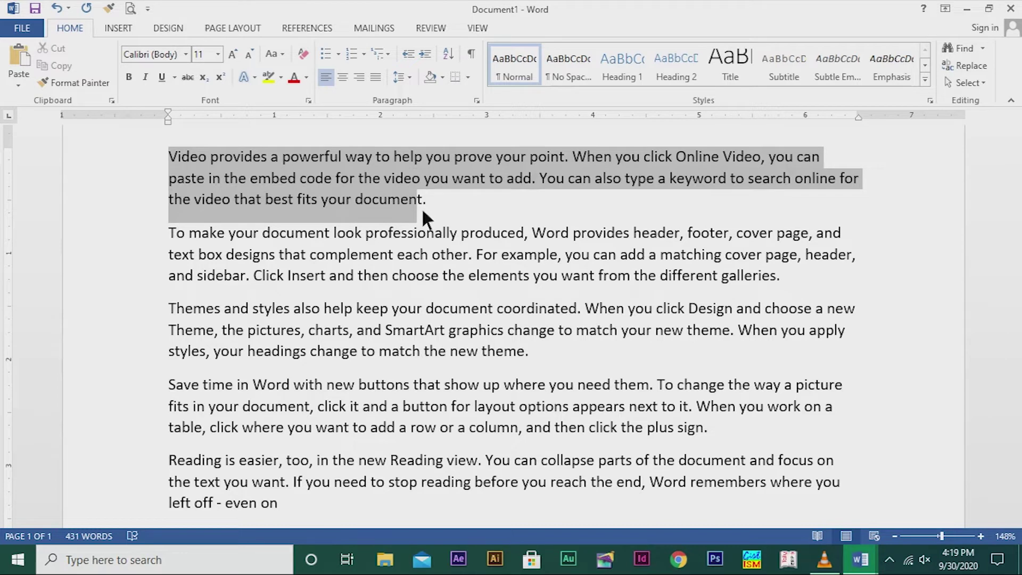
left_click_drag(422, 207, 788, 281)
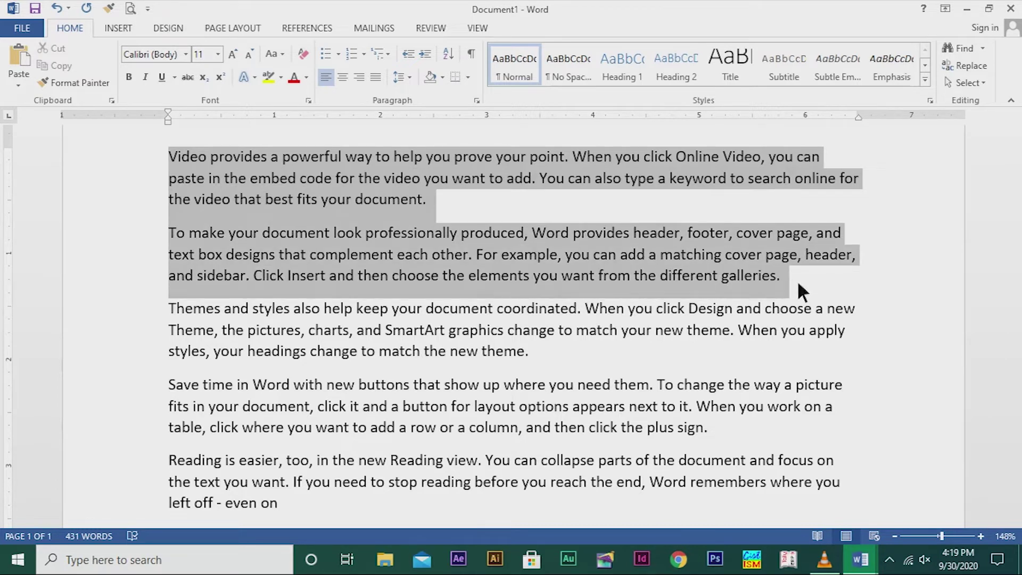
left_click_drag(798, 280, 446, 200)
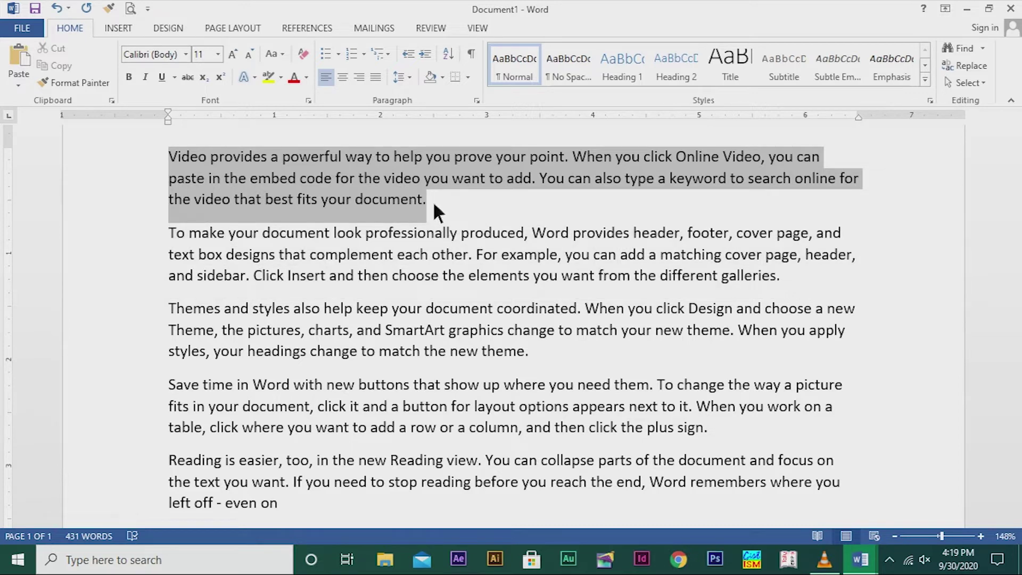
left_click_drag(433, 200, 433, 200)
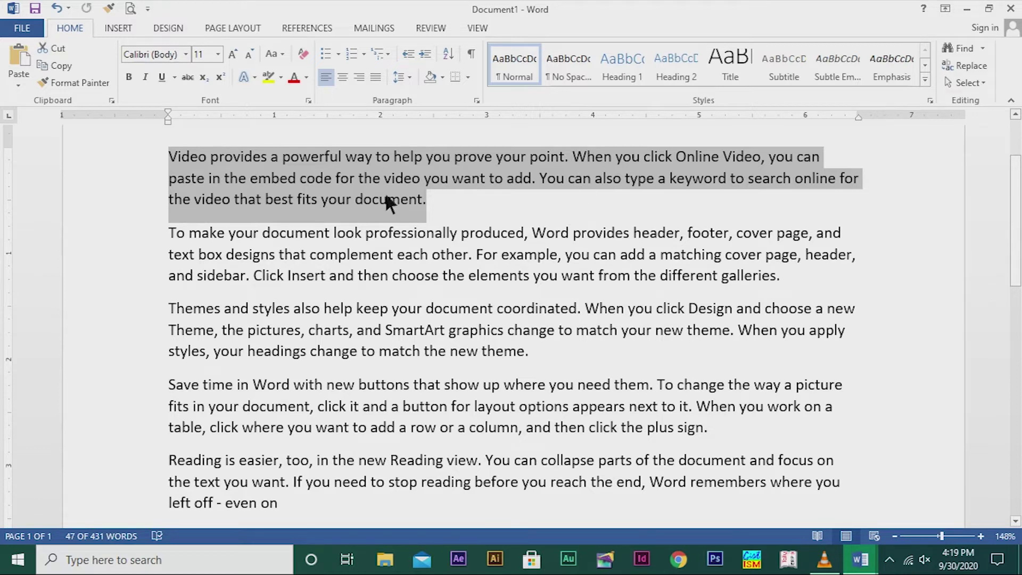
left_click(129, 77)
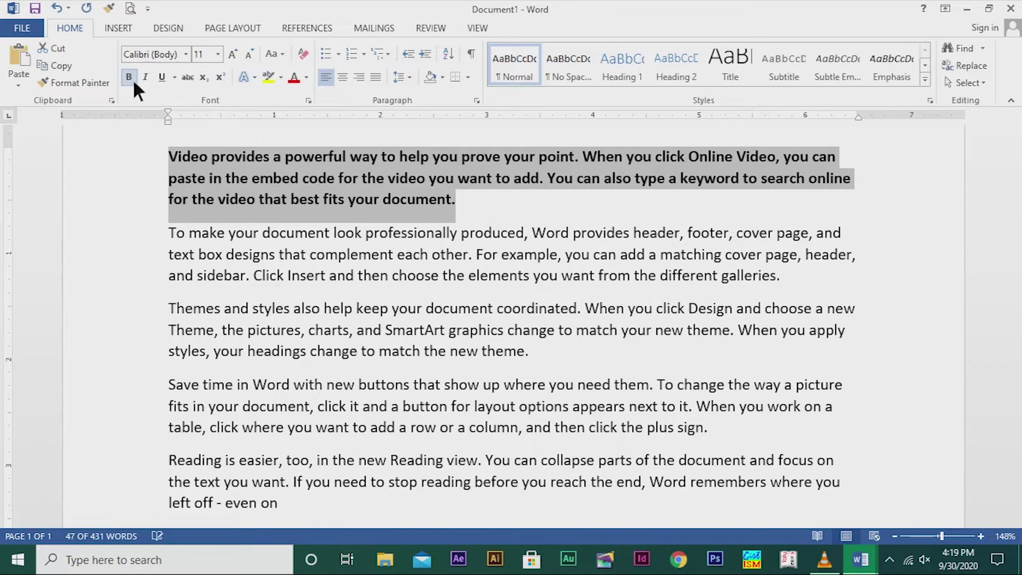
left_click(471, 214)
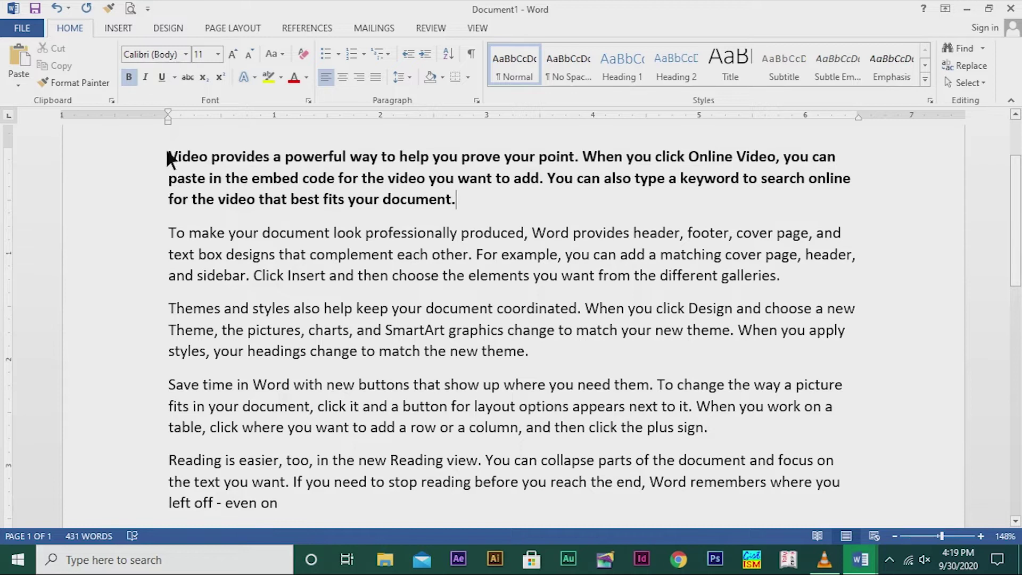
Remove the bold formatting from the whole first paragraph.
left_click_drag(169, 158, 379, 210)
left_click_drag(470, 213, 467, 211)
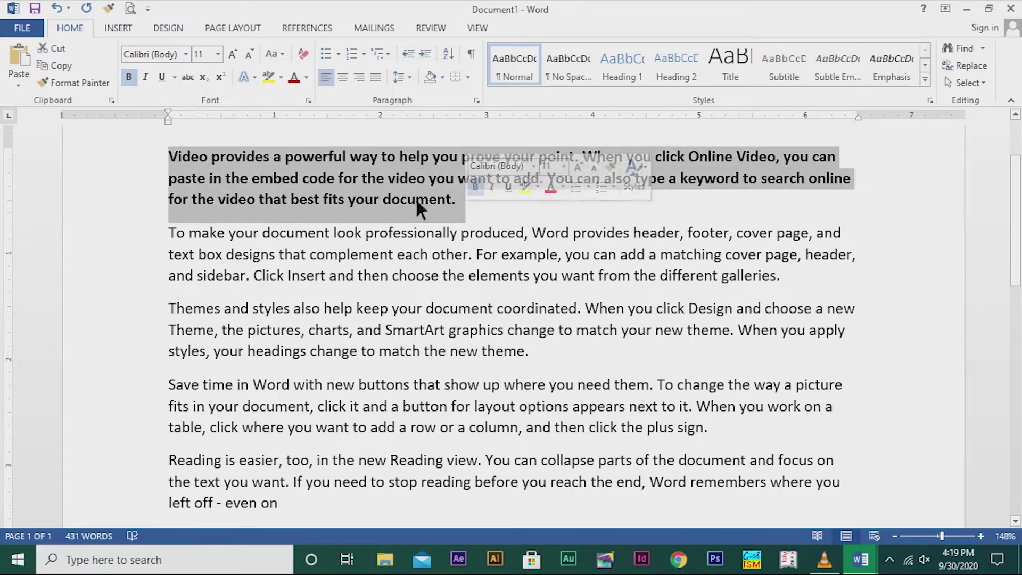
left_click(132, 81)
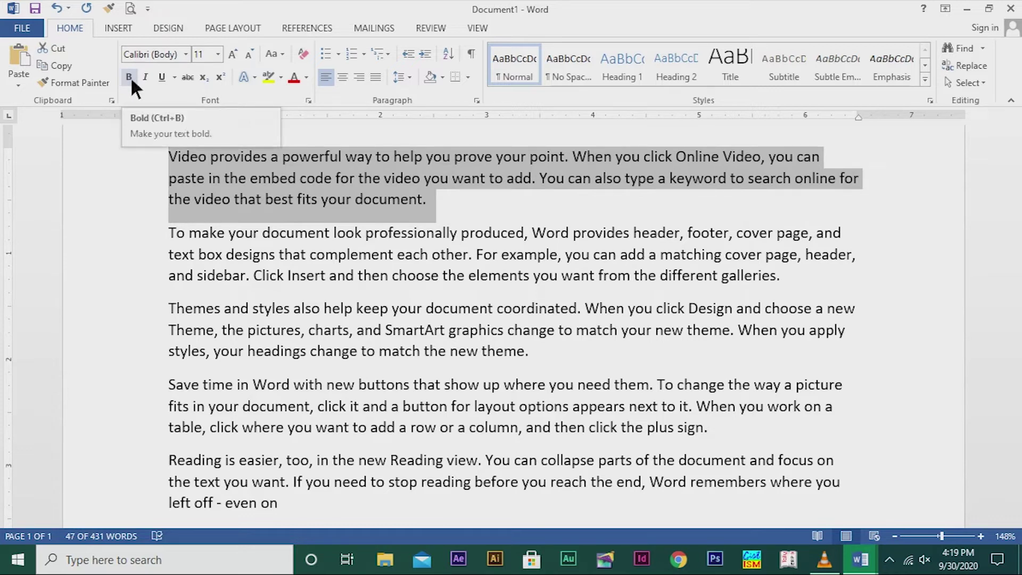
Make the whole first paragraph bold again and return it to regular weight.
left_click(130, 77)
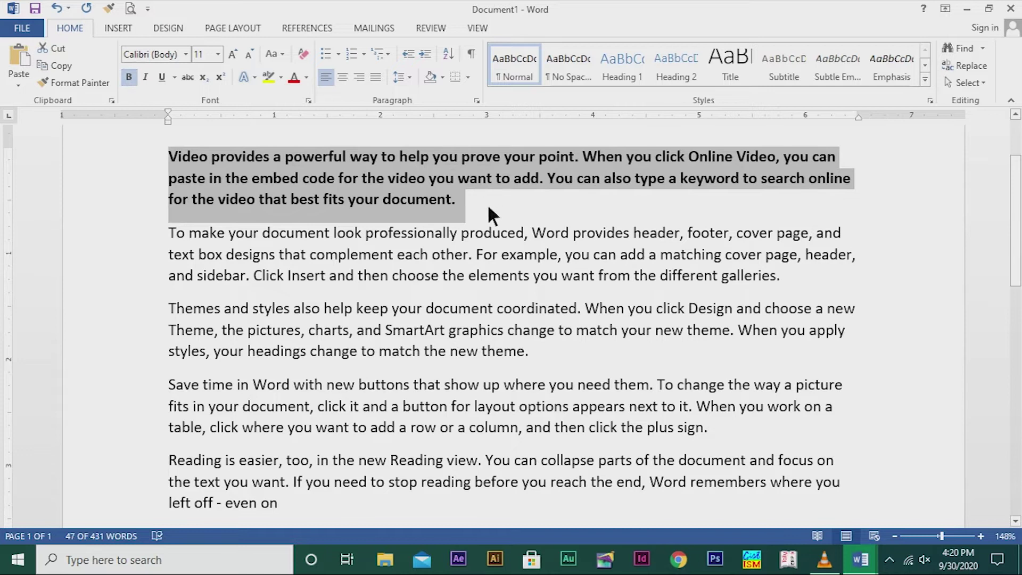
left_click(487, 208)
left_click_drag(170, 157, 474, 194)
left_click(130, 78)
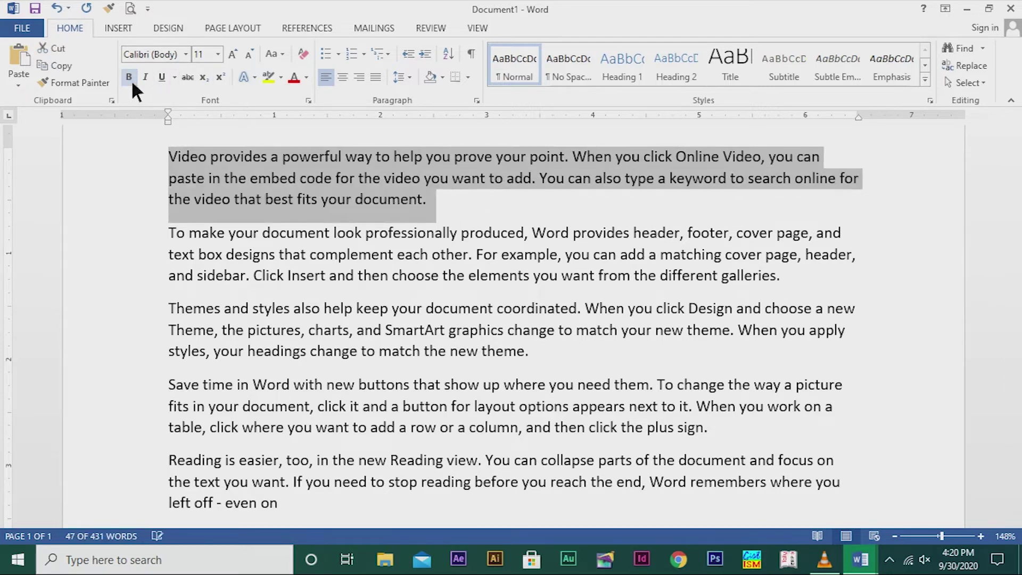
left_click(497, 212)
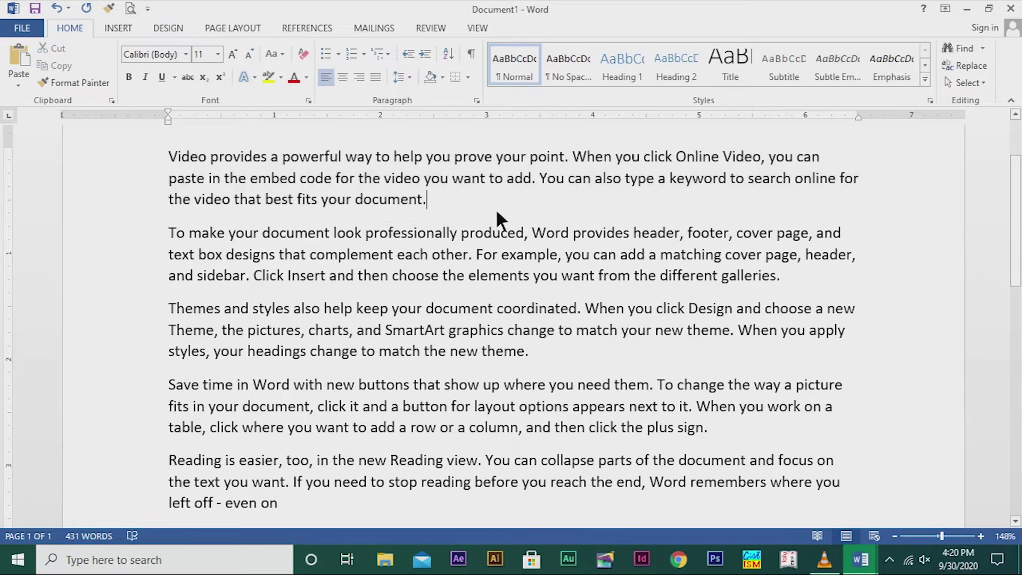
Italicize the whole first paragraph and deselect it.
left_click_drag(171, 154, 424, 204)
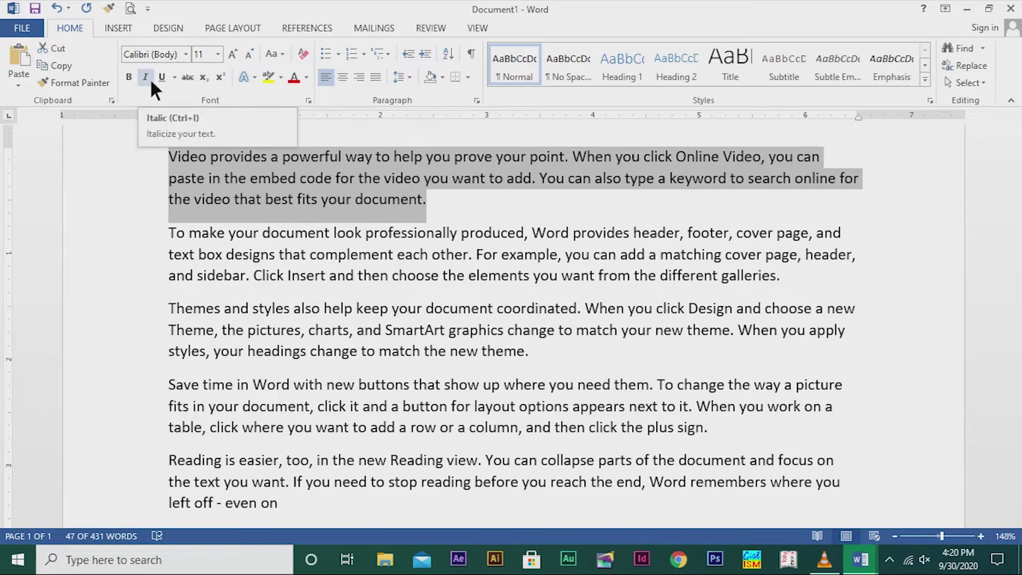
left_click(145, 77)
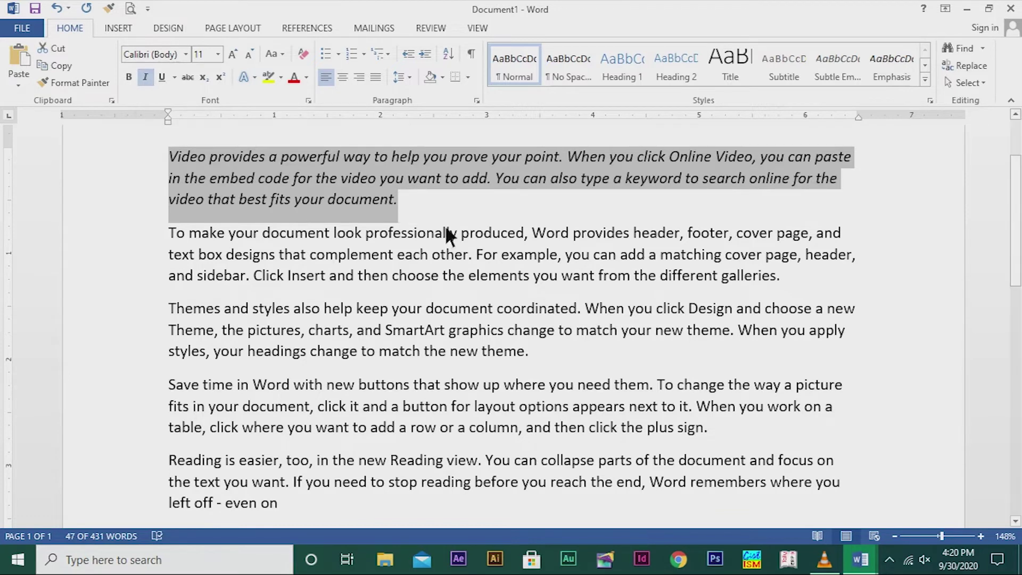
left_click(434, 209)
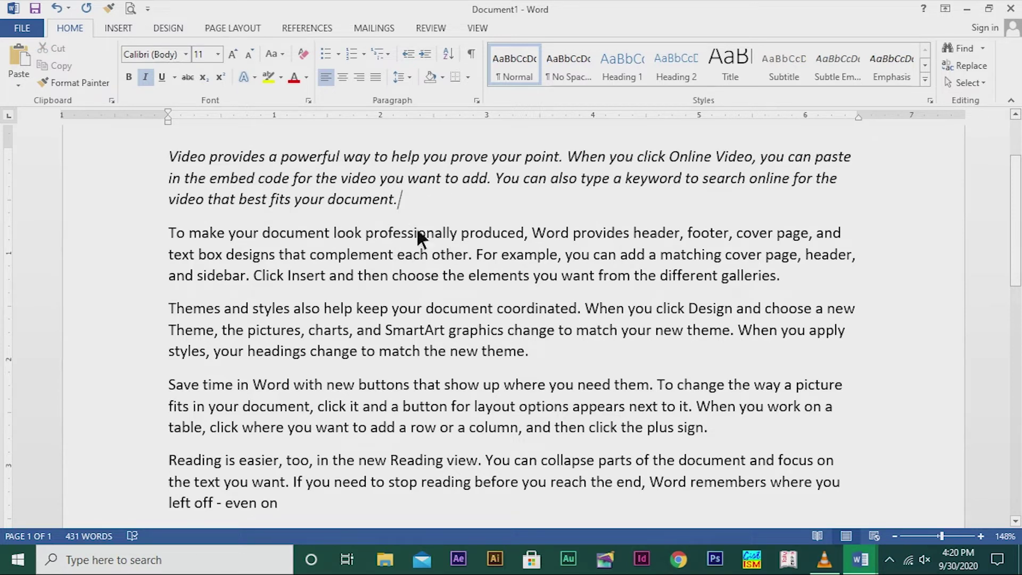
Remove the italic formatting from the whole first paragraph and deselect it.
left_click_drag(174, 150, 383, 200)
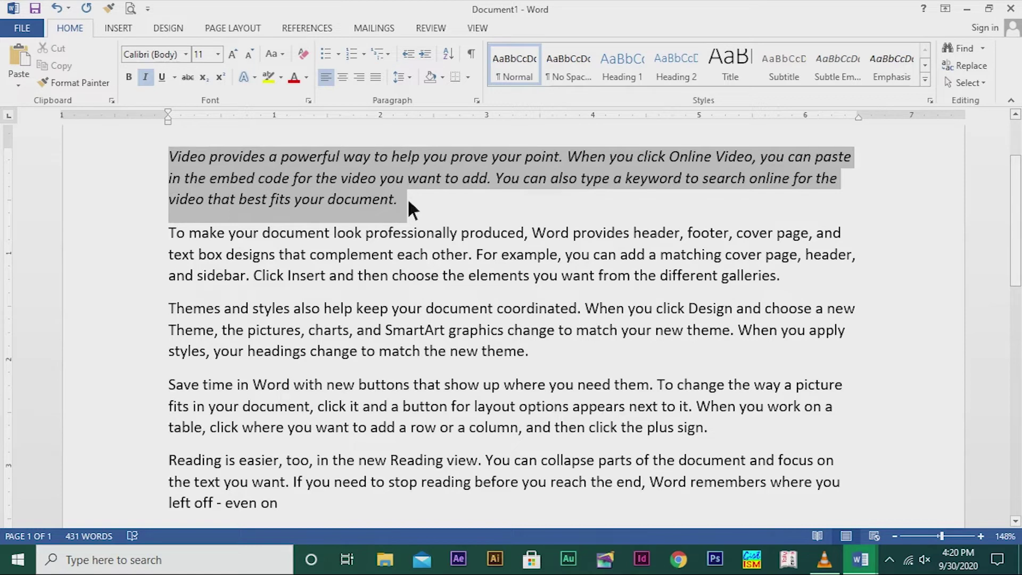
left_click_drag(407, 197, 405, 199)
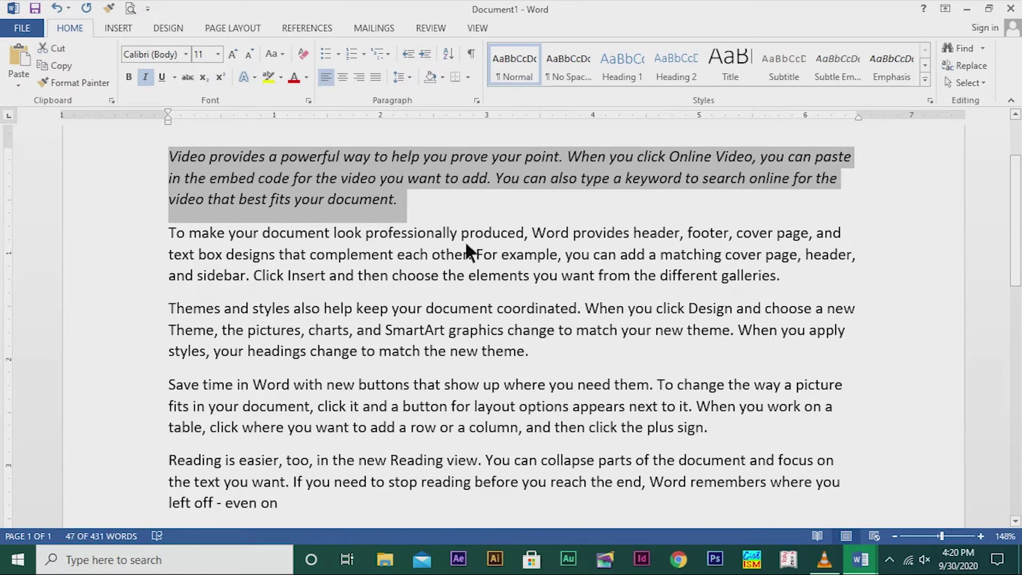
left_click(150, 78)
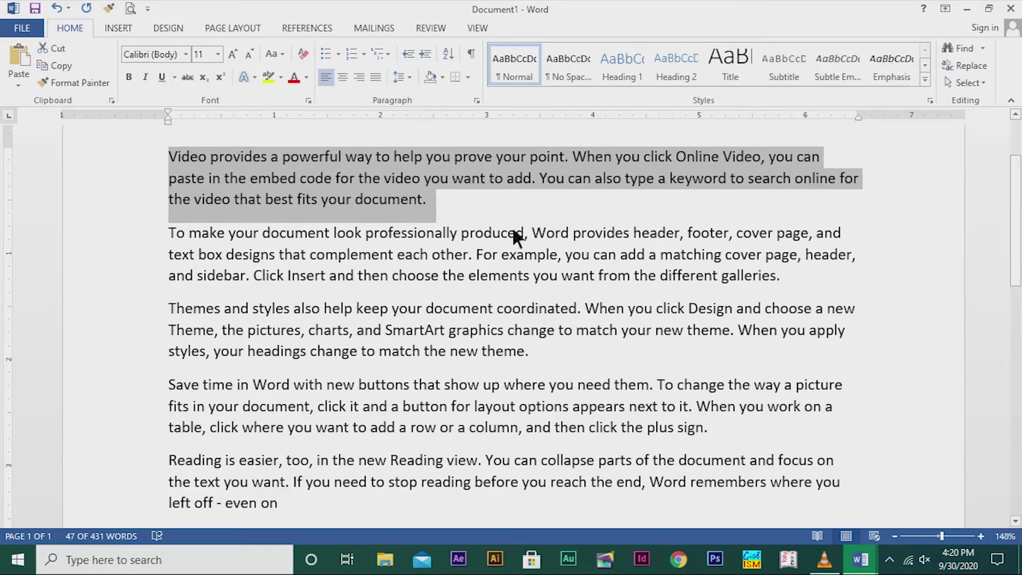
left_click(475, 205)
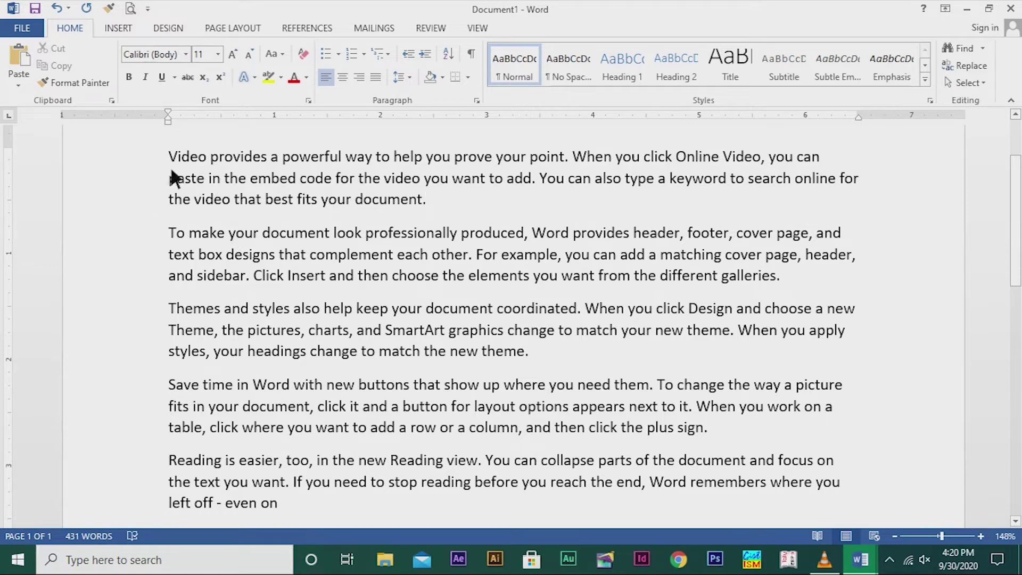
Underline the whole first paragraph with a single line and deselect it.
left_click_drag(167, 149, 446, 216)
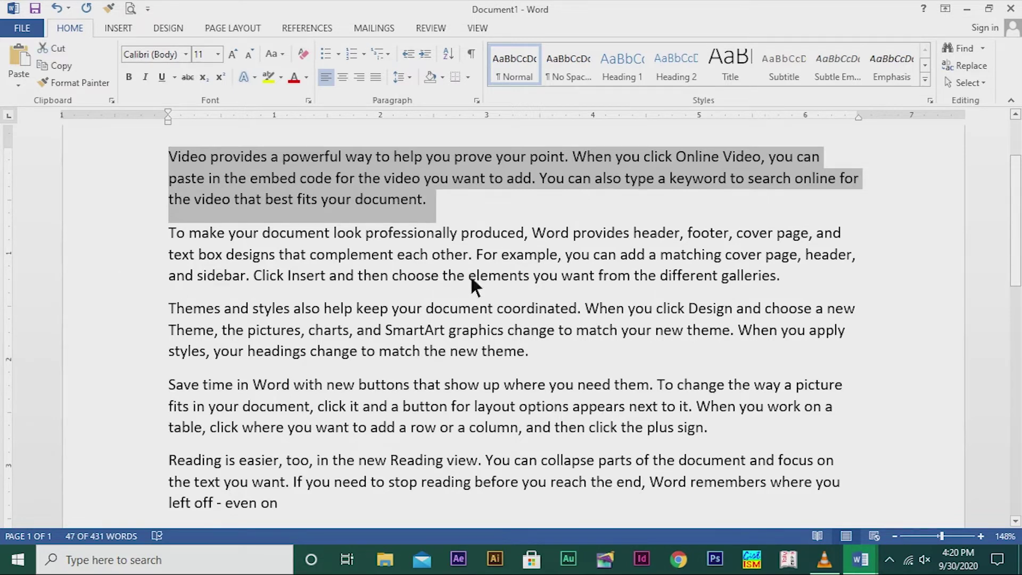
left_click(161, 78)
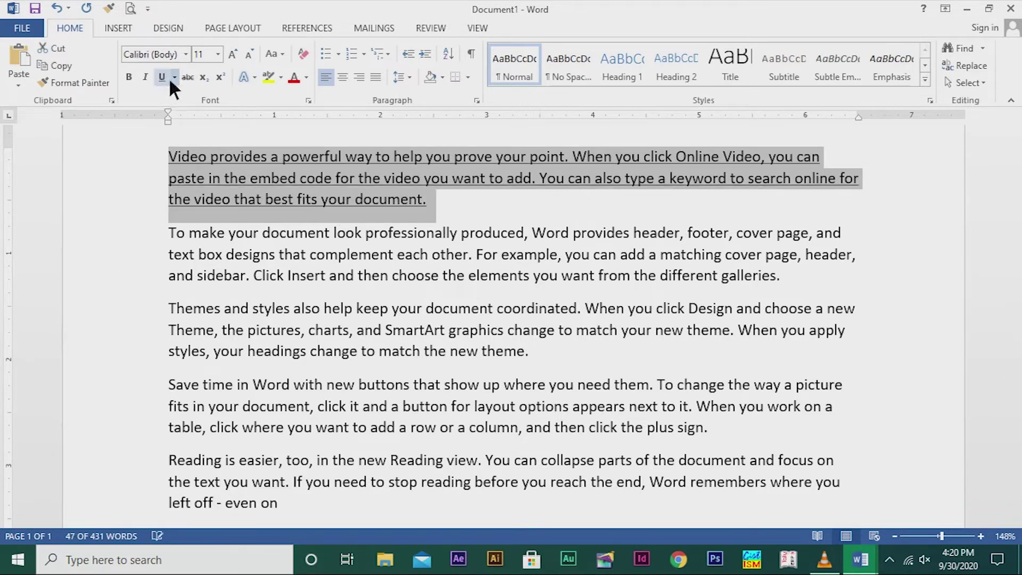
left_click(476, 212)
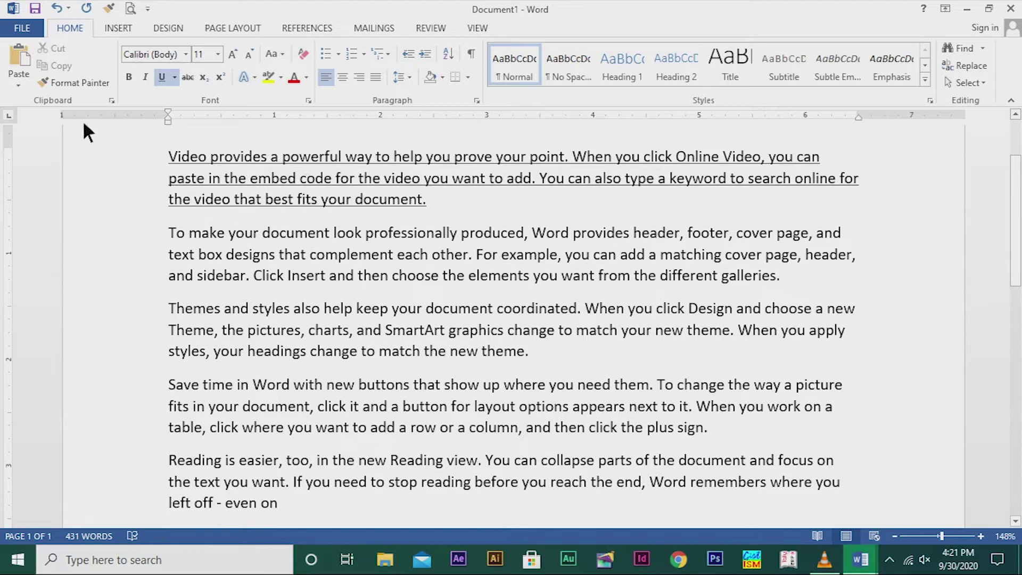
Try to change the first paragraph's underline to the double-line style without selecting its text.
left_click(177, 77)
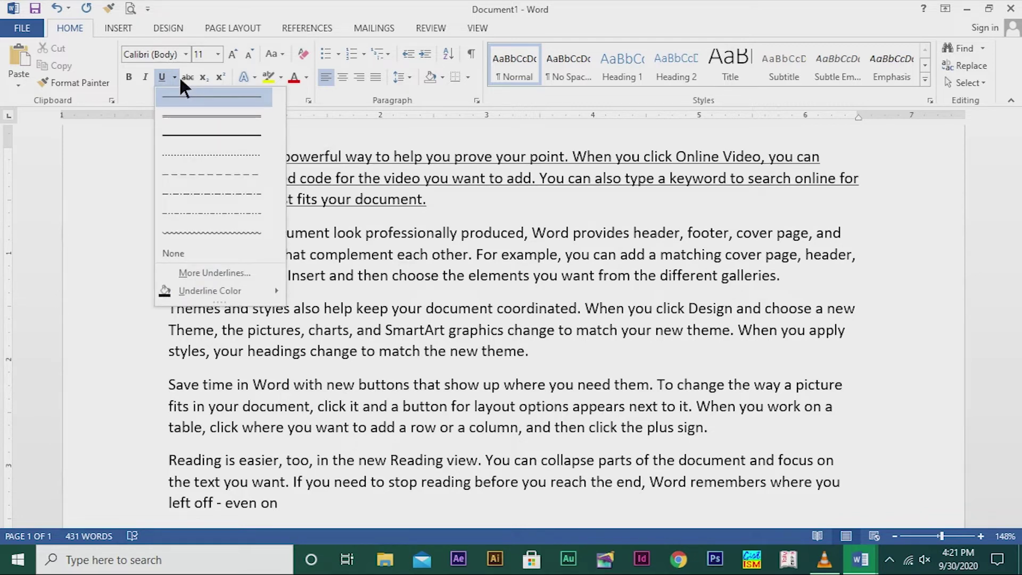
left_click(192, 113)
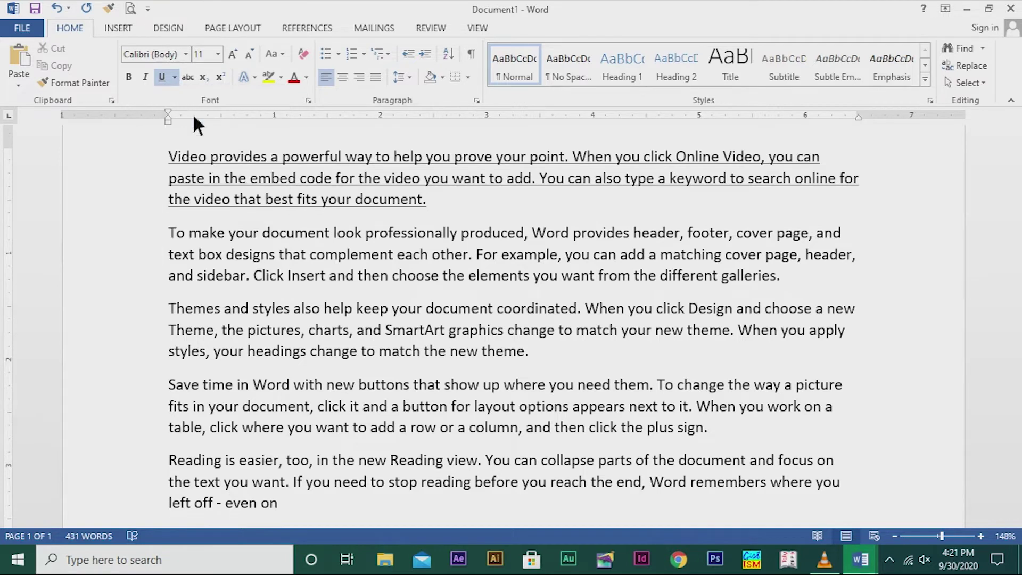
left_click(174, 78)
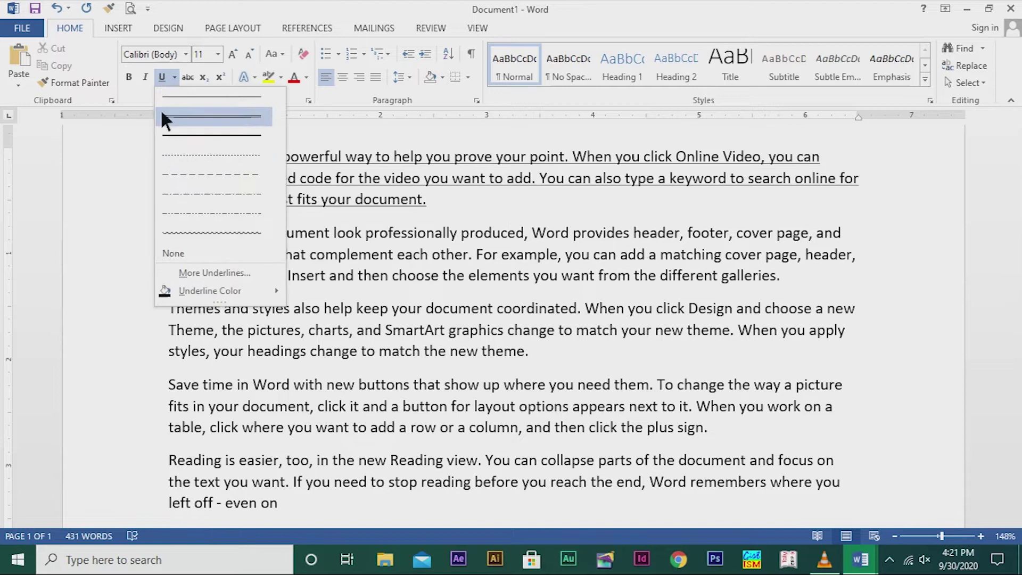
left_click(193, 127)
Change the underline of the whole first paragraph to the dashed style and deselect it.
left_click_drag(170, 157, 436, 198)
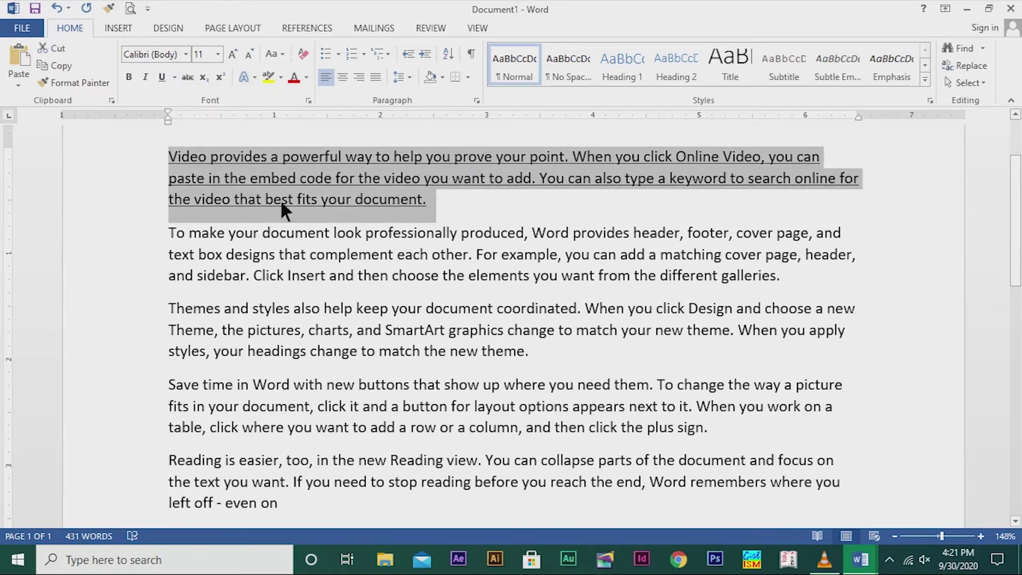
left_click(175, 78)
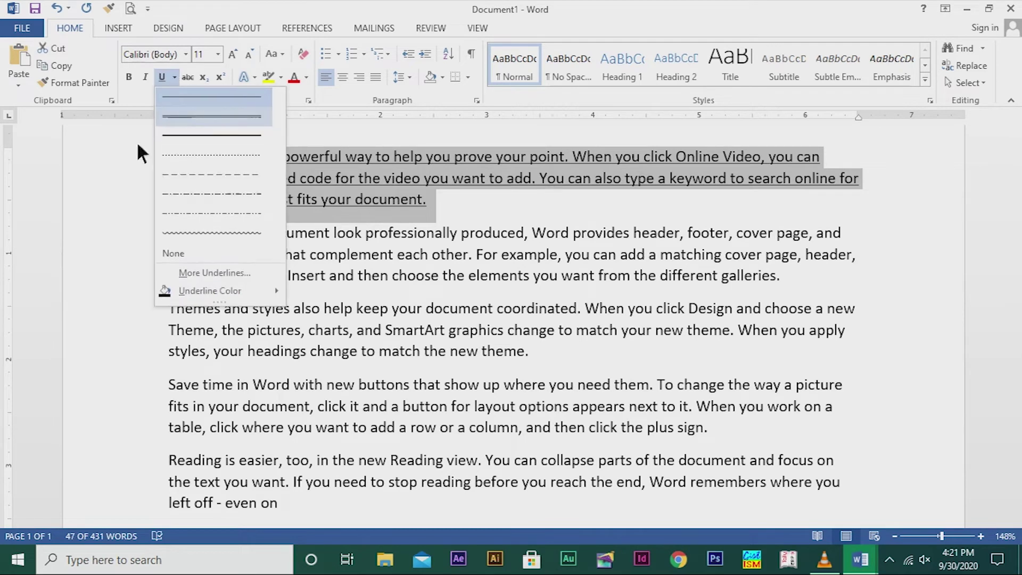
left_click(199, 170)
left_click(459, 206)
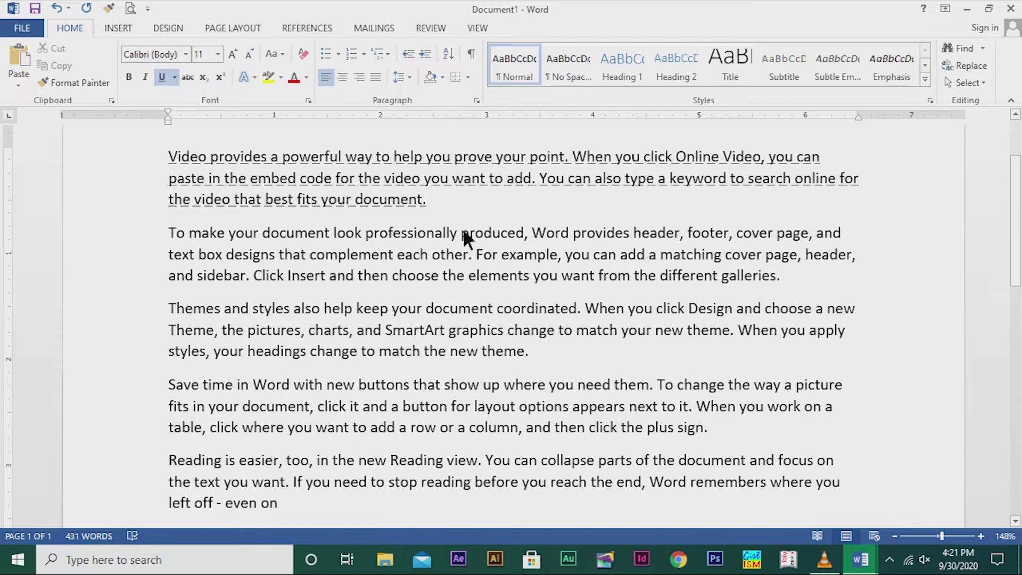
Remove the dashed underline from the whole first paragraph and deselect it.
left_click(176, 78)
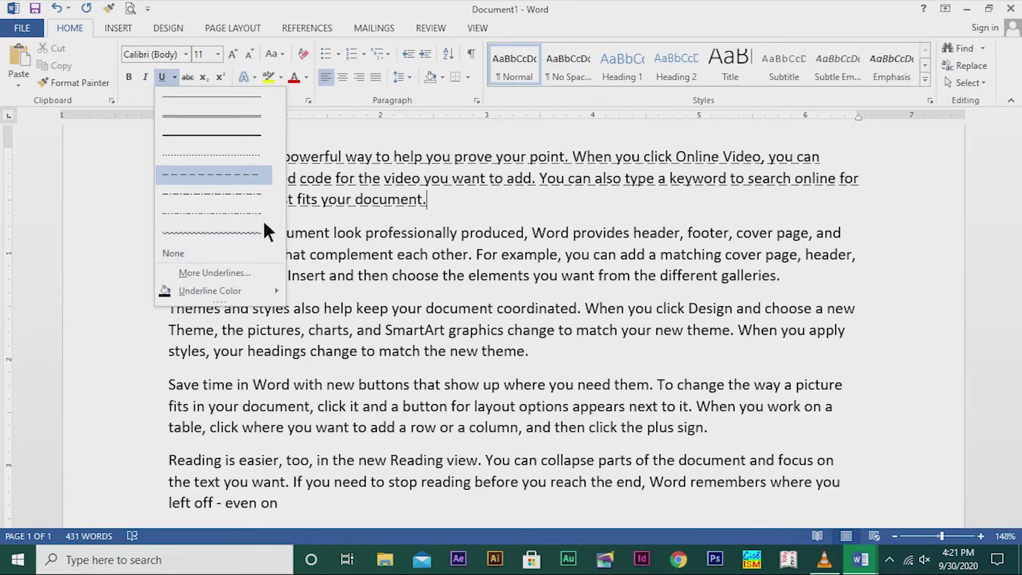
left_click(190, 253)
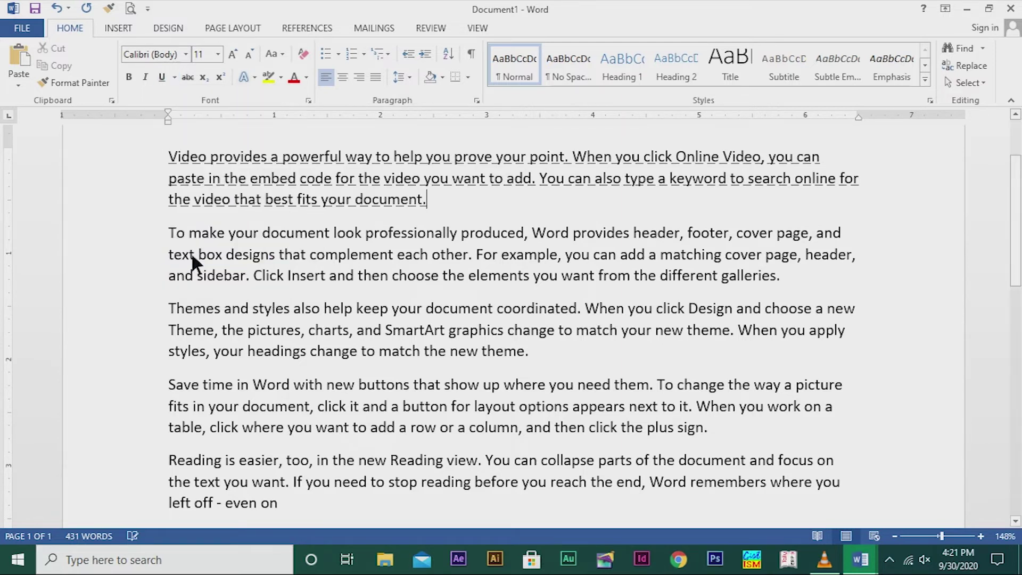
left_click_drag(168, 157, 437, 201)
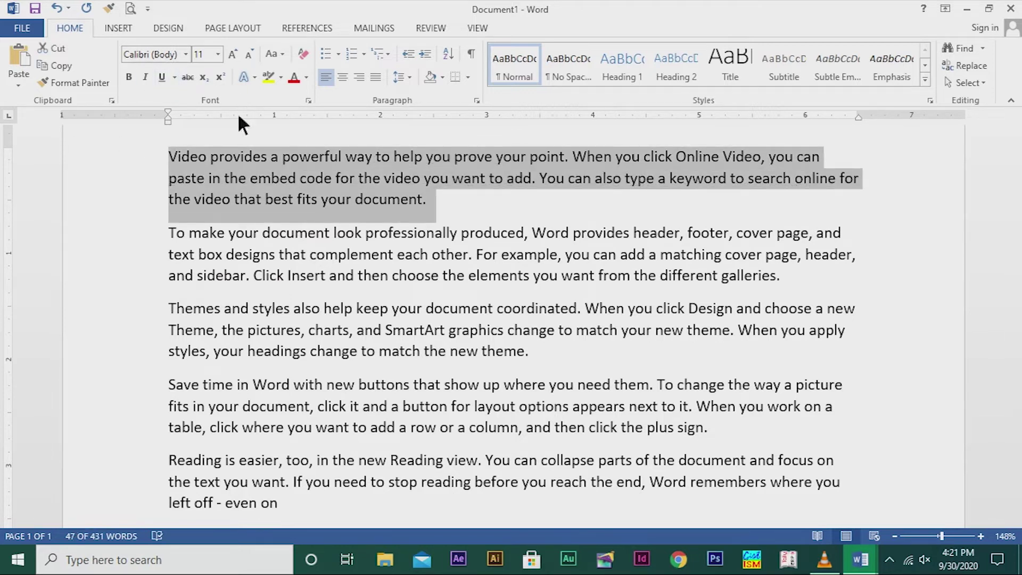
left_click(423, 215)
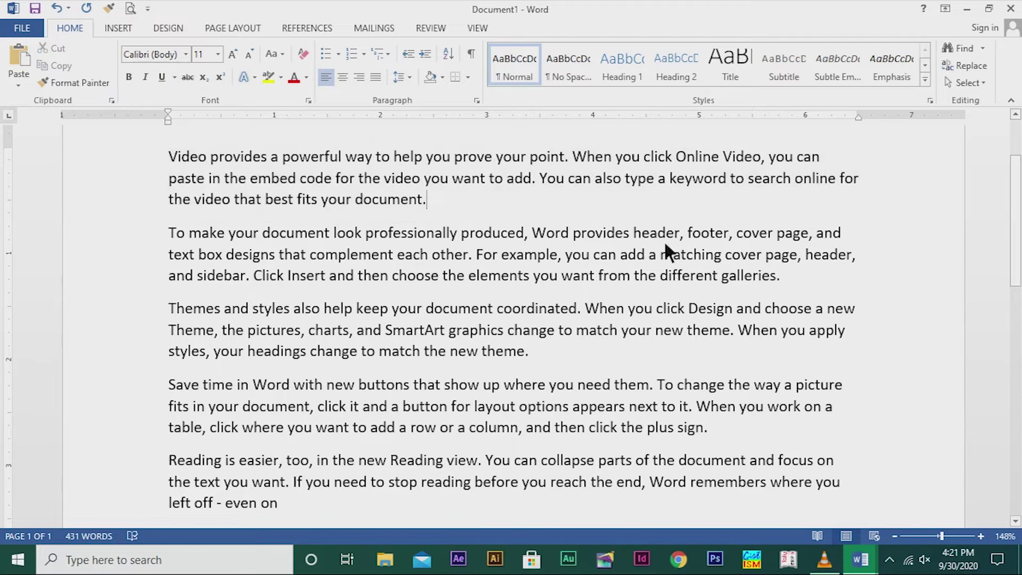
Apply strikethrough to the whole second paragraph, beginning "To make your document look", and deselect it.
left_click(149, 80)
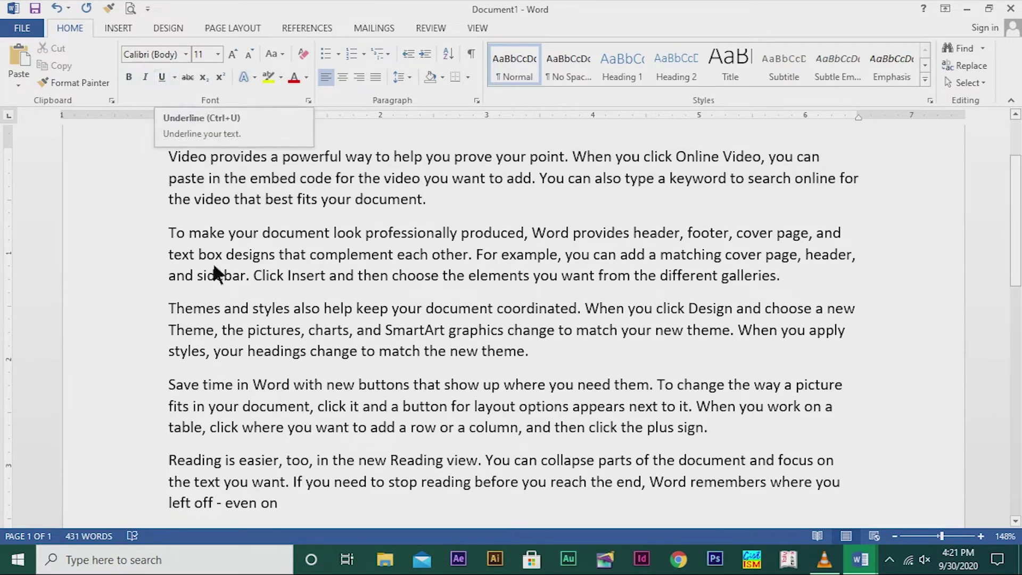
left_click_drag(174, 229, 807, 273)
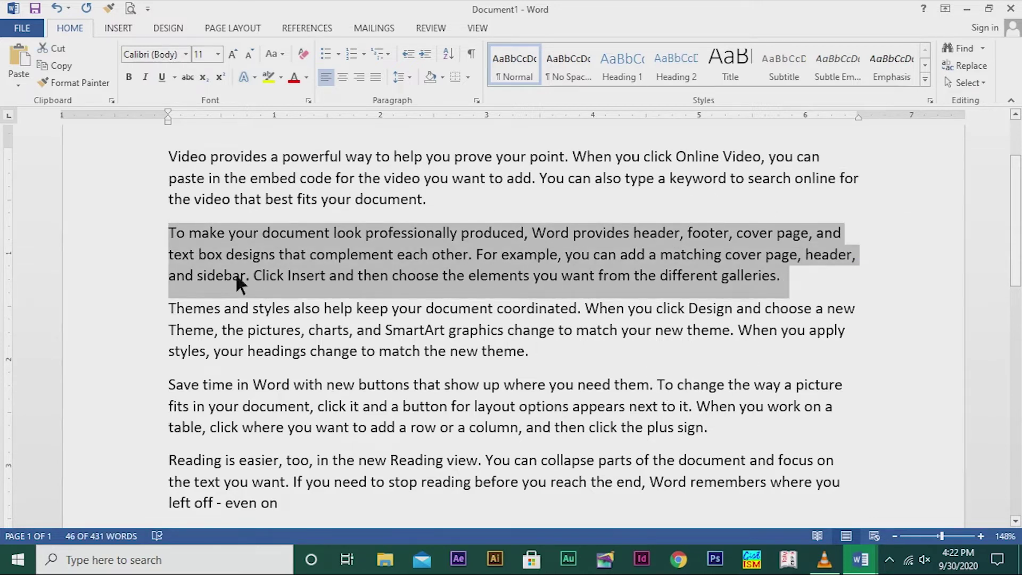
left_click(188, 77)
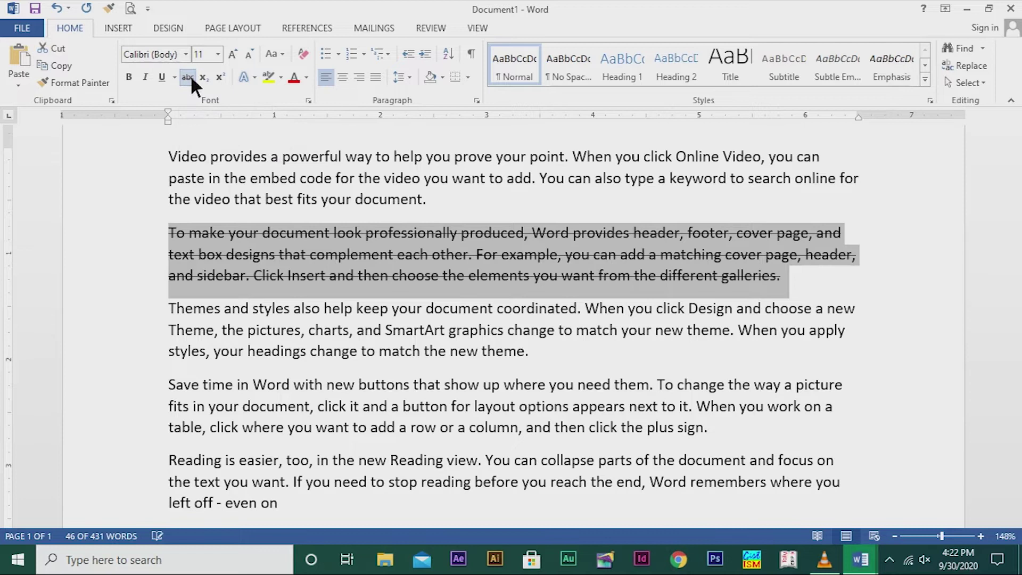
left_click(887, 292)
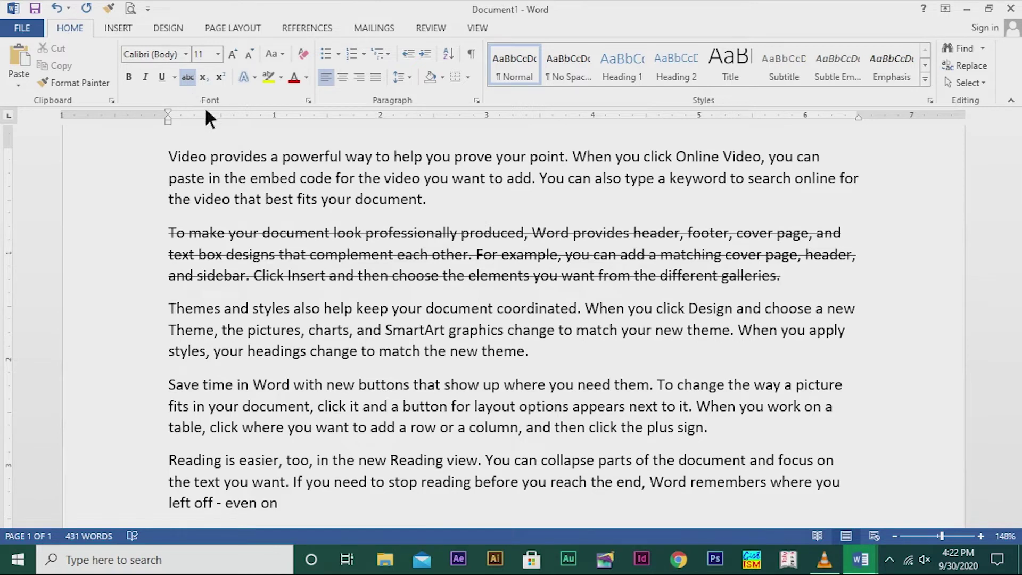
Remove the strikethrough from the whole second paragraph and deselect it.
left_click_drag(173, 234, 801, 282)
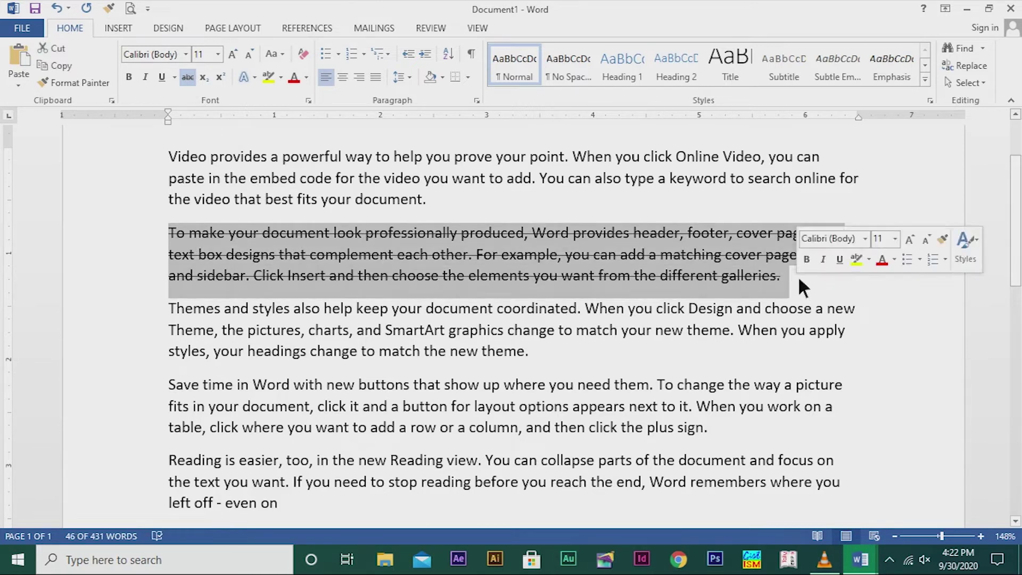
left_click(187, 77)
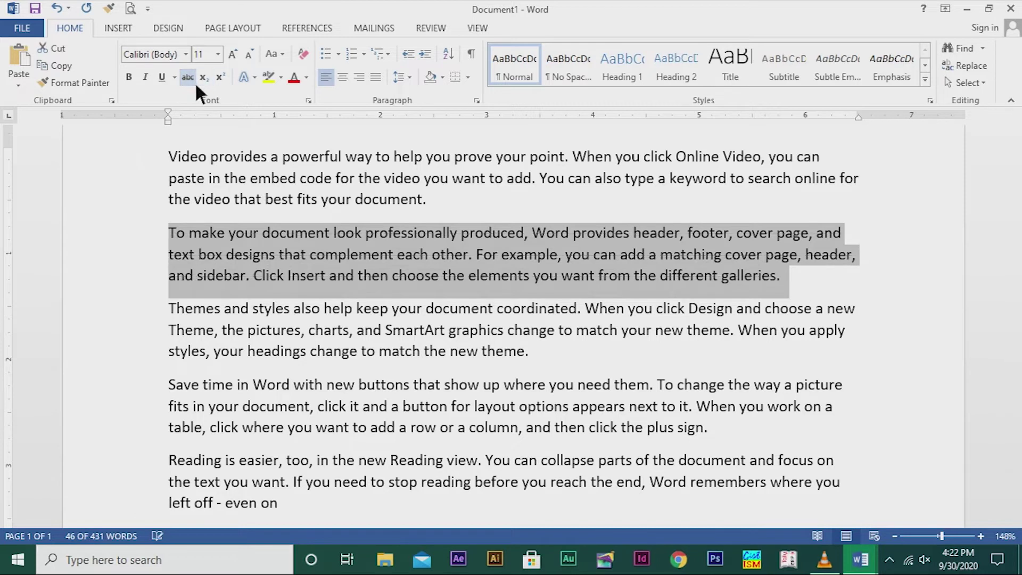
left_click(192, 78)
left_click(192, 78)
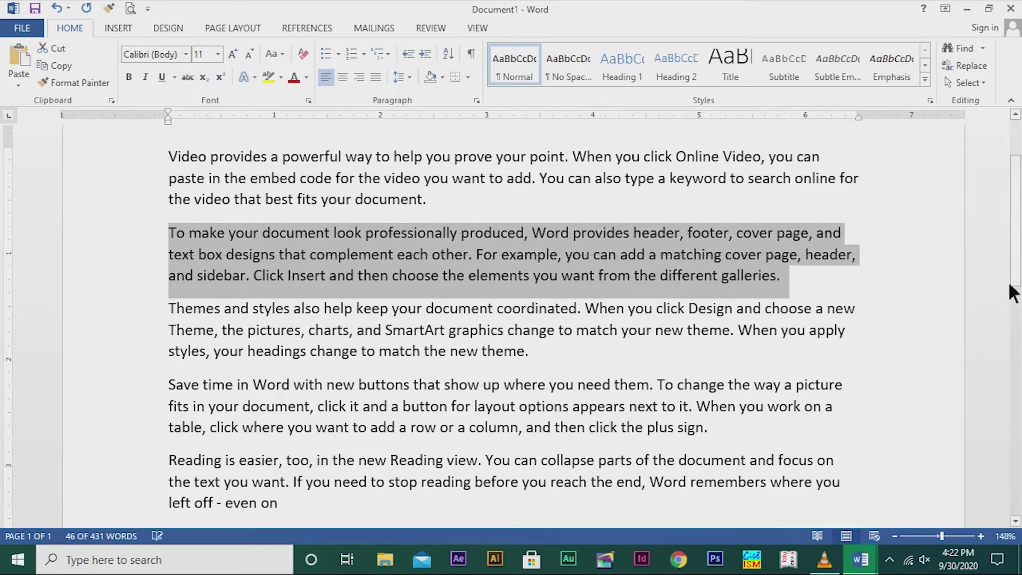
left_click(898, 289)
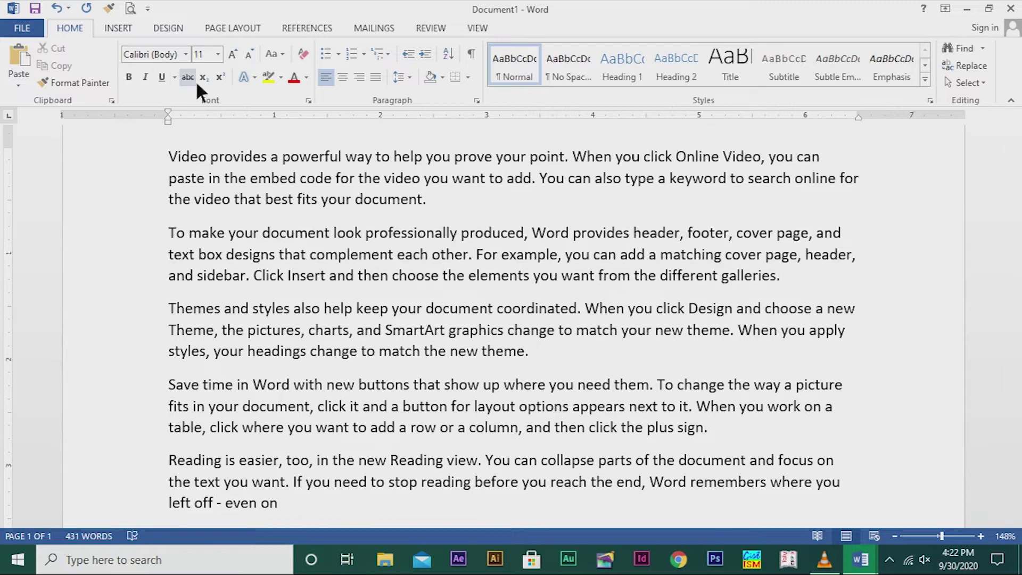
Add the text "H20" at the end of the first paragraph and select its digit 2.
double_click(451, 205)
left_click(447, 198)
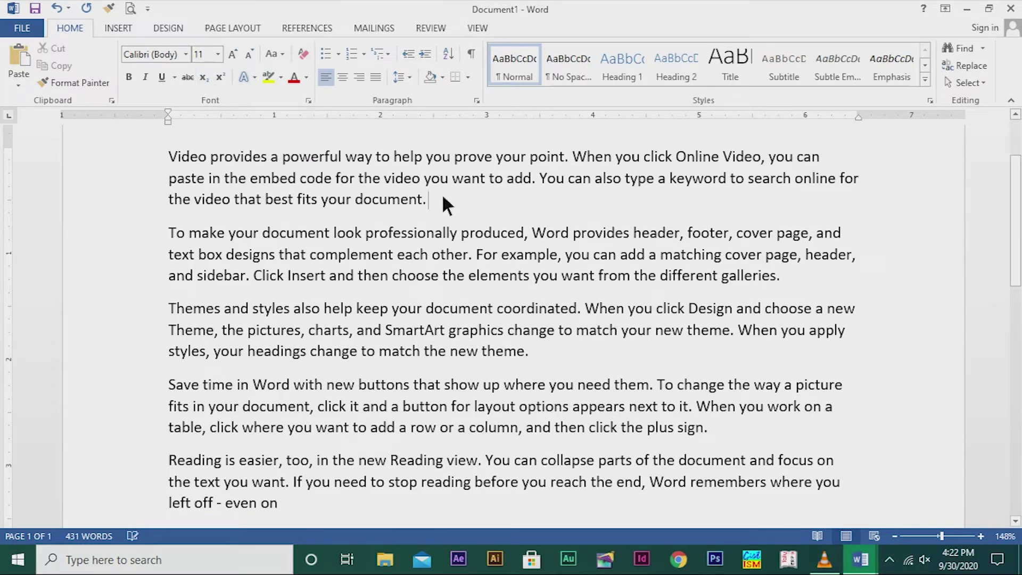
type("h")
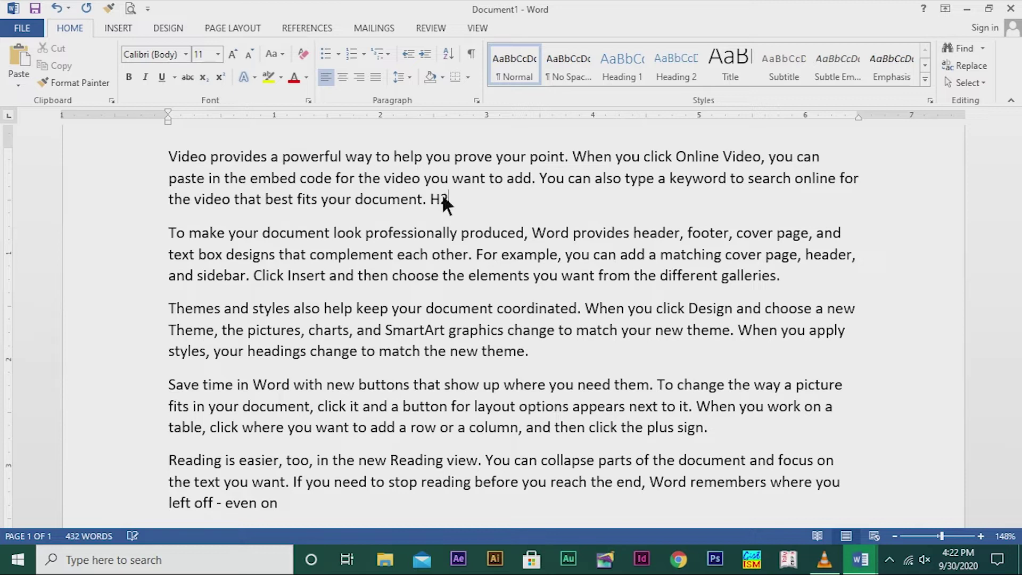
type("20")
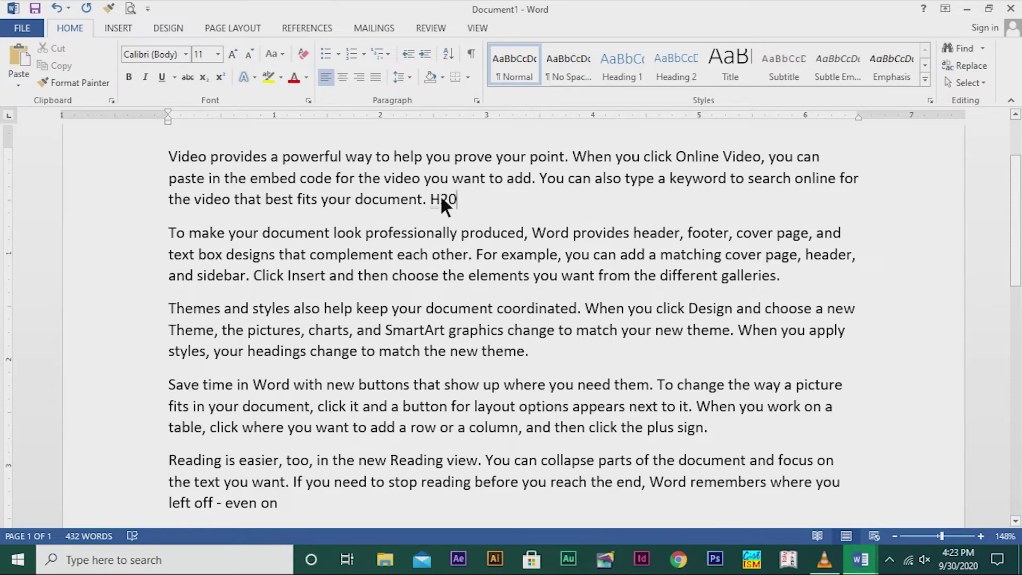
left_click_drag(450, 197, 446, 205)
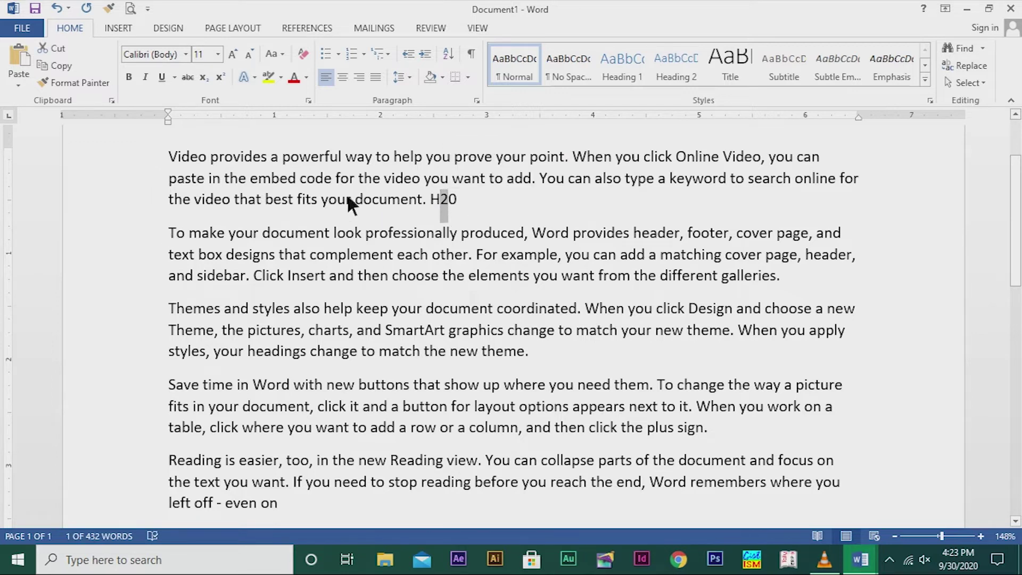
Make the selected 2 of "H20" subscript and deselect it.
left_click(204, 77)
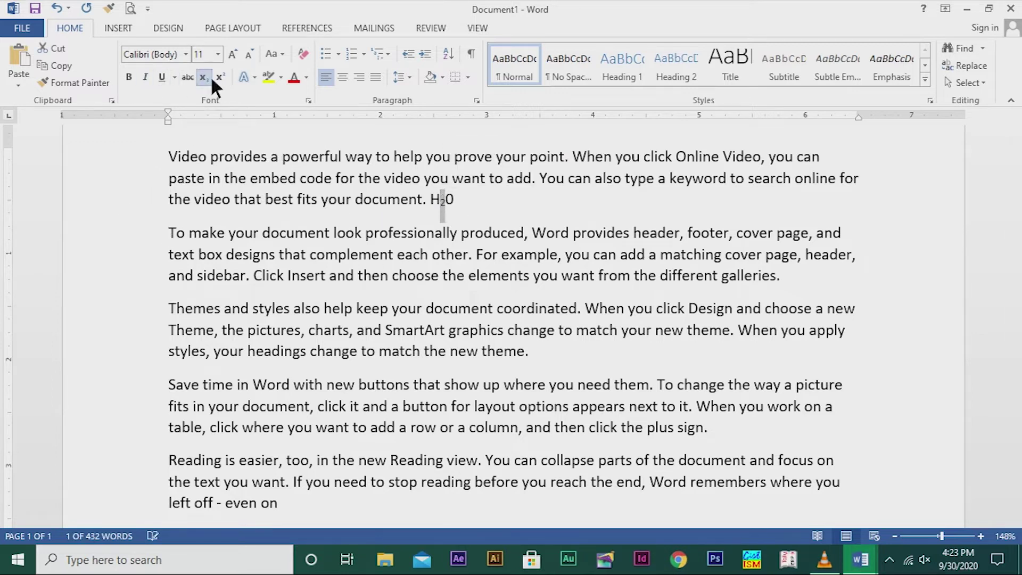
left_click(492, 219)
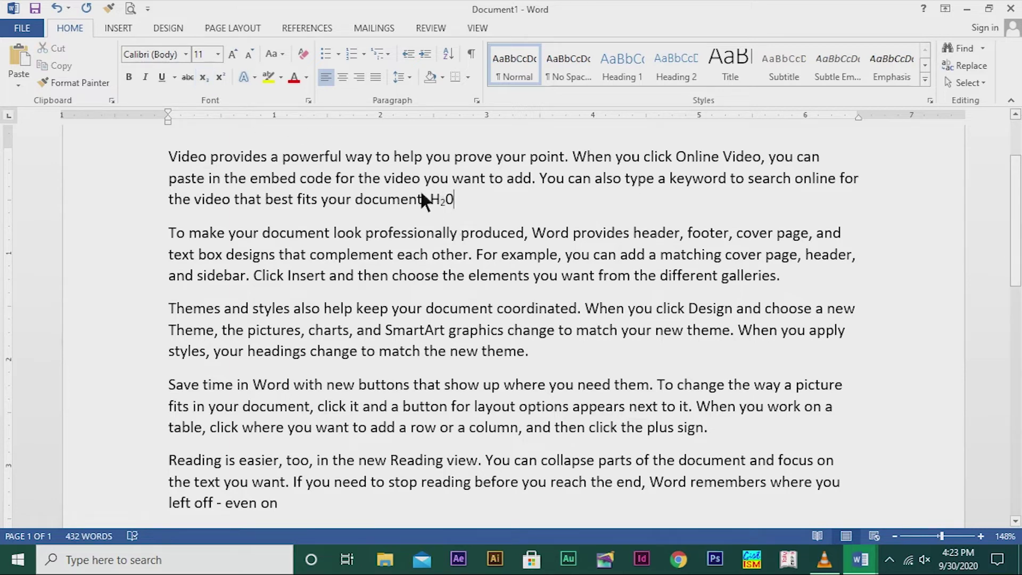
Replace "H20" at the end of the first paragraph with the text "A2 b2 c2".
left_click(485, 201)
key("BackSpace")
key("BackSpace")
key("BackSpace")
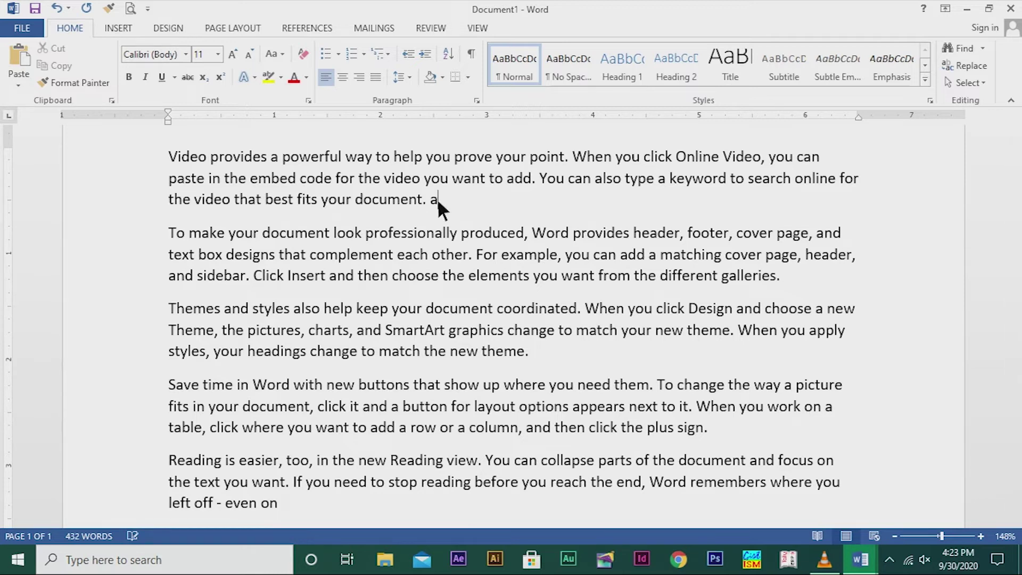
type("b2 c2")
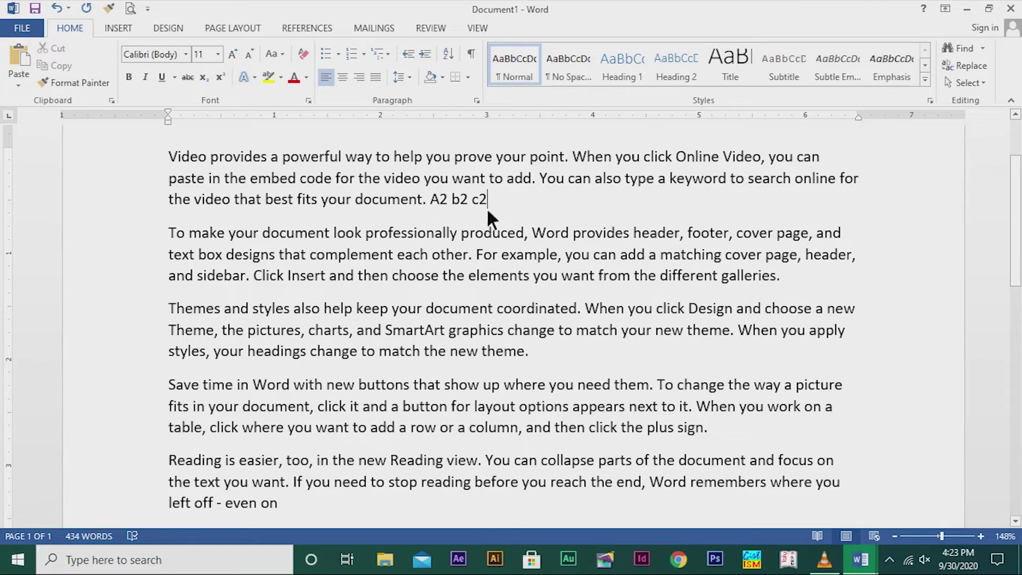
Make each digit 2 in "A2 b2 c2" superscript and deselect the text.
mouse_move(442, 198)
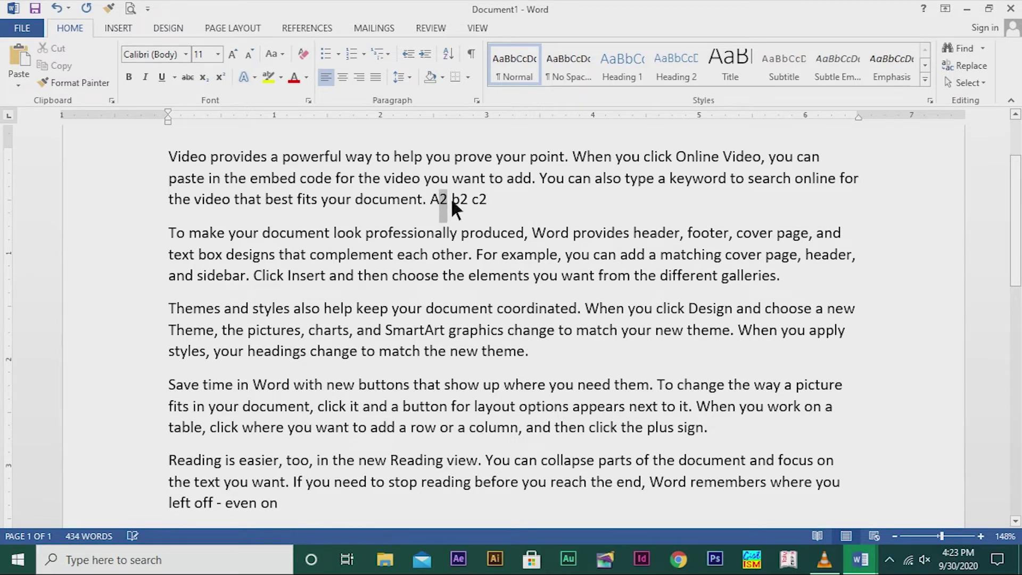
double_click(450, 198)
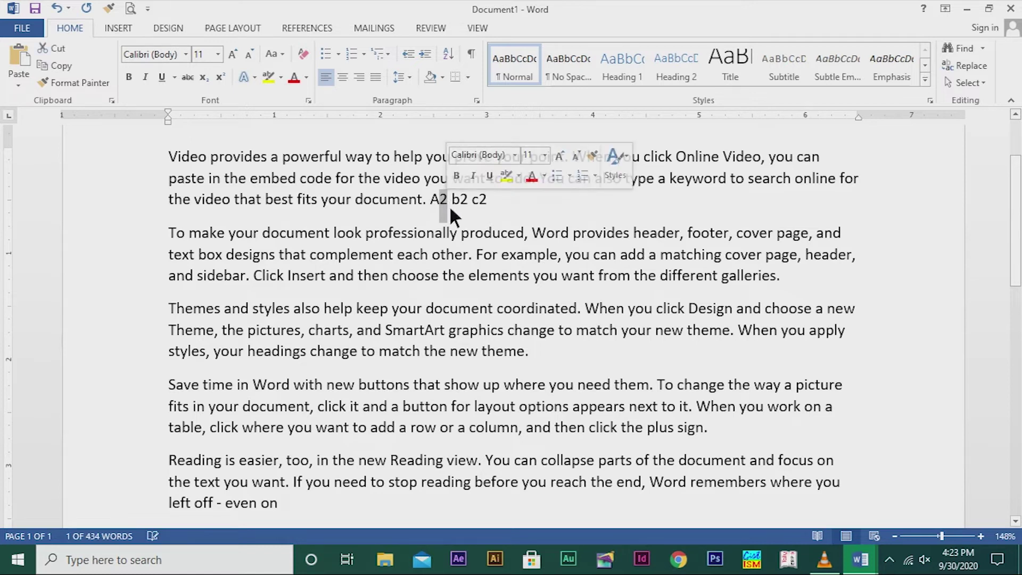
left_click(222, 76)
left_click_drag(458, 200, 466, 201)
left_click(229, 78)
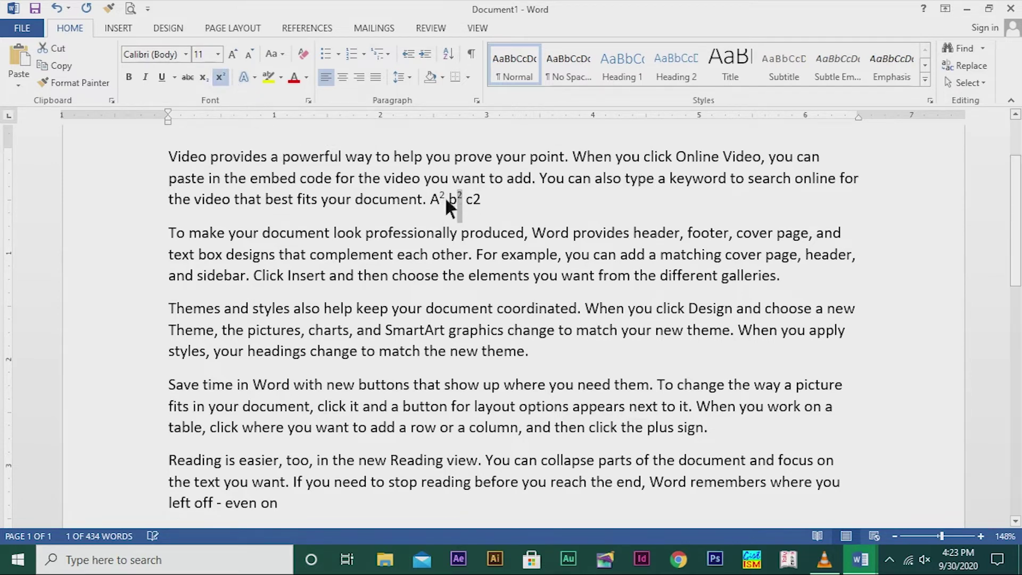
left_click(483, 197)
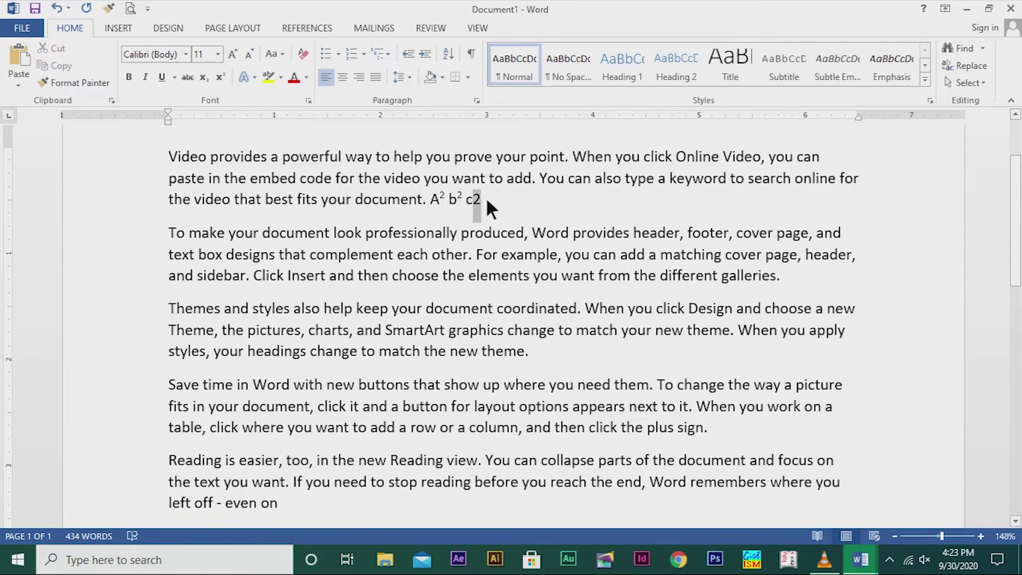
left_click(220, 77)
left_click(555, 212)
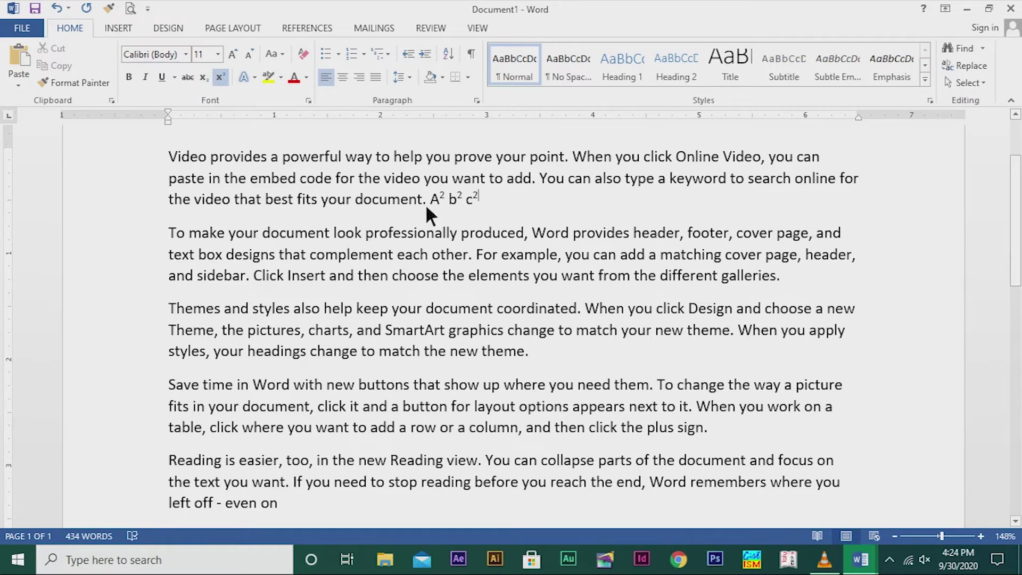
Delete the superscripted A, b and c example from the end of the first paragraph.
left_click_drag(431, 199, 486, 196)
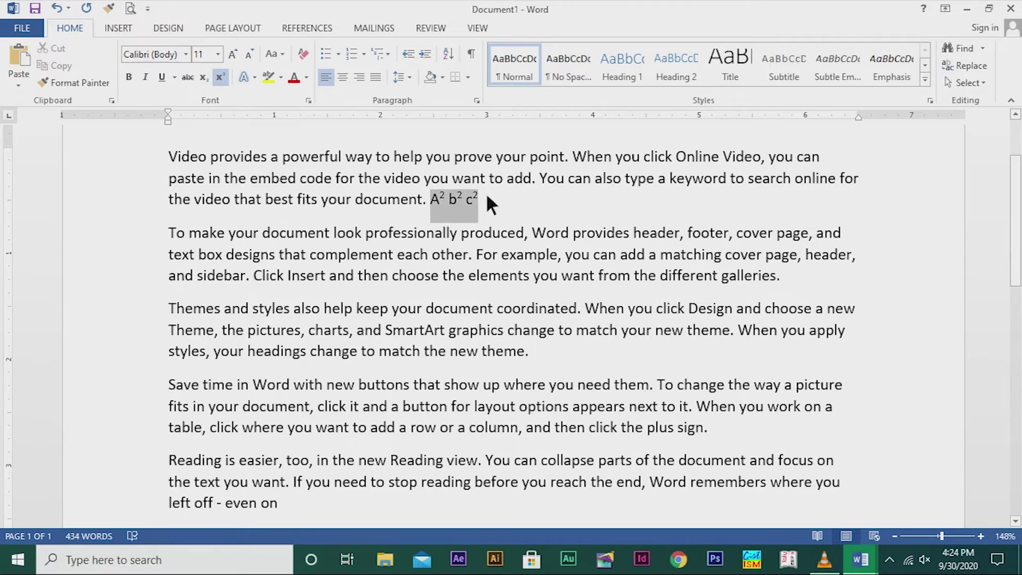
key("Delete")
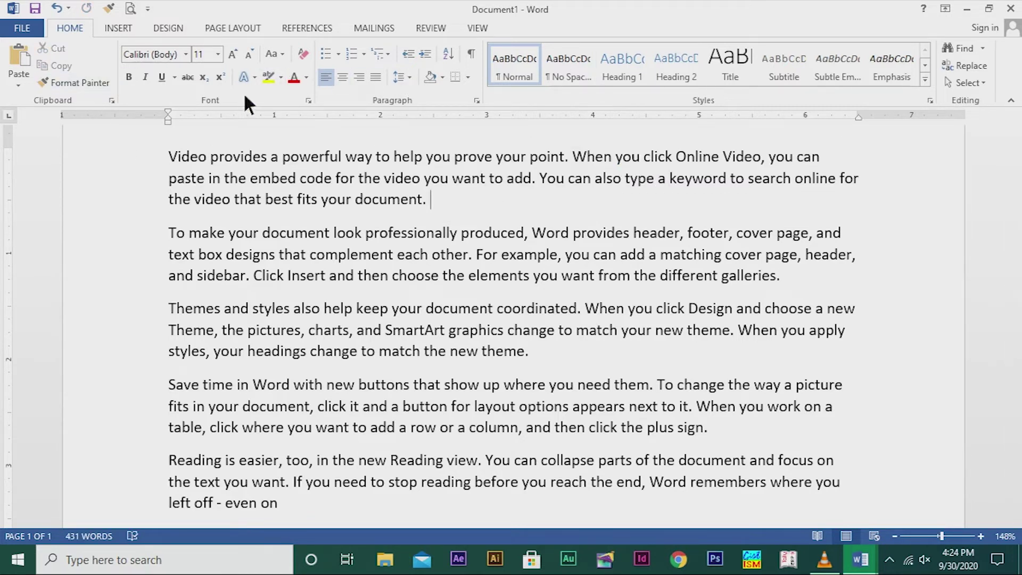
Change the font of the whole first paragraph, beginning "Video provides", to Broadway and deselect it.
left_click_drag(167, 153, 436, 200)
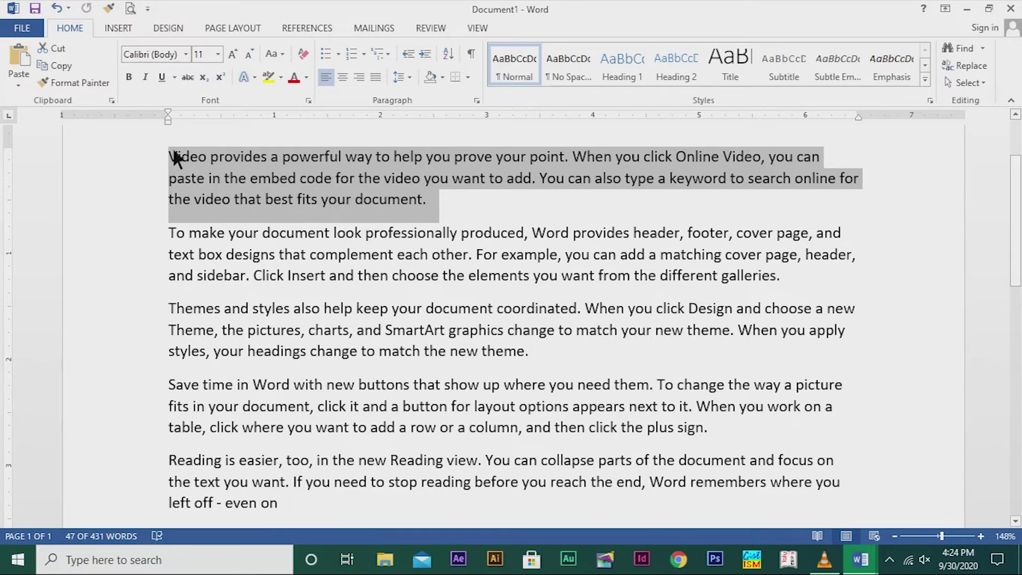
left_click(186, 54)
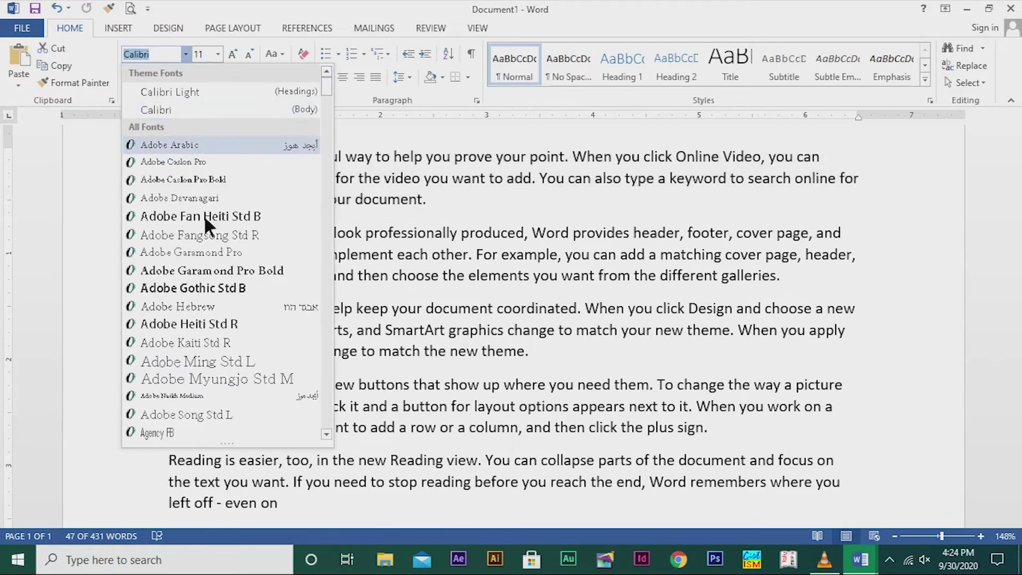
scroll(197, 213, "down", 15)
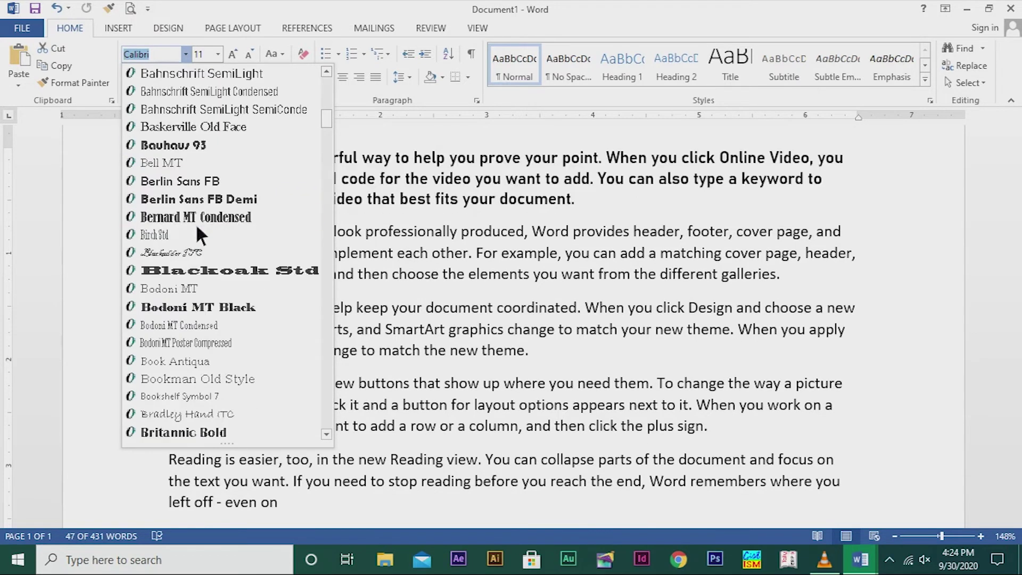
scroll(198, 235, "down", 4)
scroll(199, 234, "up", 8)
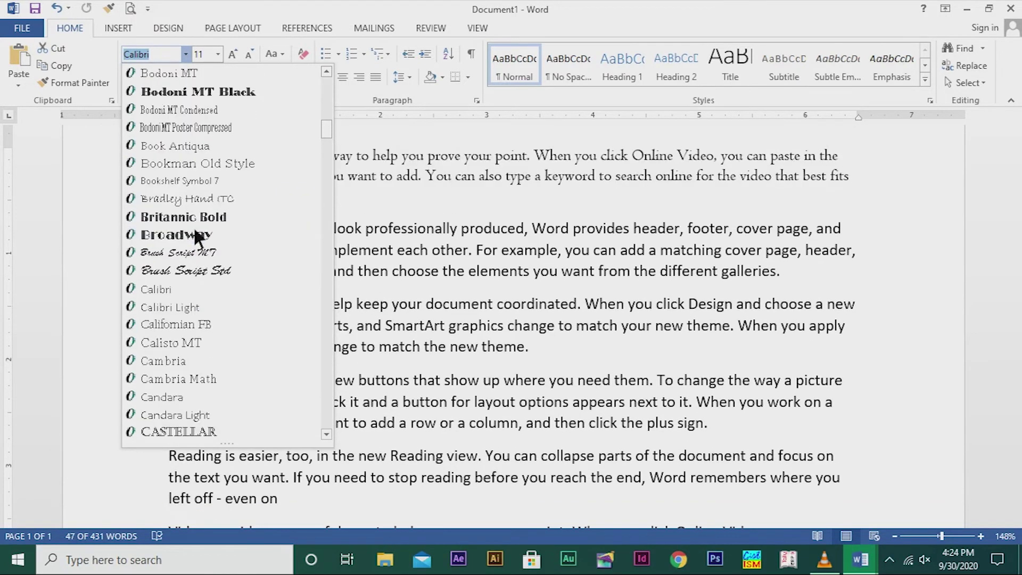
scroll(194, 226, "down", 4)
left_click(193, 228)
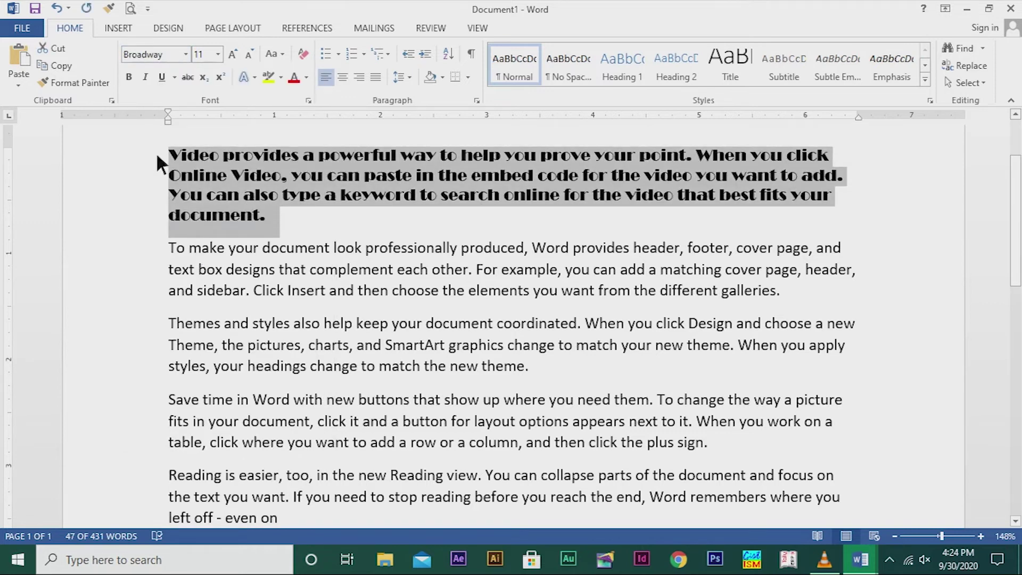
left_click(321, 219)
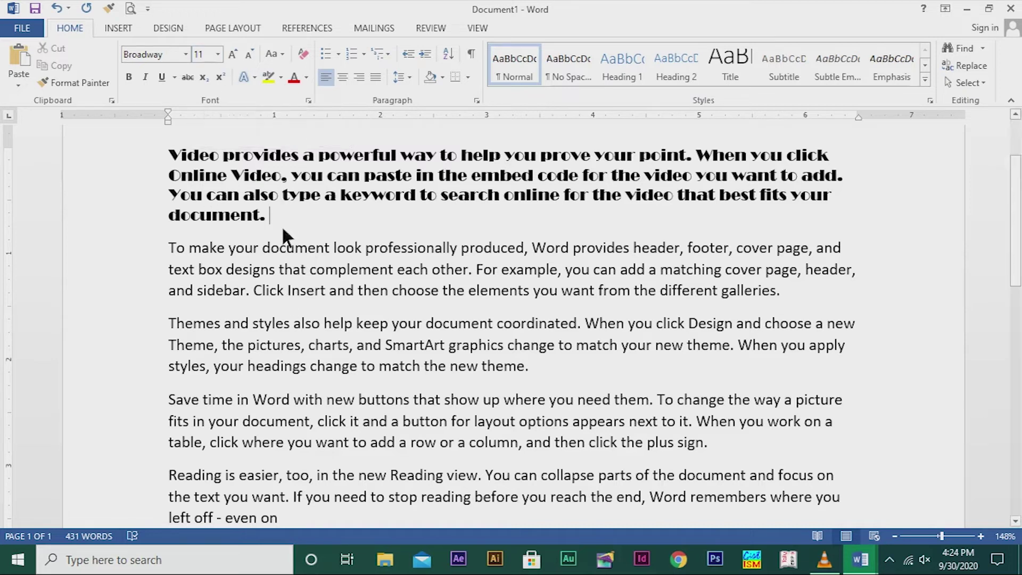
Set the font size of the whole first paragraph to 18 and deselect it.
left_click(221, 53)
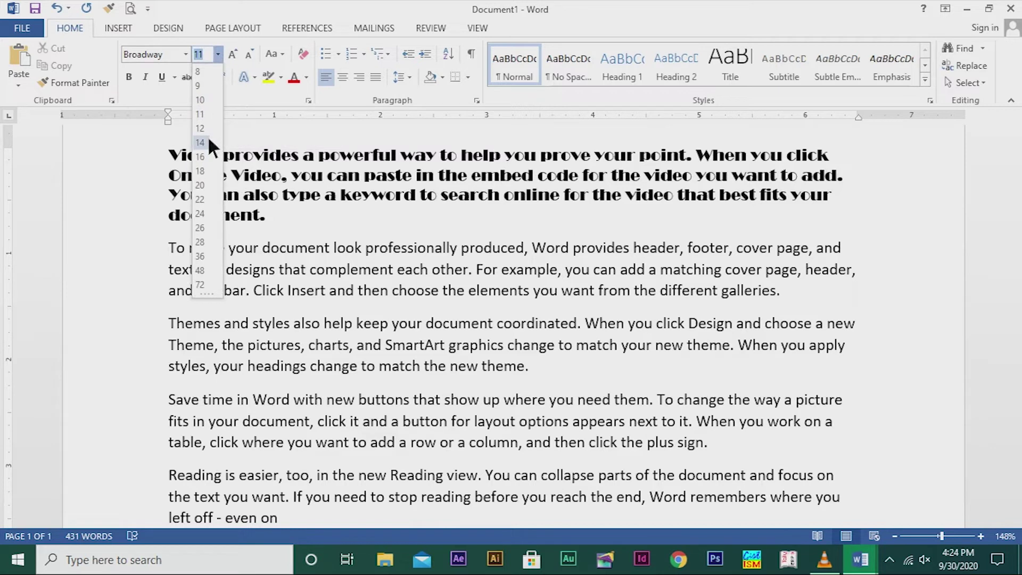
left_click(207, 169)
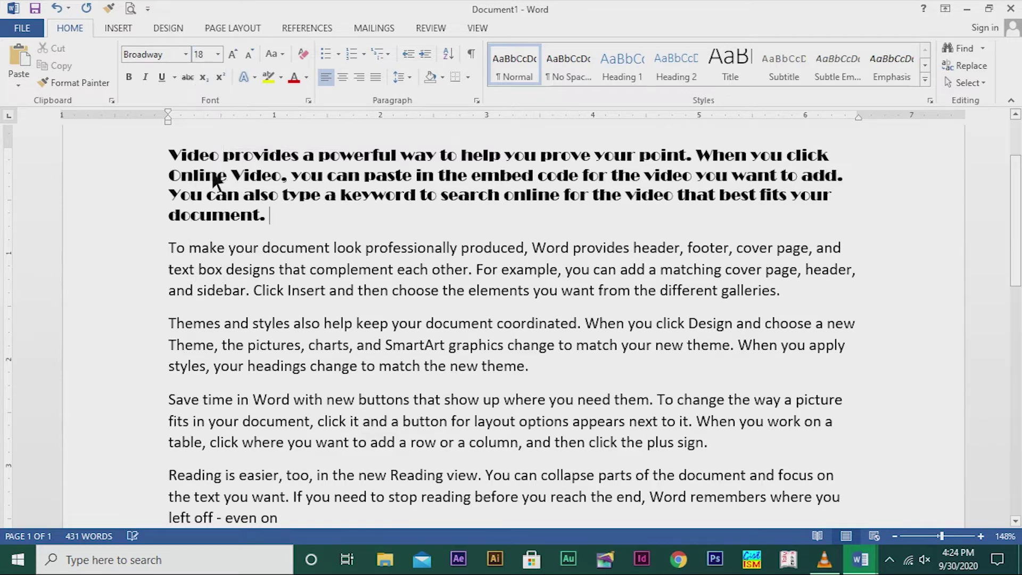
left_click_drag(172, 152, 275, 216)
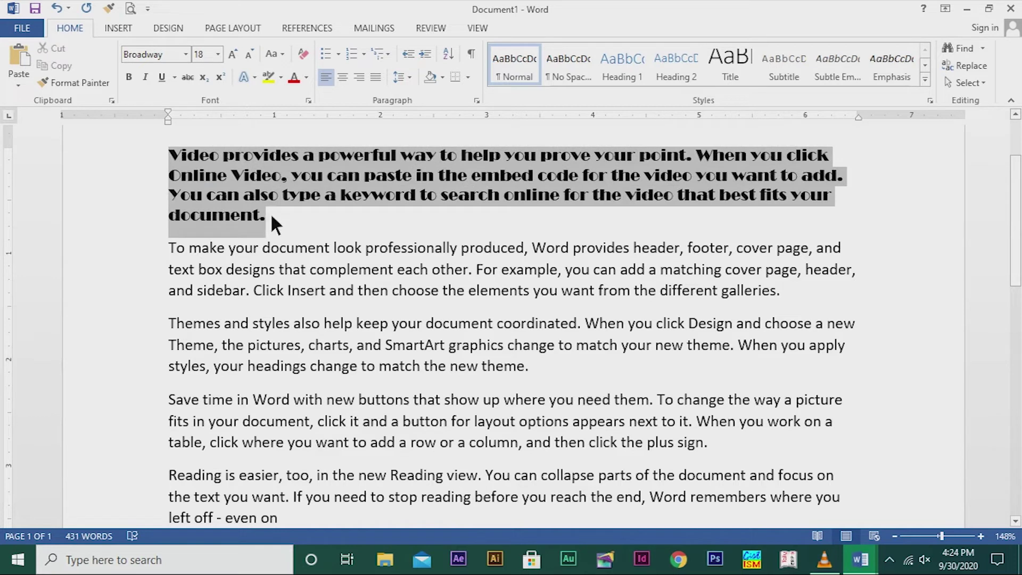
left_click(222, 53)
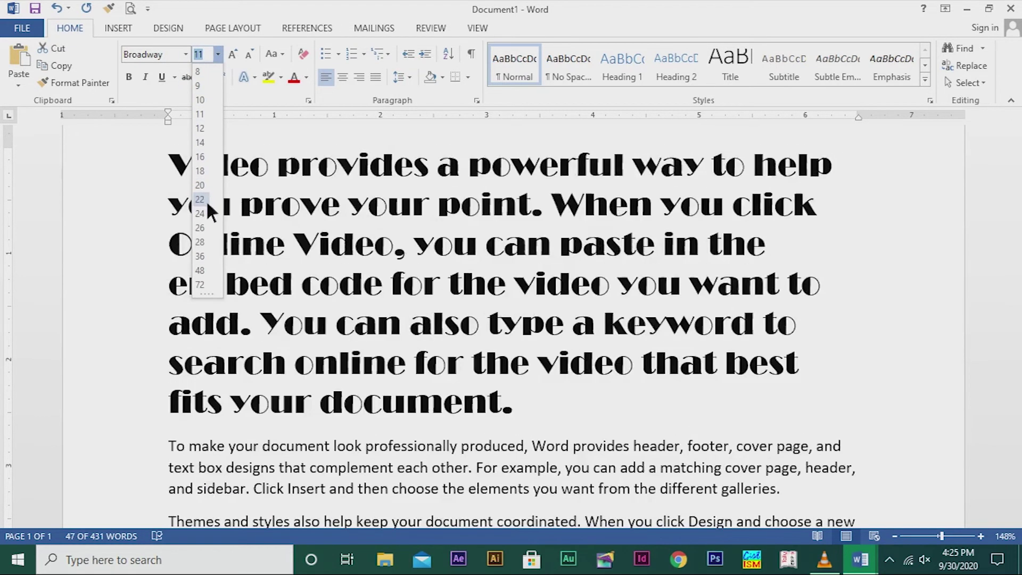
left_click(209, 171)
left_click(585, 327)
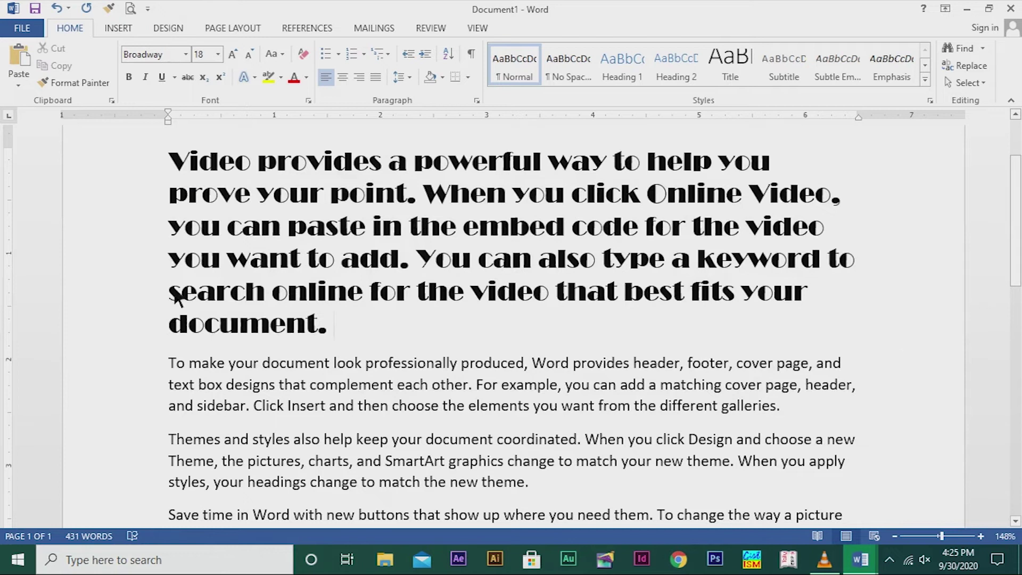
Set the font size of the whole first paragraph to 12.
left_click_drag(170, 150, 346, 338)
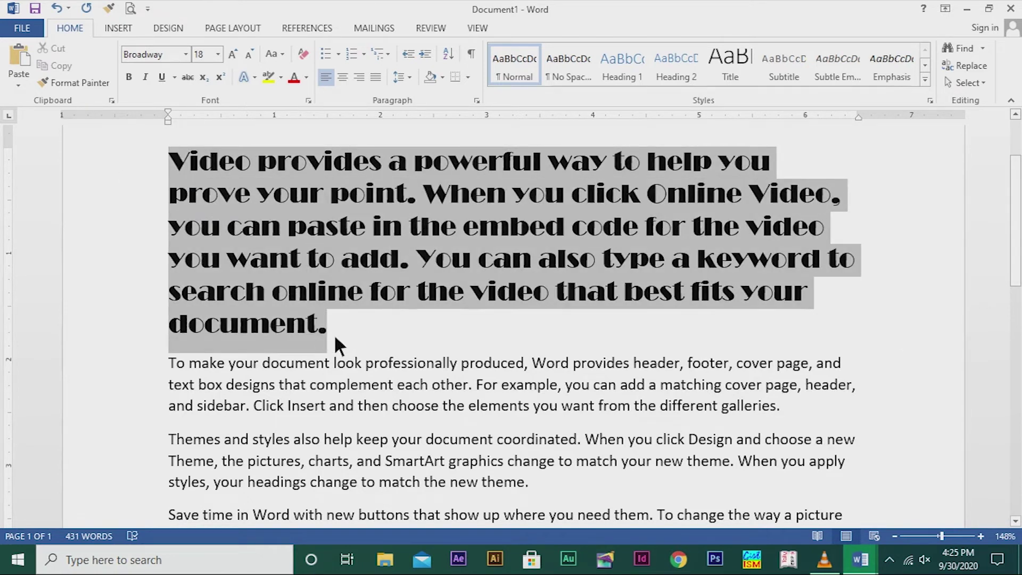
left_click(221, 54)
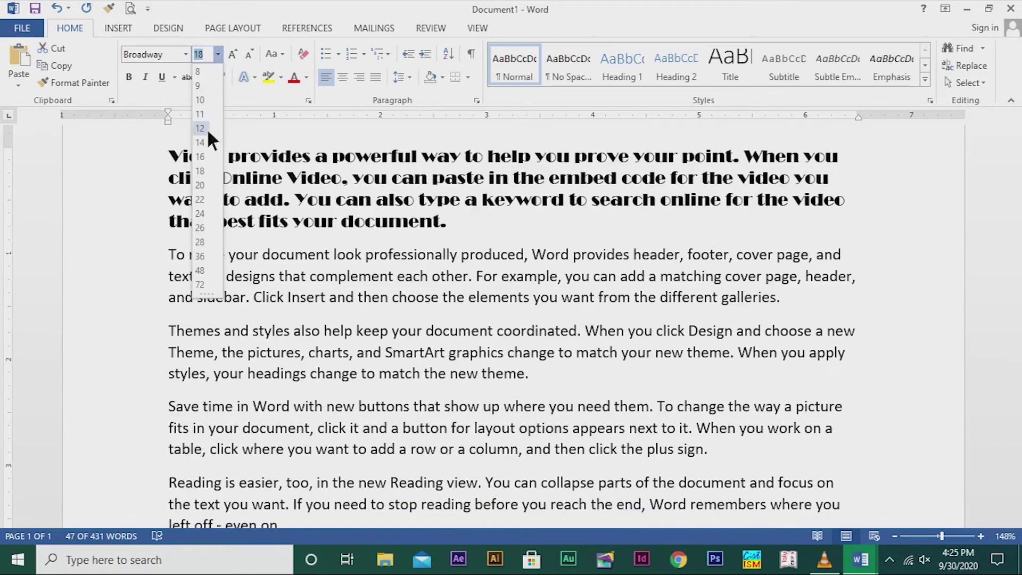
left_click(206, 127)
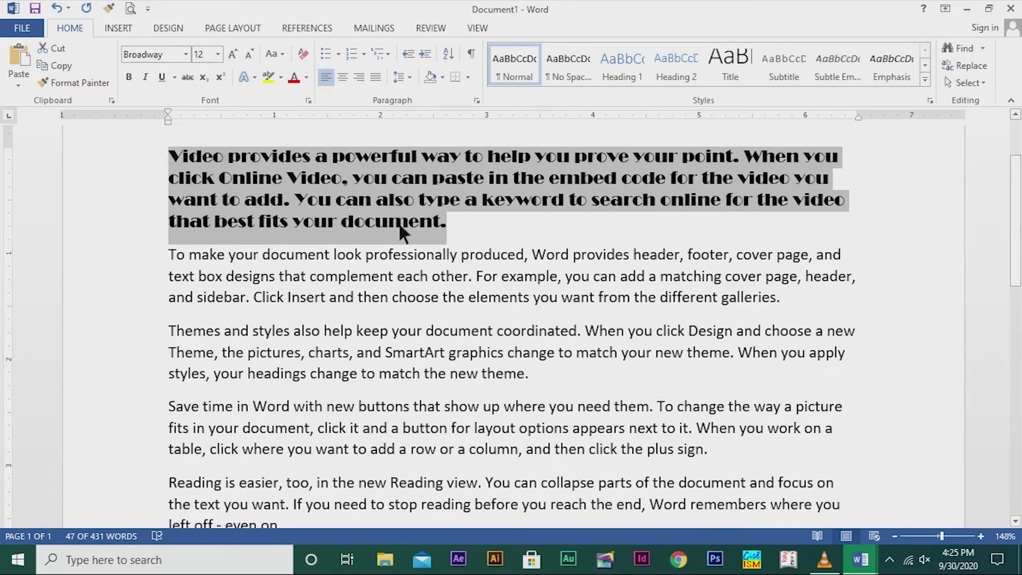
Set the font size of the first paragraph to 14 and deselect it.
left_click(221, 53)
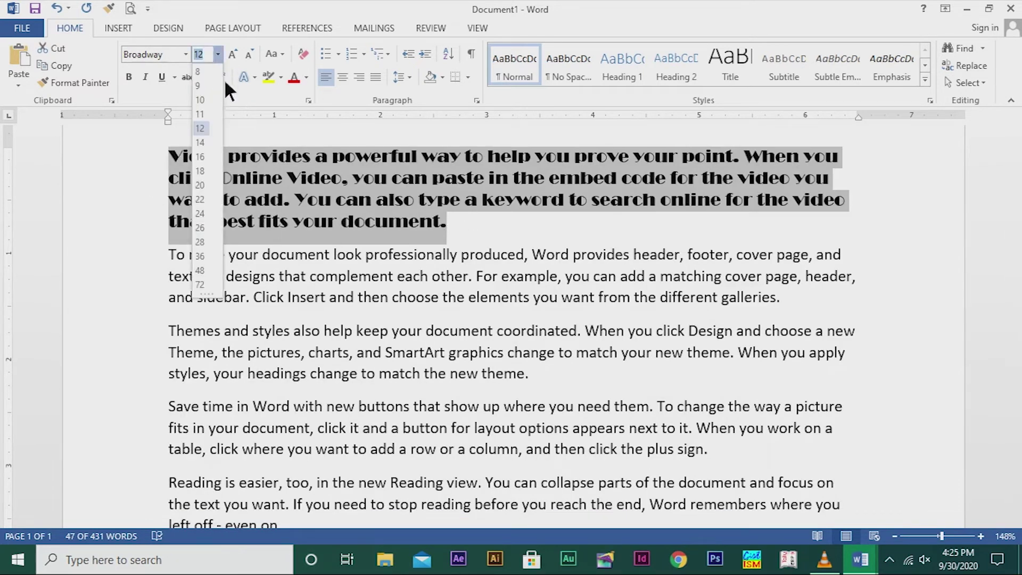
left_click(207, 142)
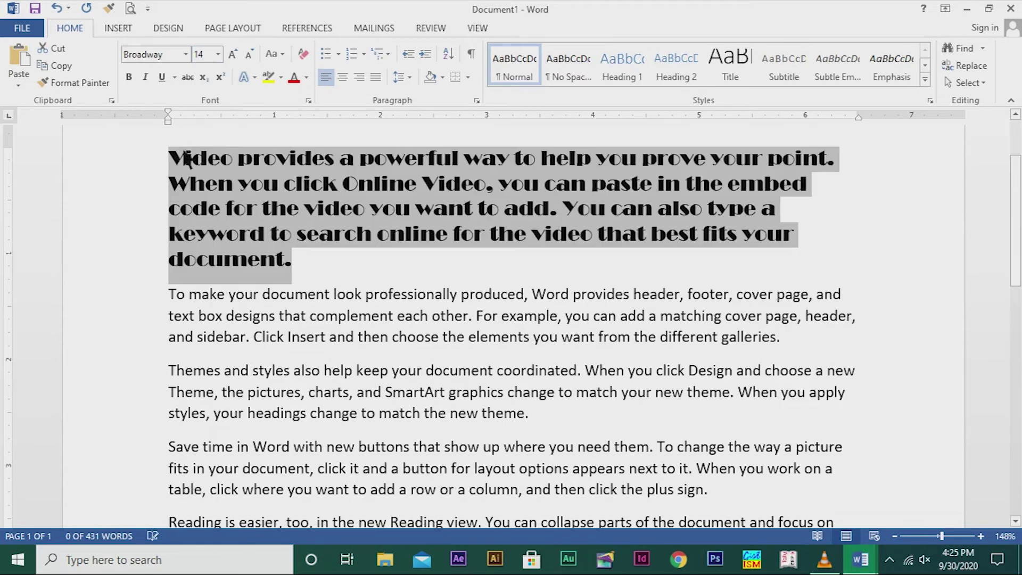
left_click(222, 55)
left_click(438, 260)
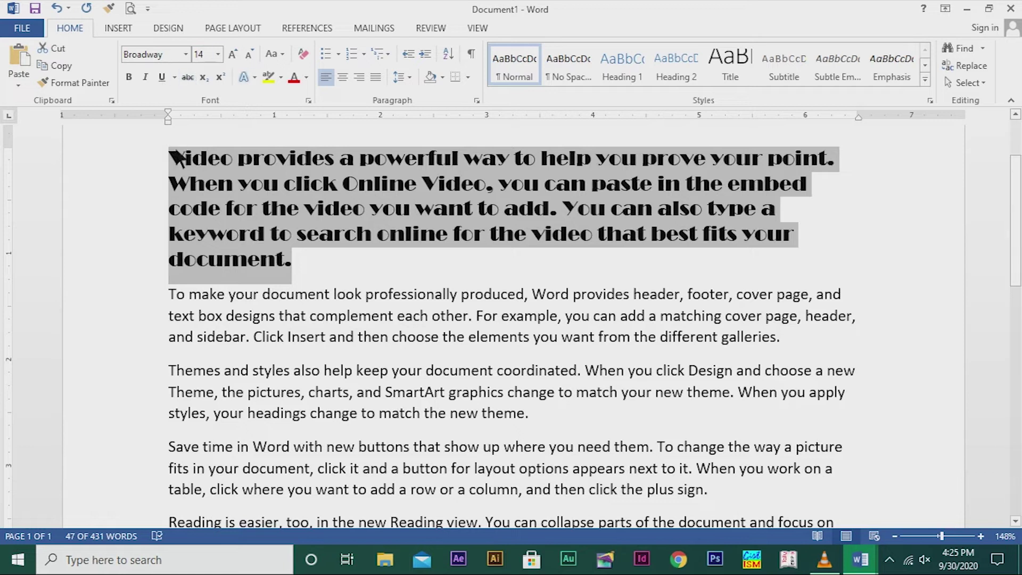
left_click(238, 183)
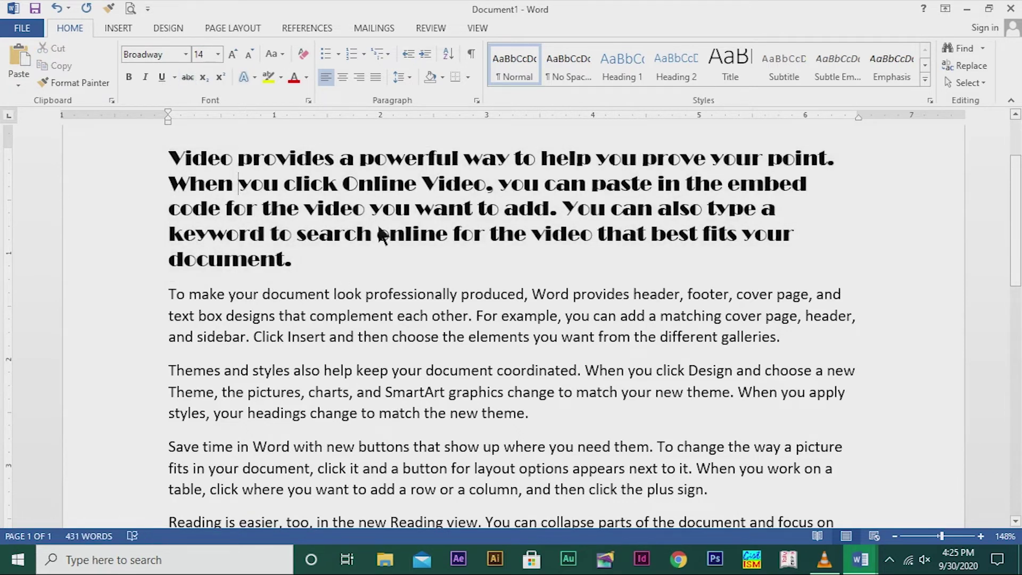
Change the font color of the whole second paragraph, beginning "To make your document look", to light orange and deselect it.
scroll(292, 319, "down", 2)
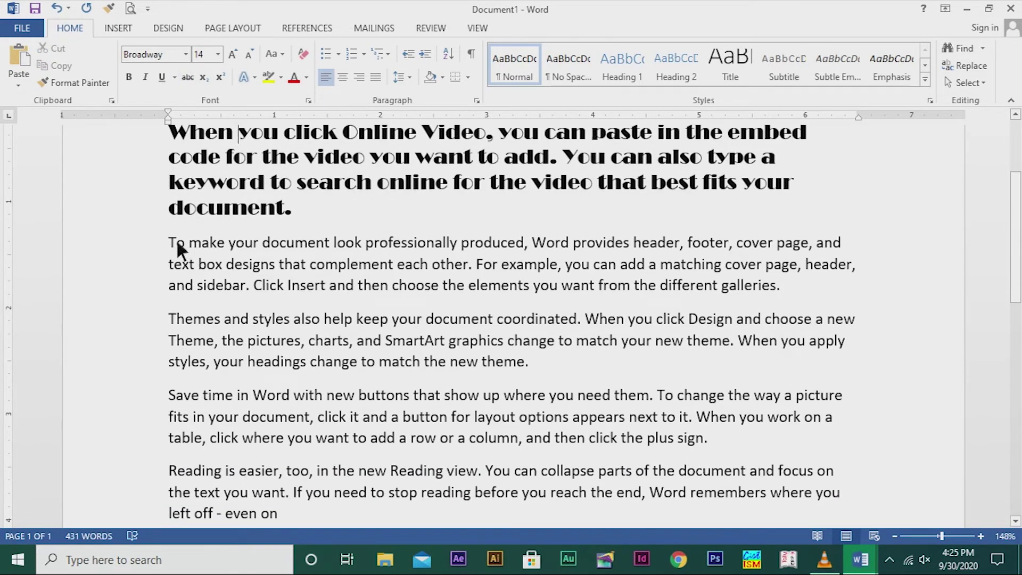
left_click_drag(169, 240, 804, 283)
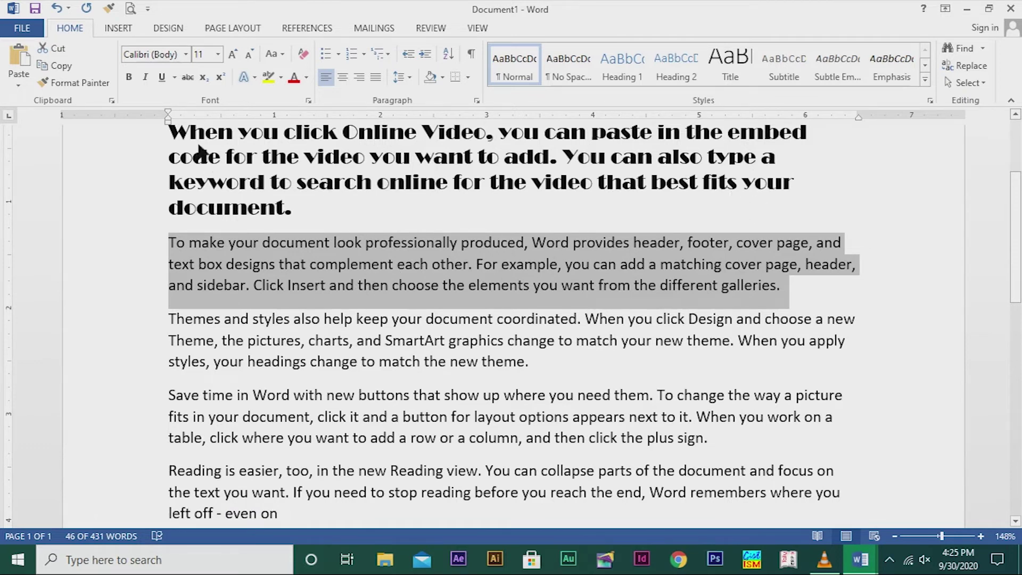
left_click(311, 76)
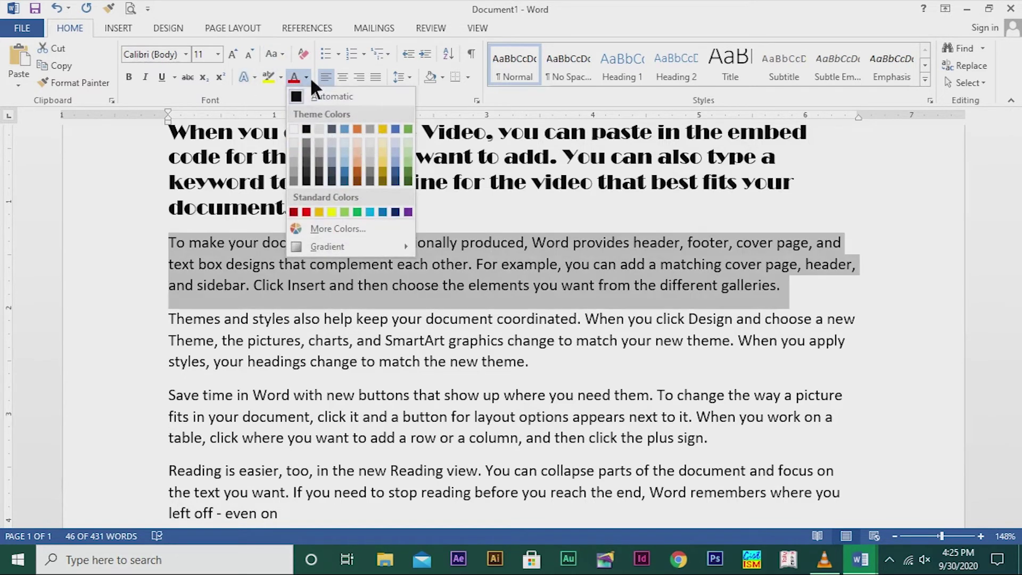
left_click(361, 161)
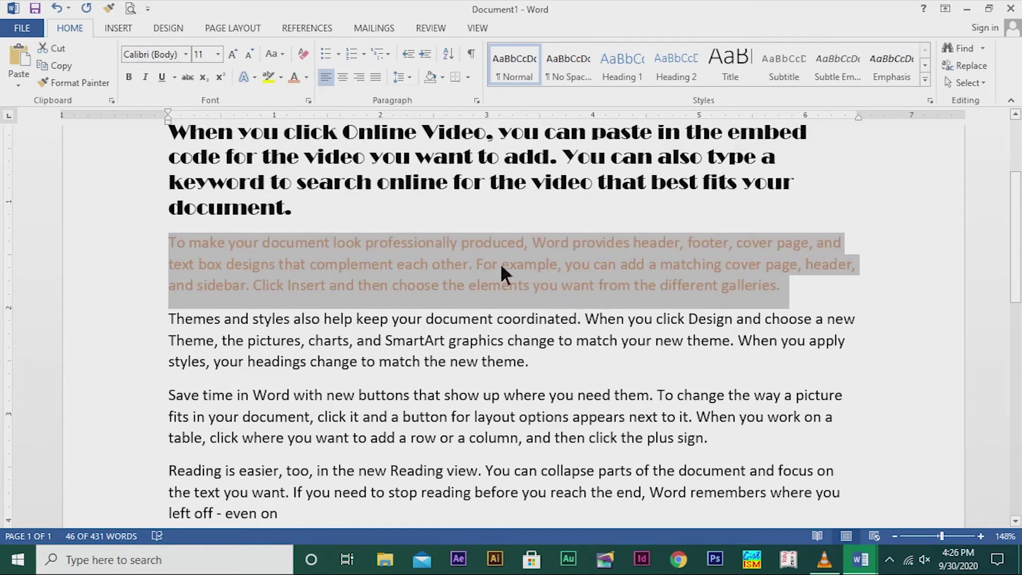
left_click(868, 300)
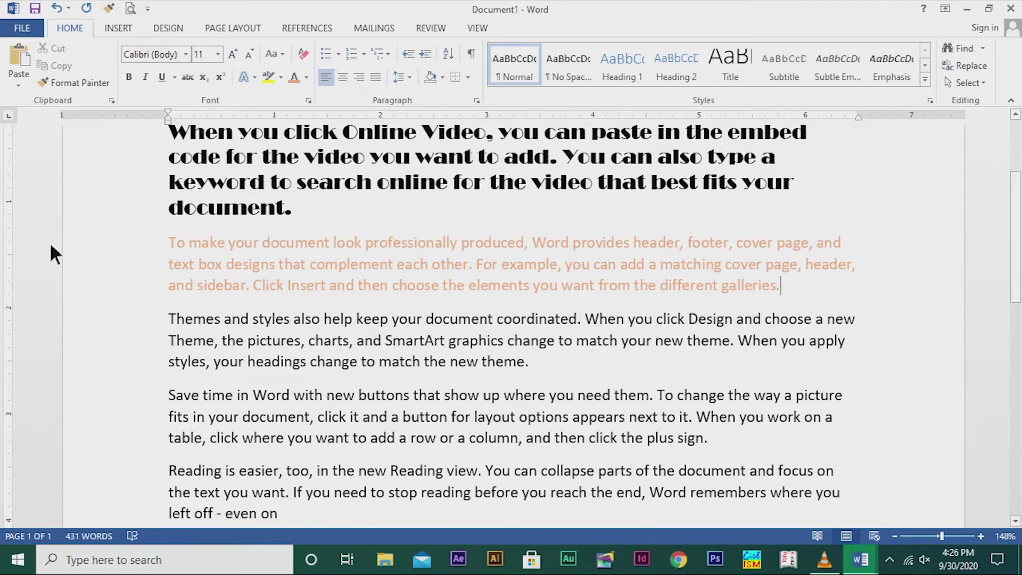
Change the font color of the whole second paragraph to bright magenta from the standard color honeycomb and deselect it.
left_click_drag(168, 240, 767, 285)
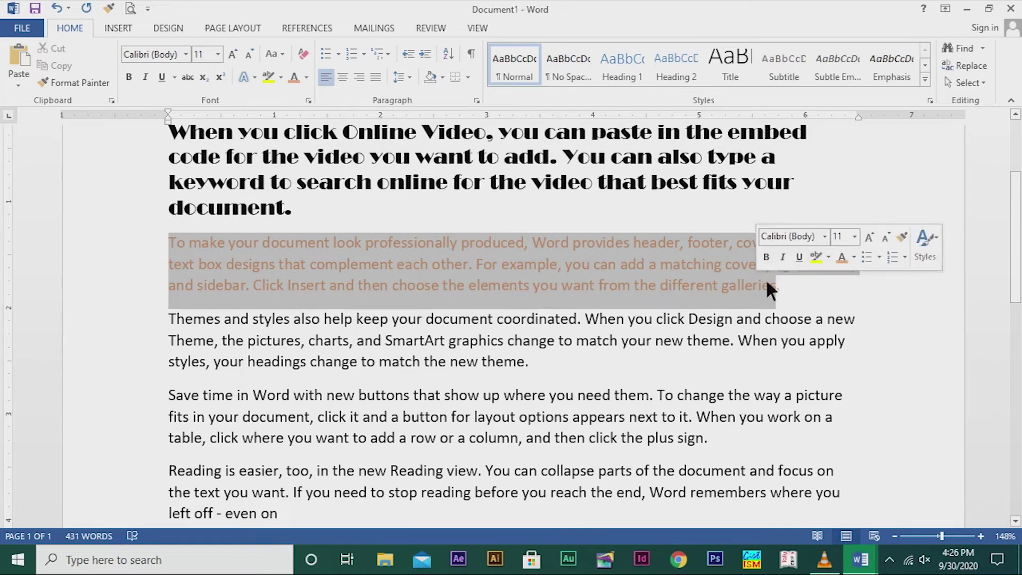
left_click(307, 78)
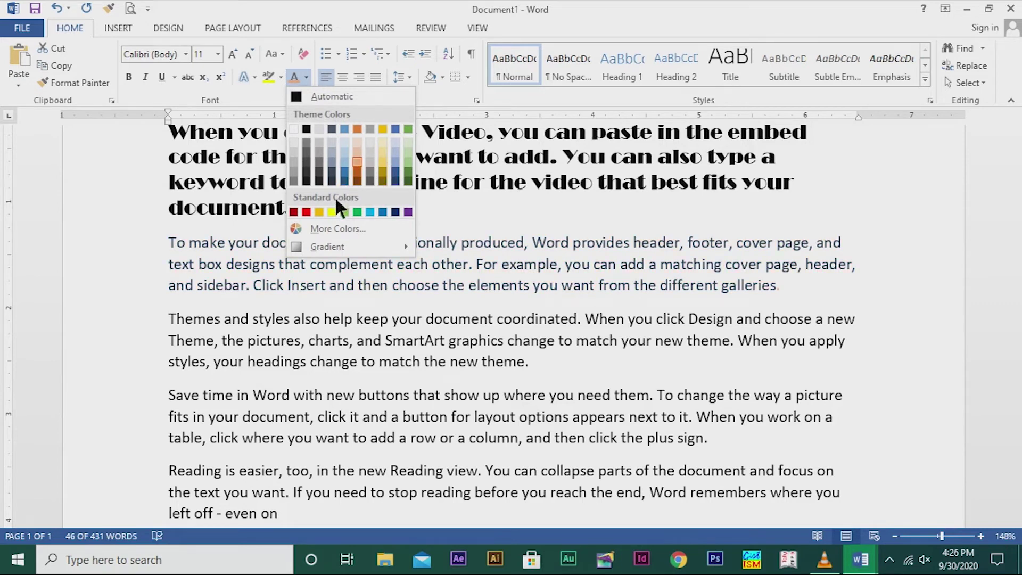
left_click(329, 229)
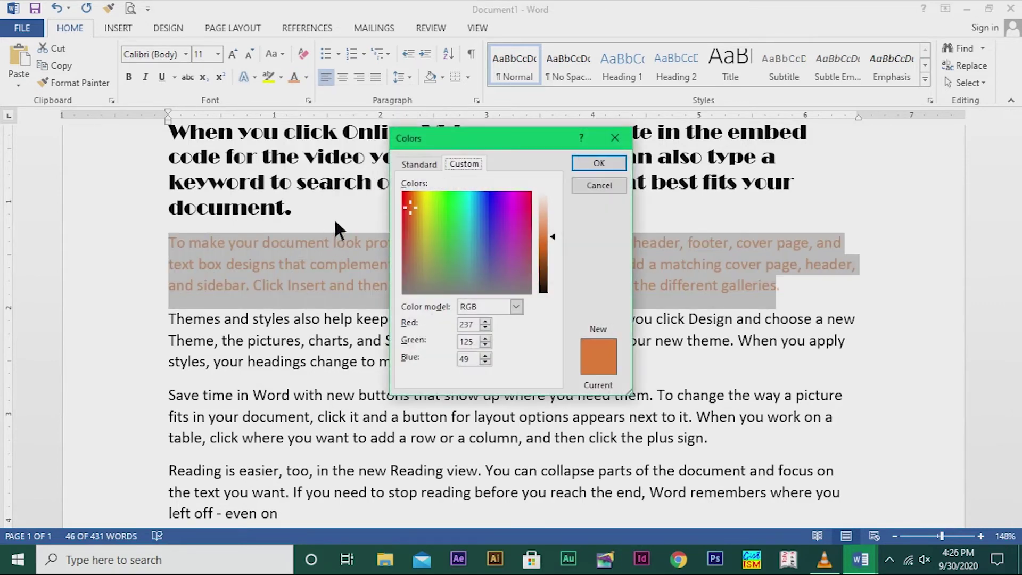
left_click(412, 170)
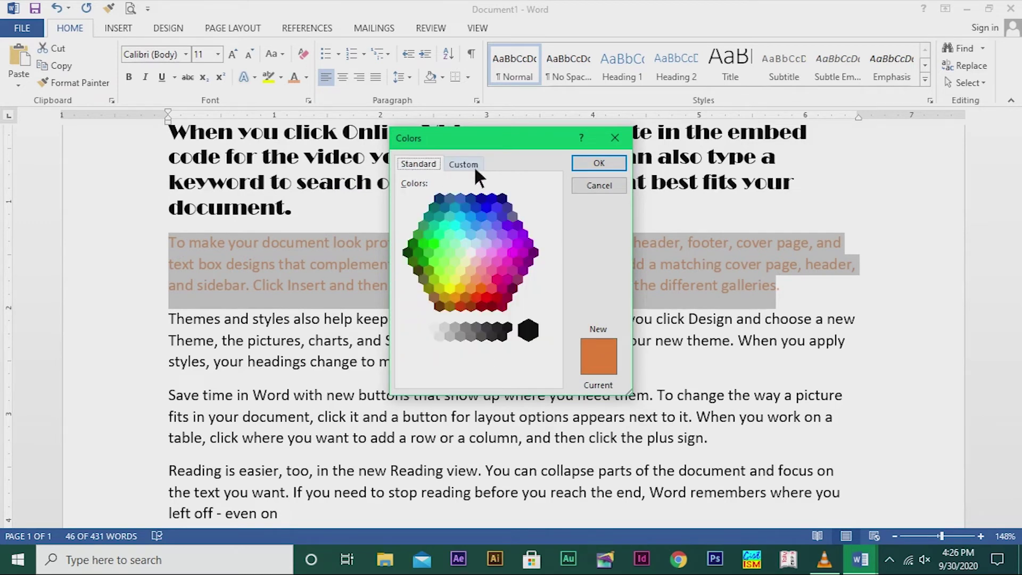
left_click(473, 166)
left_click(419, 163)
left_click(512, 252)
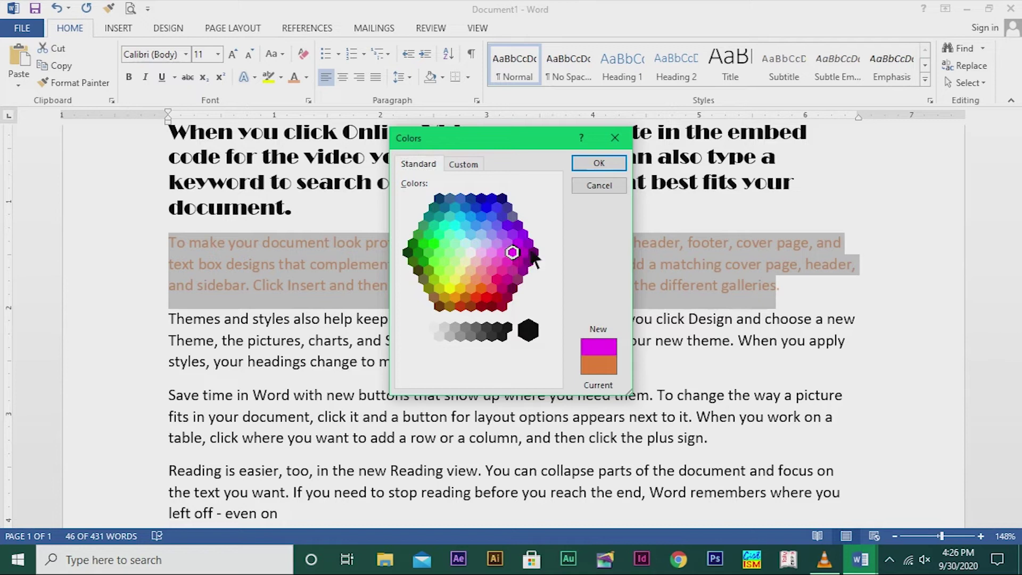
left_click(596, 158)
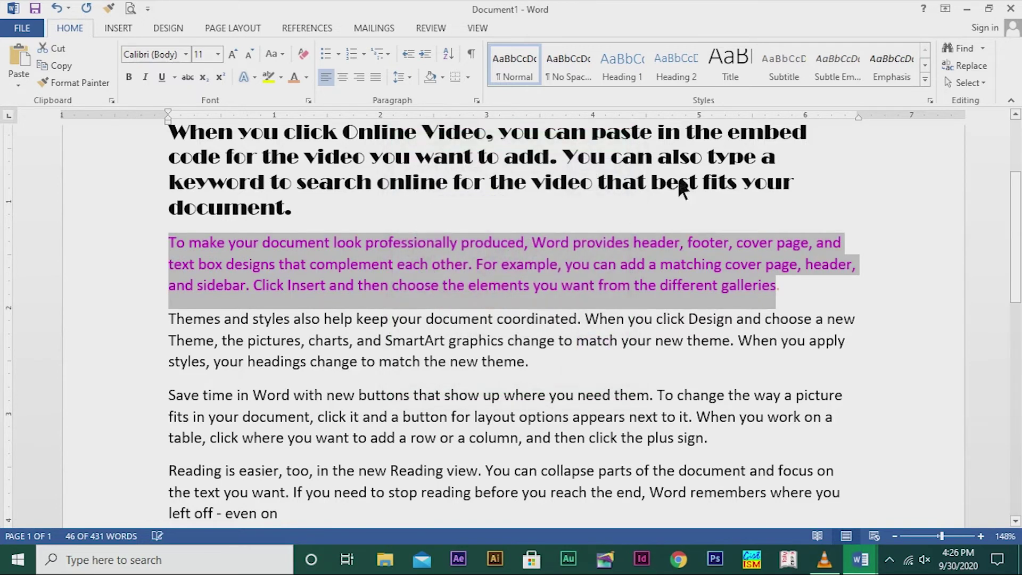
left_click(788, 289)
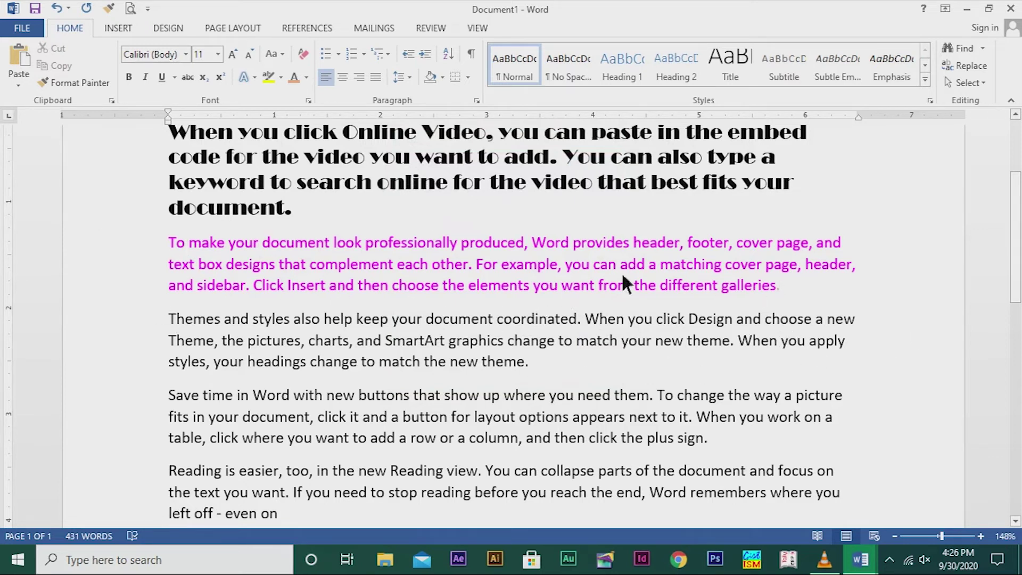
Apply the black text effect with a blue shadow to the third paragraph, beginning "Themes and styles", and deselect it.
scroll(370, 372, "down", 1)
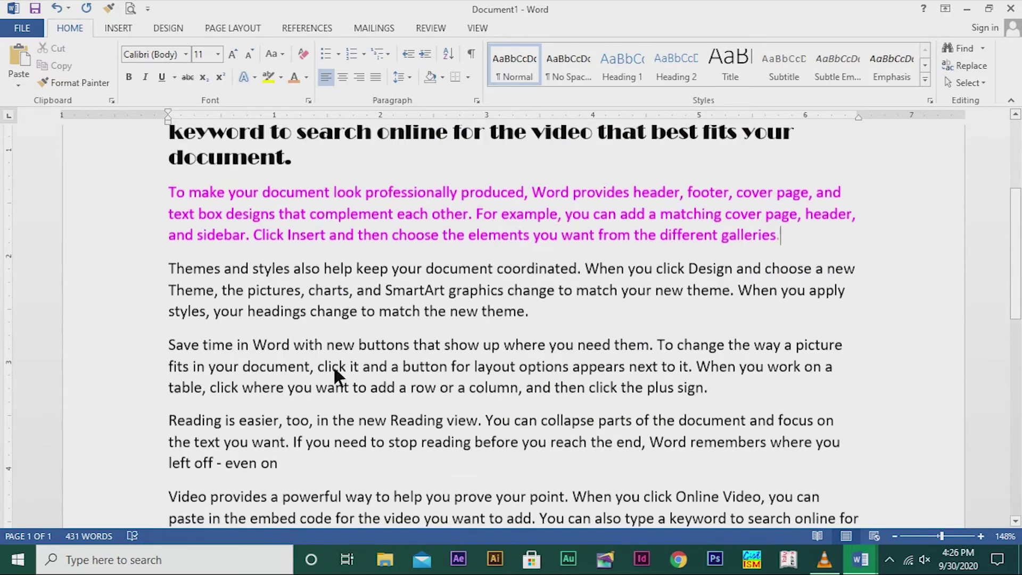
left_click_drag(169, 262, 534, 312)
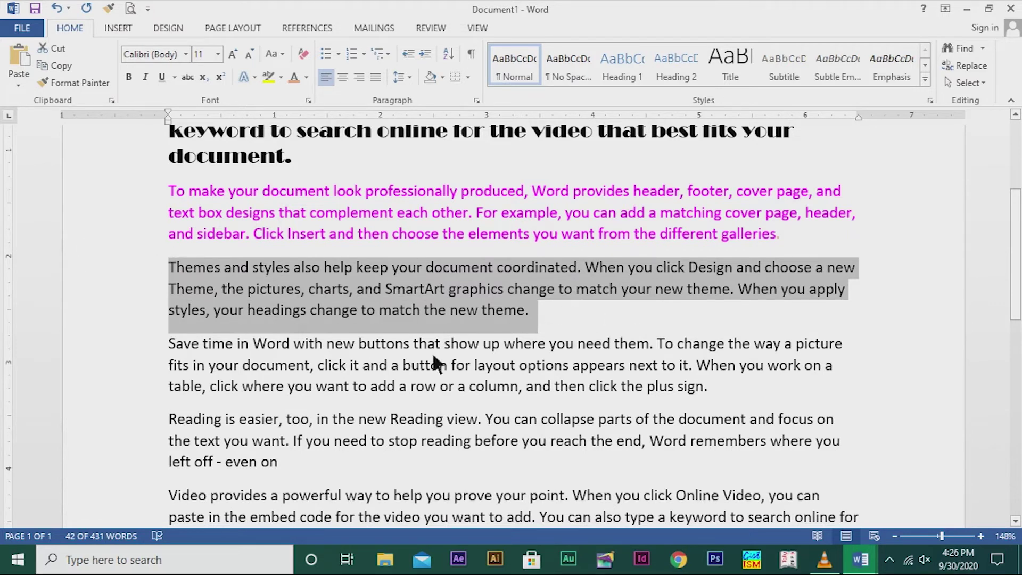
left_click(259, 77)
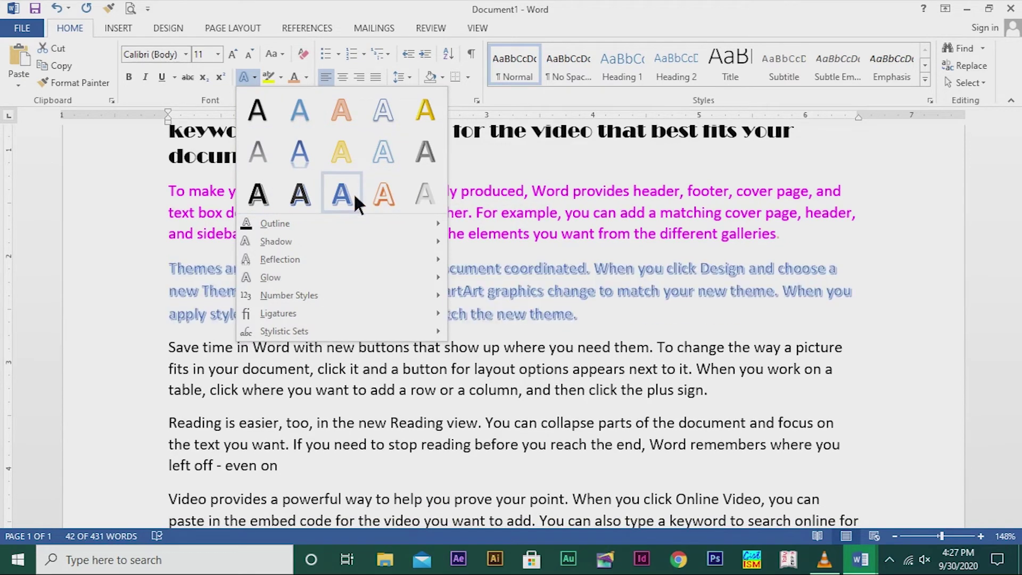
left_click(311, 198)
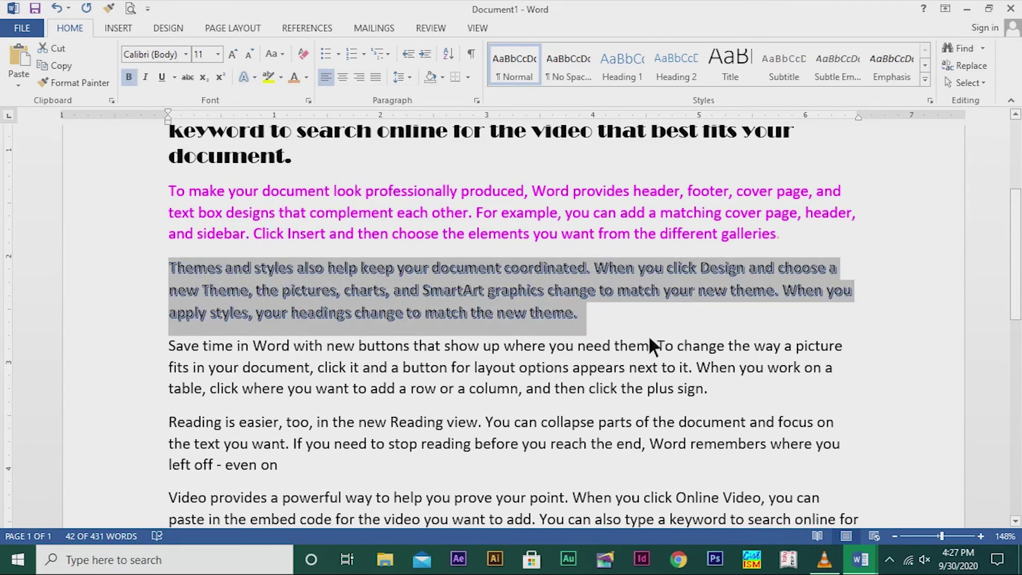
left_click(641, 311)
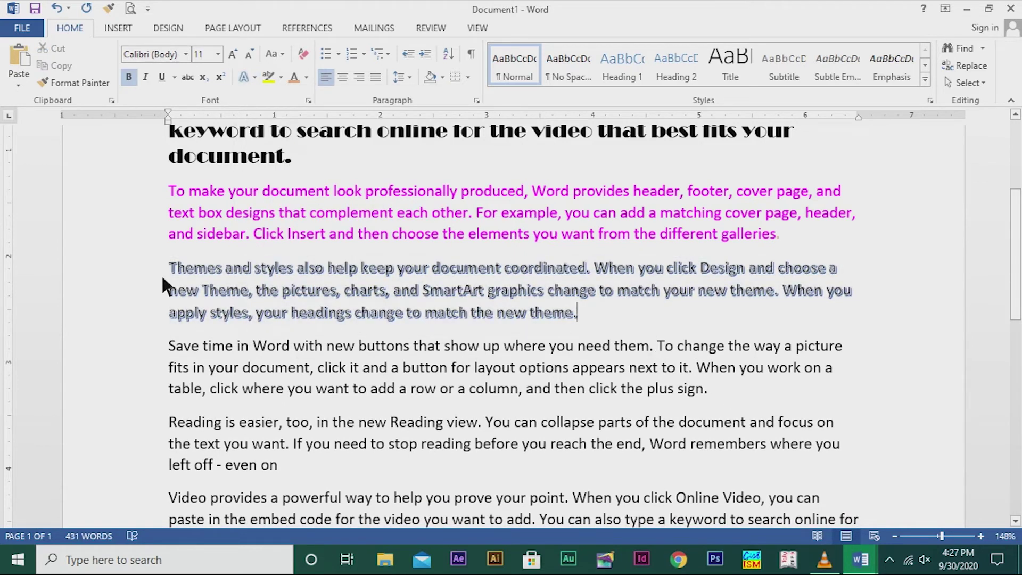
Set the font color of the whole third paragraph, beginning "Themes and styles", to standard red and deselect it.
left_click_drag(169, 268, 578, 314)
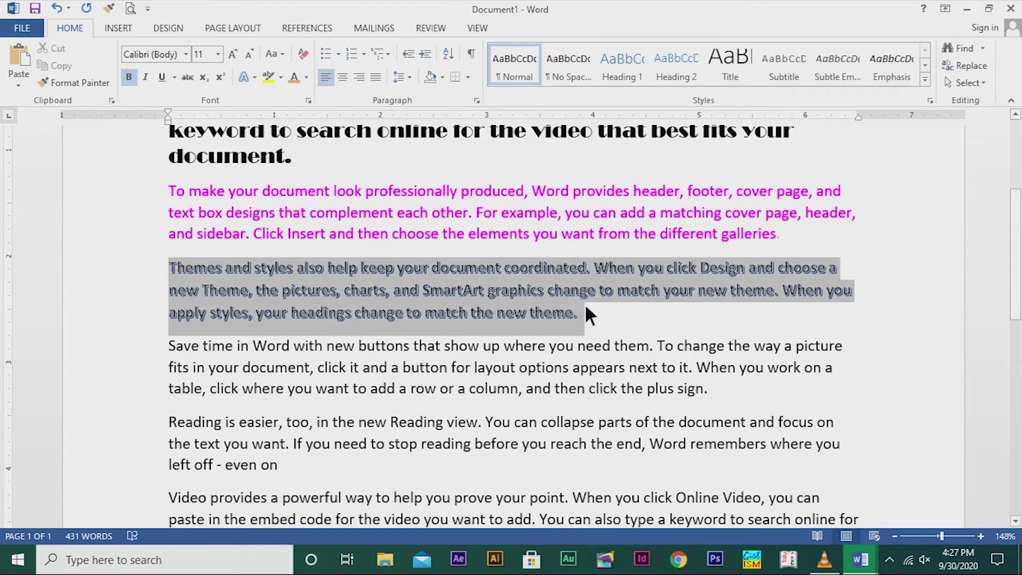
left_click(307, 78)
left_click(307, 212)
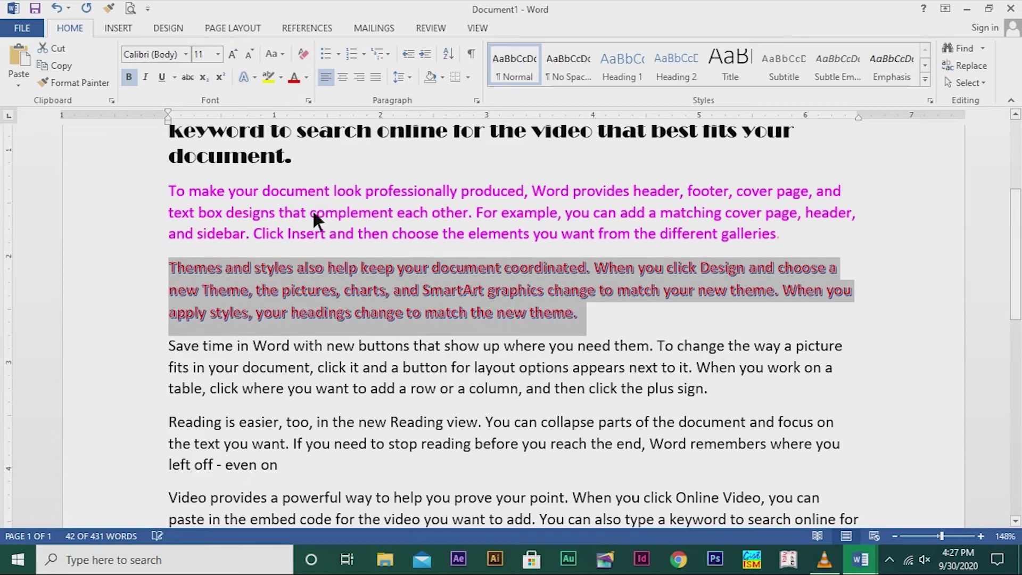
left_click(669, 325)
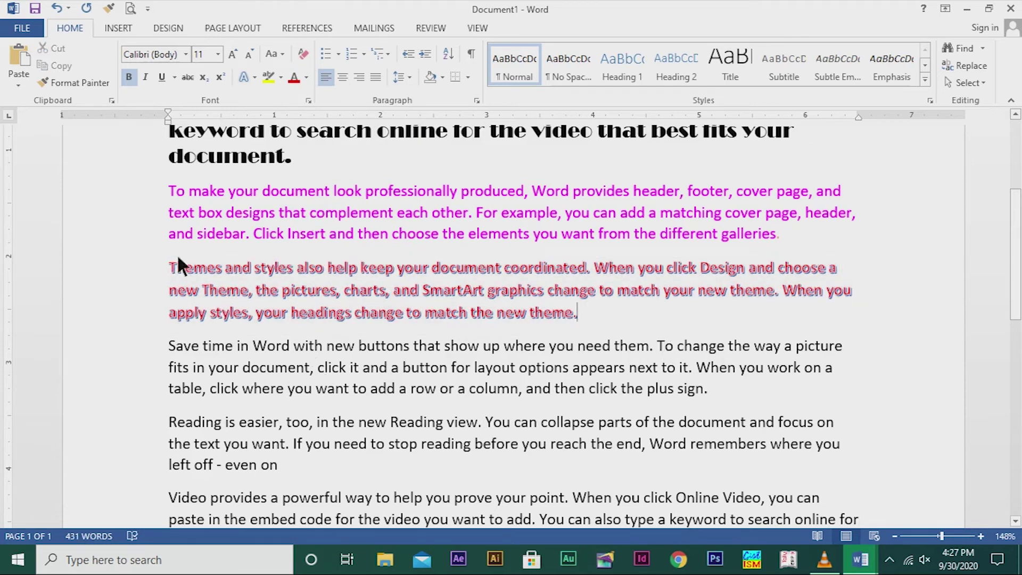
Recolor the third paragraph from "Themes and styles" through "SmartArt graphics change to" medium blue, picked from the additional standard colors.
left_click_drag(170, 268, 632, 299)
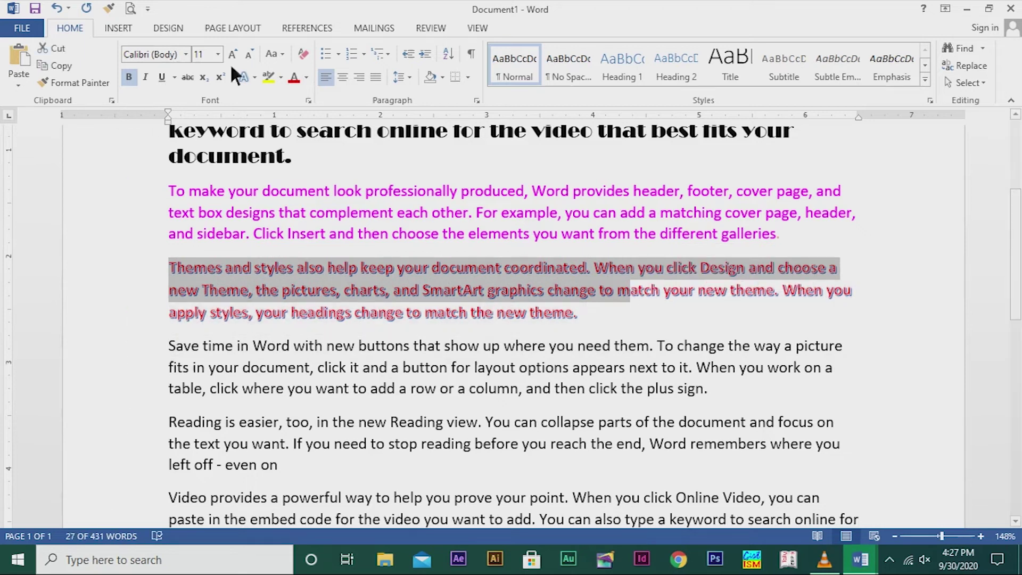
left_click(307, 77)
left_click(315, 259)
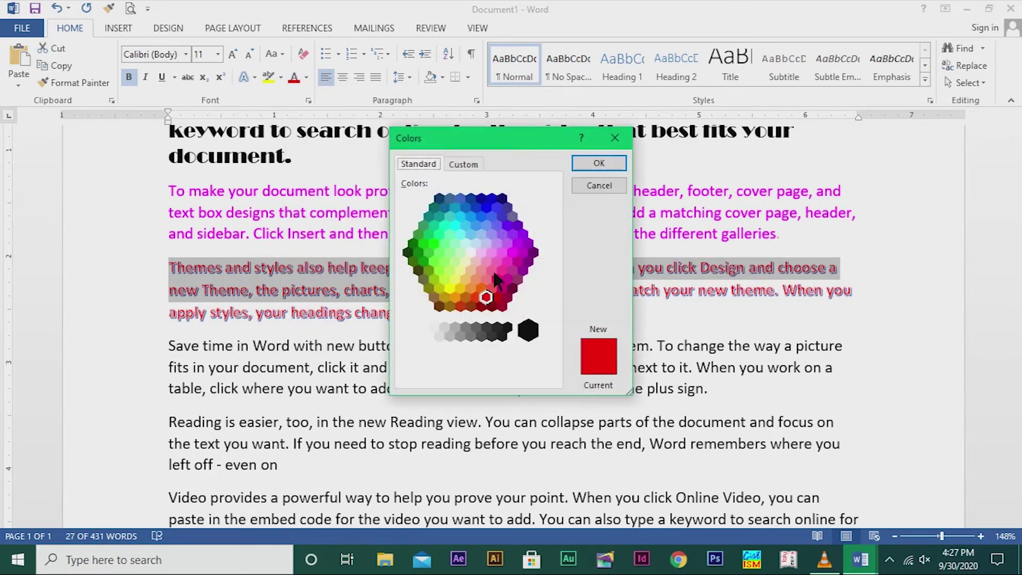
left_click(494, 217)
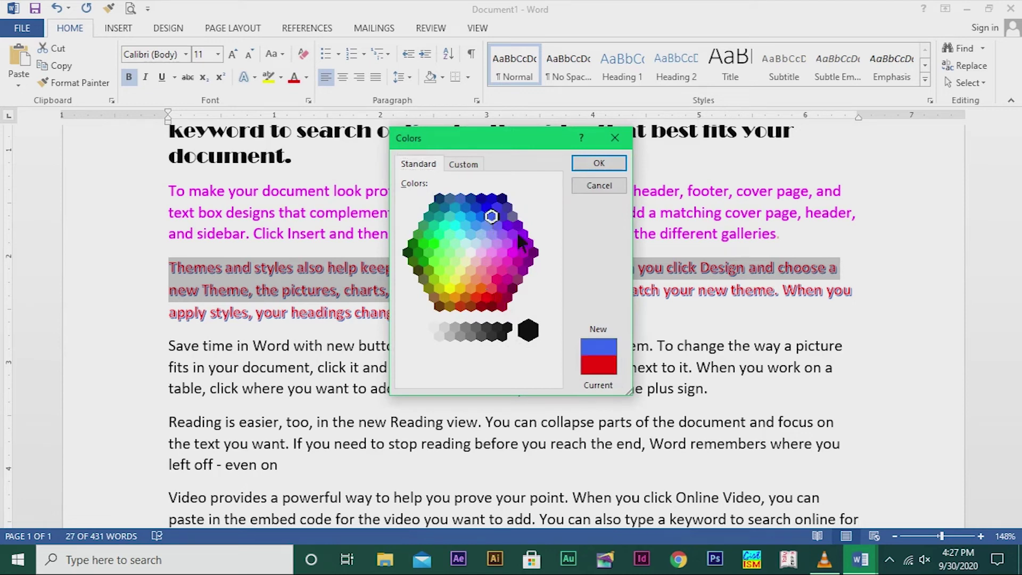
left_click(610, 165)
left_click(628, 317)
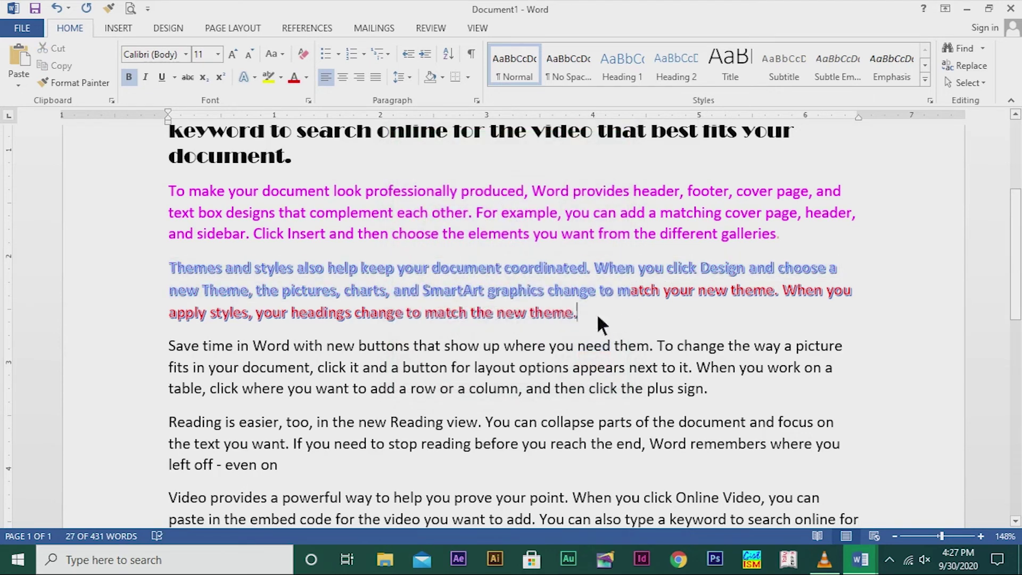
Change the font color of the entire third paragraph to standard purple and deselect it.
left_click_drag(170, 266, 580, 312)
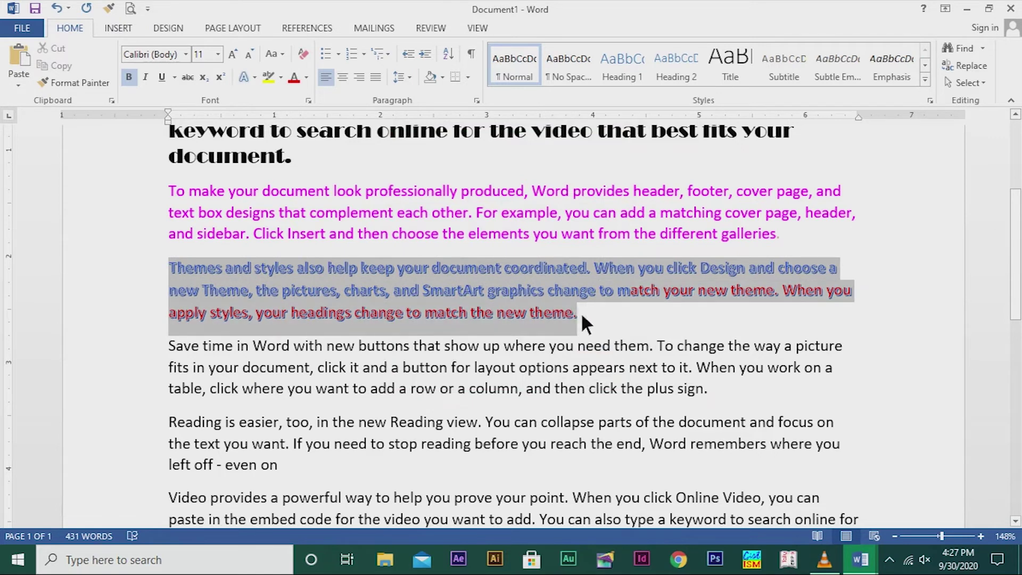
left_click(307, 78)
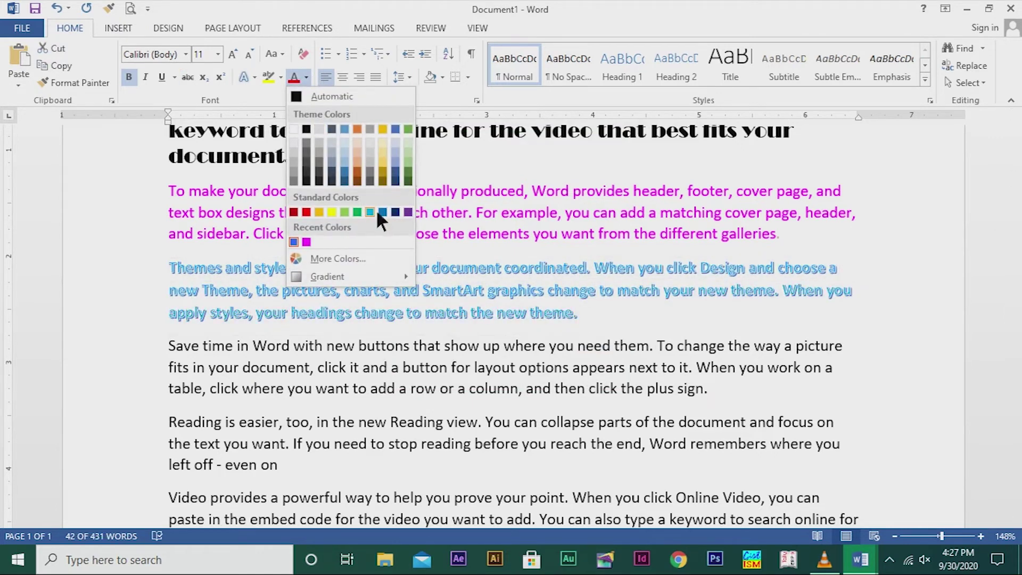
left_click(410, 211)
left_click(711, 314)
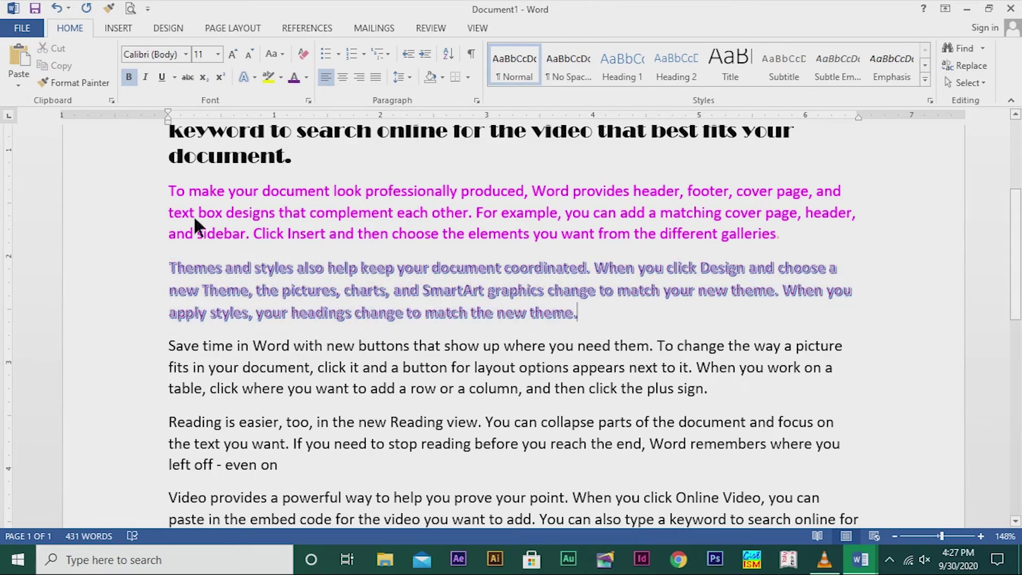
Highlight the whole fourth paragraph, beginning "Save time in Word", in yellow.
scroll(546, 254, "up", 3)
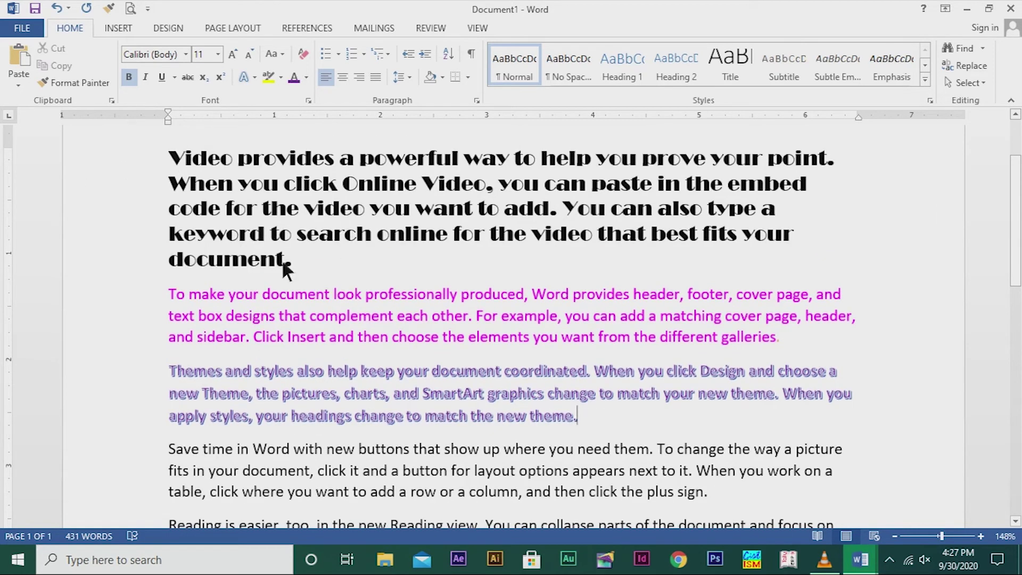
scroll(430, 238, "down", 3)
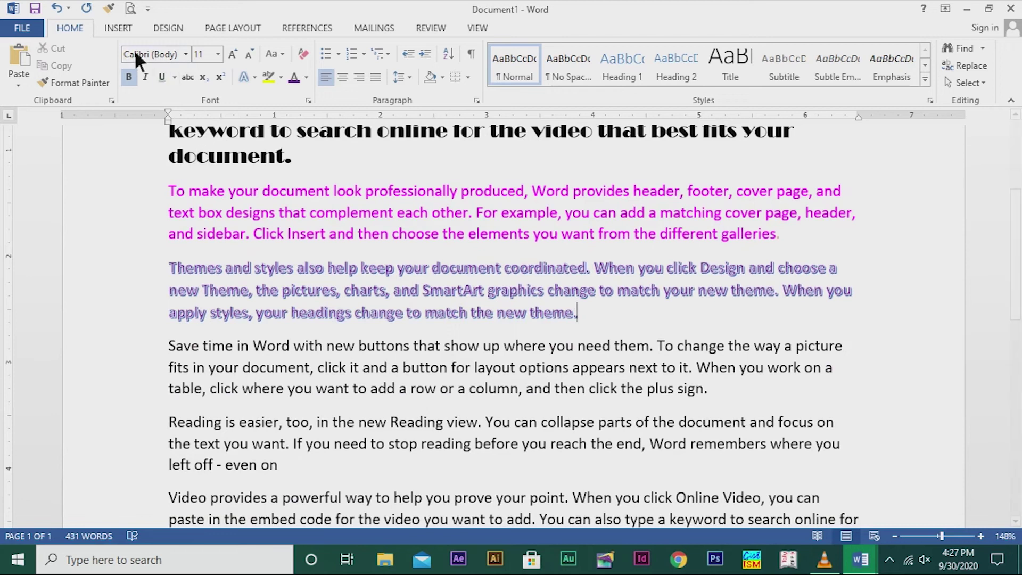
scroll(302, 261, "down", 2)
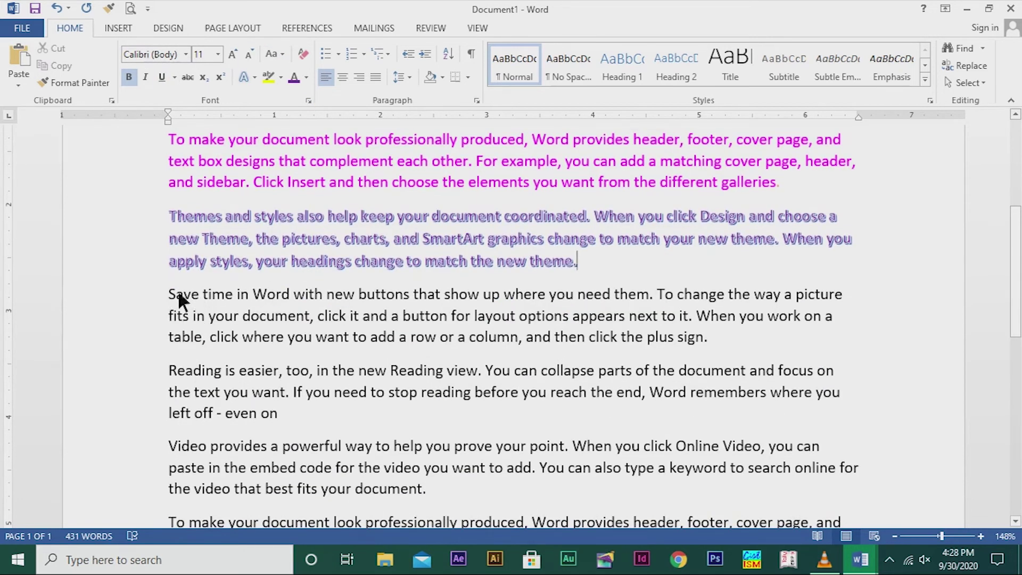
scroll(181, 319, "down", 2)
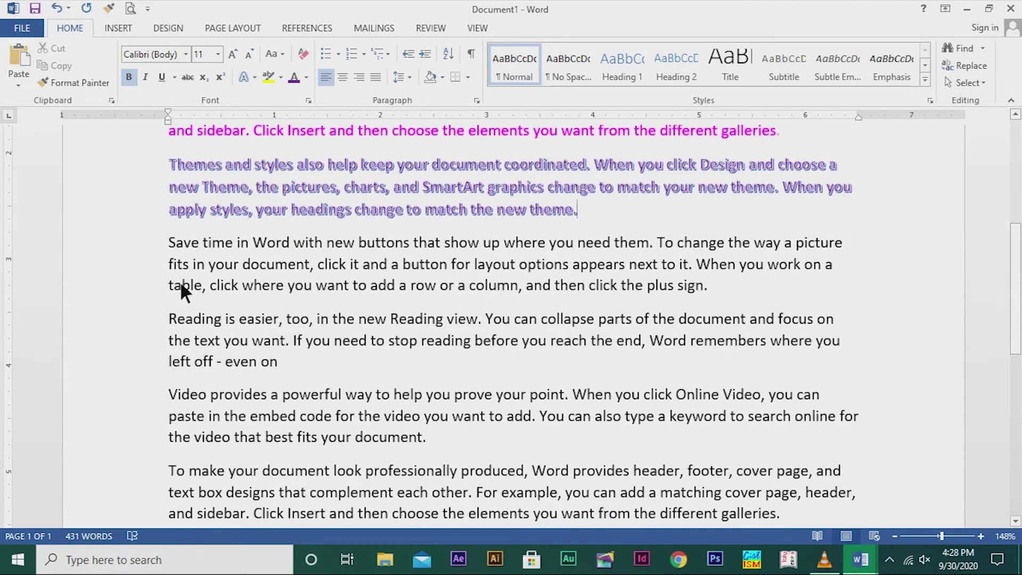
double_click(173, 238)
left_click_drag(234, 253, 714, 288)
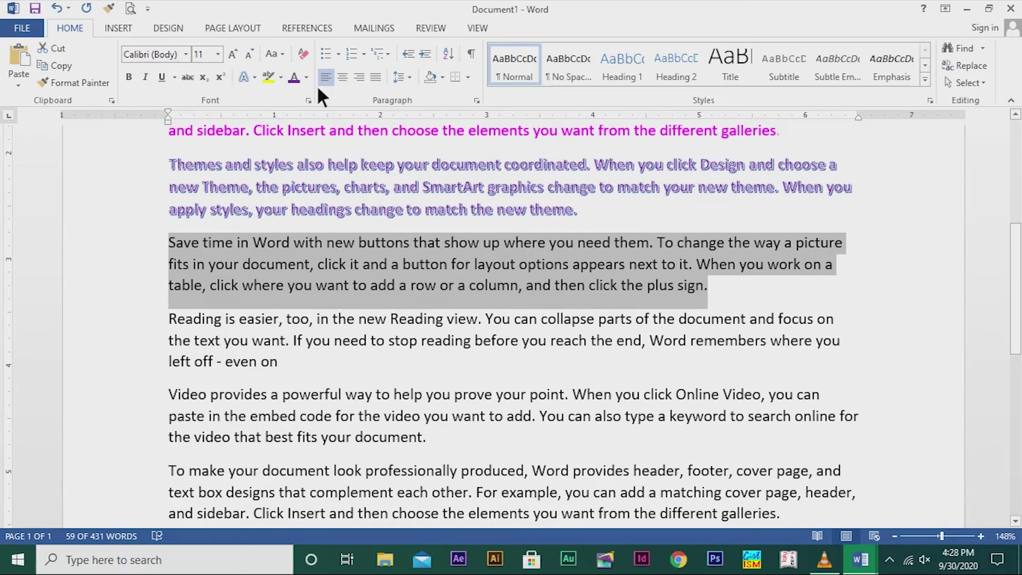
left_click(281, 78)
left_click(275, 98)
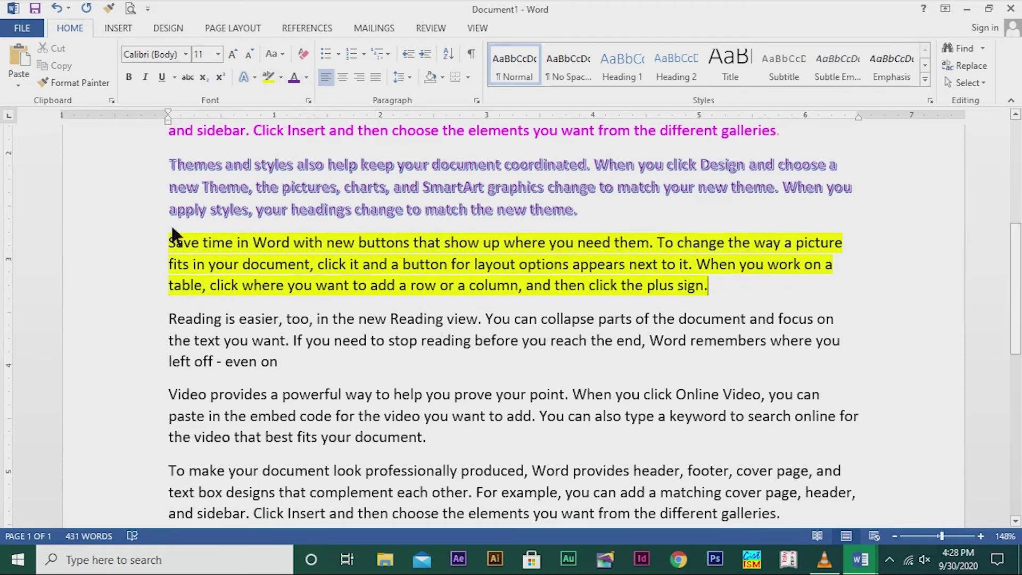
Change the highlight color of the whole fourth paragraph, beginning "Save time in Word", to dark green.
left_click_drag(169, 243, 717, 291)
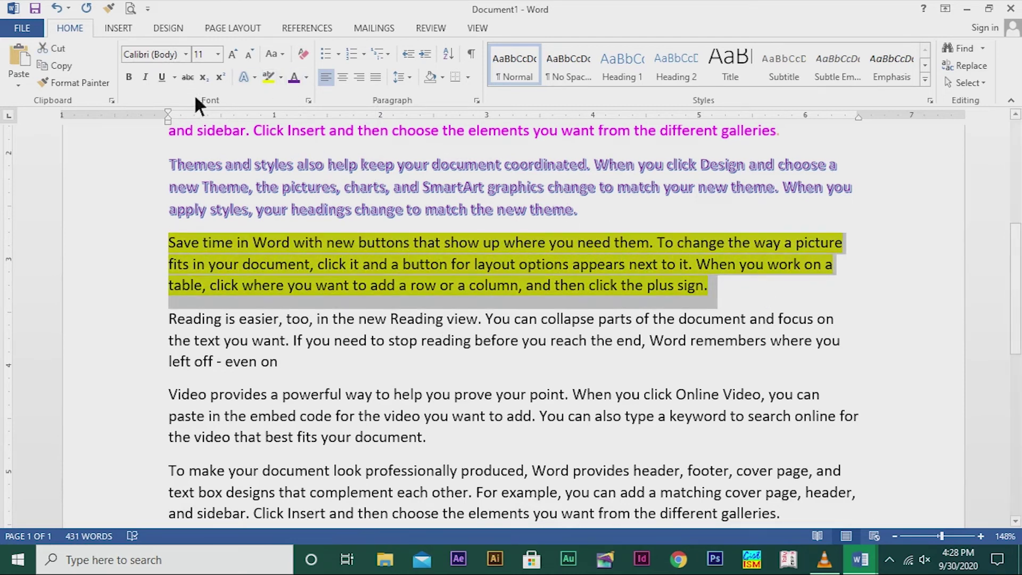
left_click(282, 78)
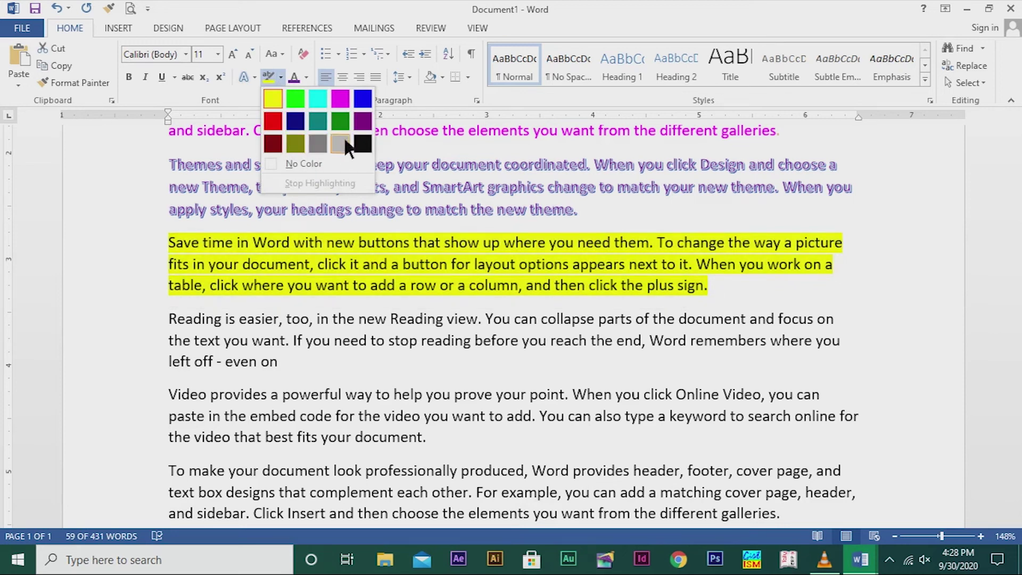
left_click(340, 121)
left_click(356, 256)
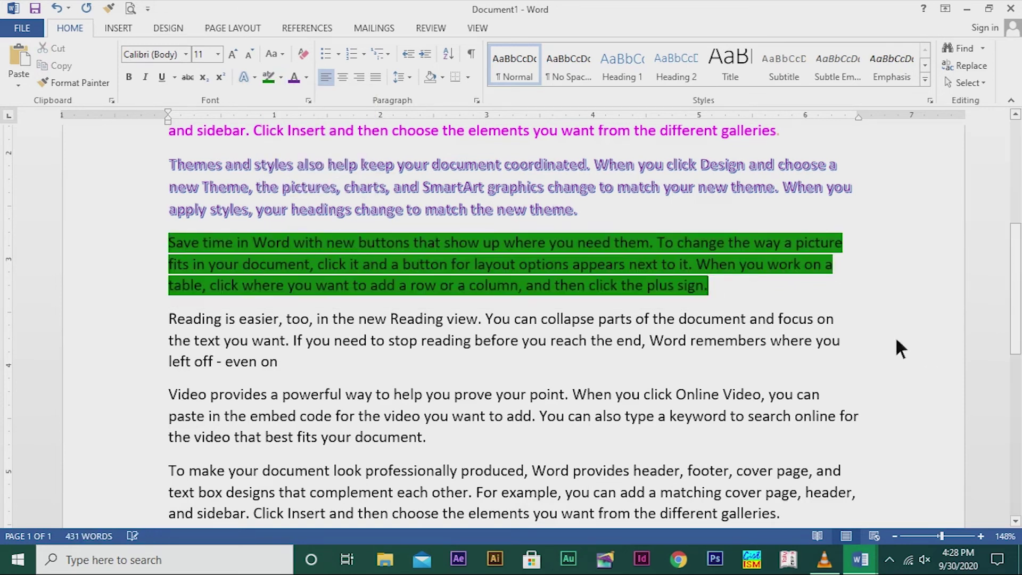
Remove the highlighting from the whole fourth paragraph, beginning "Save time in Word", using No Color.
left_click(282, 77)
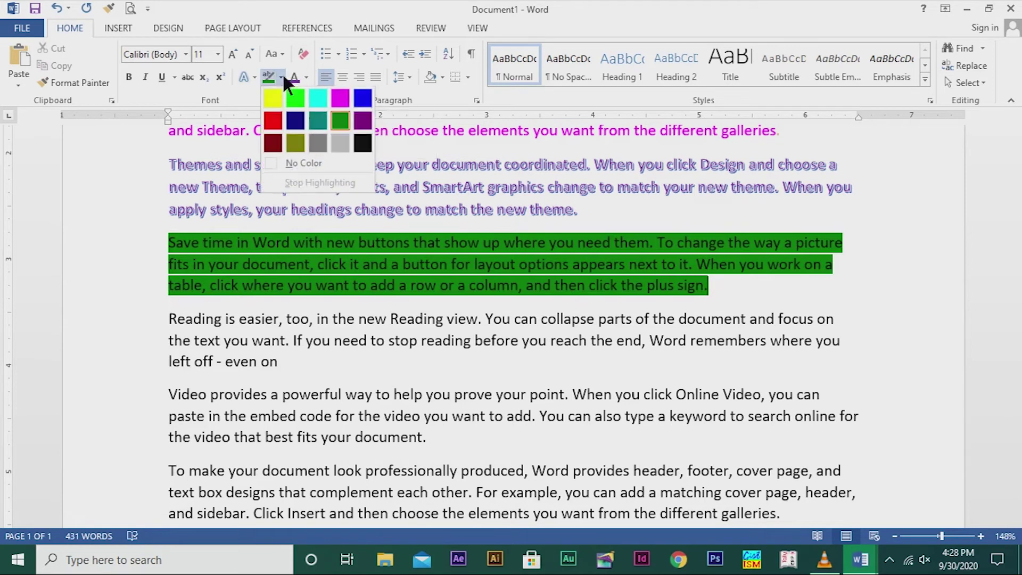
left_click(309, 163)
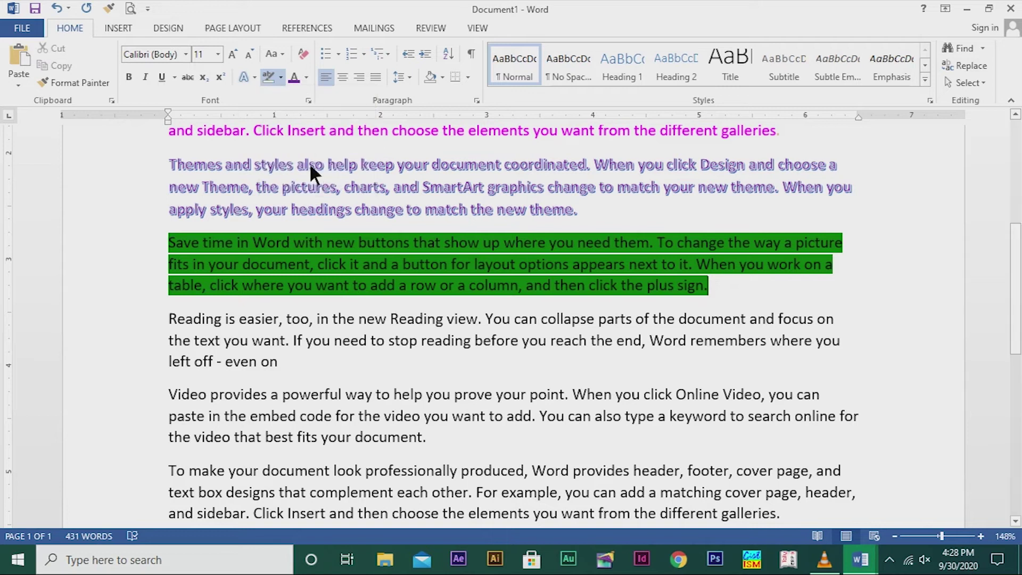
left_click(281, 77)
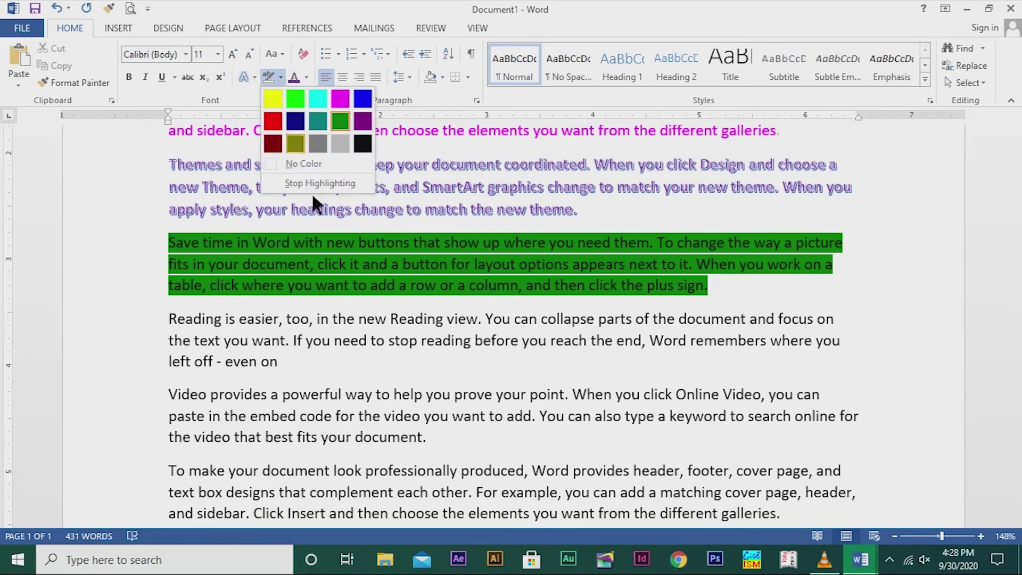
left_click(279, 163)
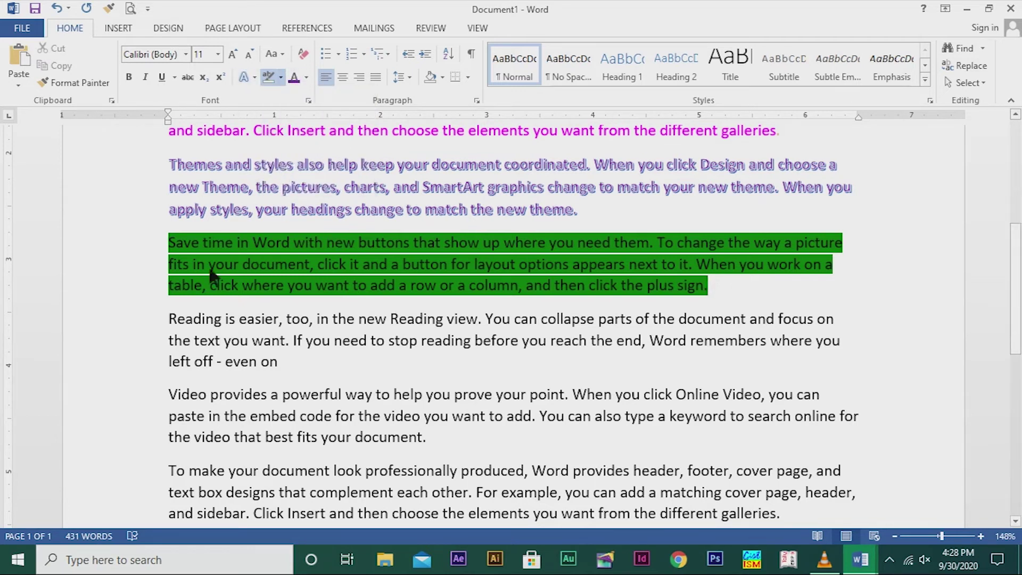
mouse_move(169, 242)
left_mouse_down()
mouse_move(217, 261)
mouse_move(726, 338)
mouse_move(716, 303)
left_mouse_up()
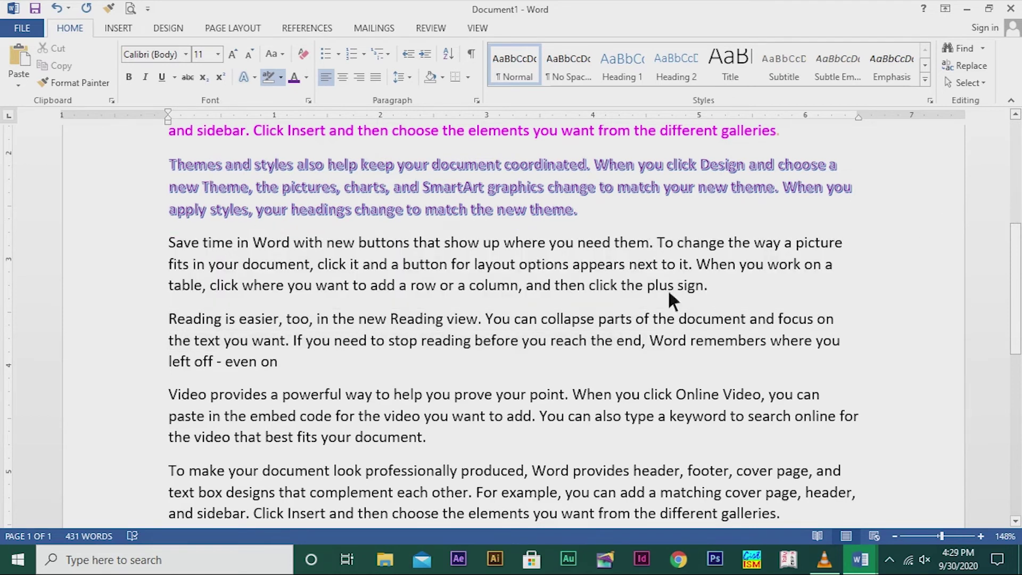
Clear all formatting from the first three paragraphs and deselect them.
scroll(457, 261, "up", 5)
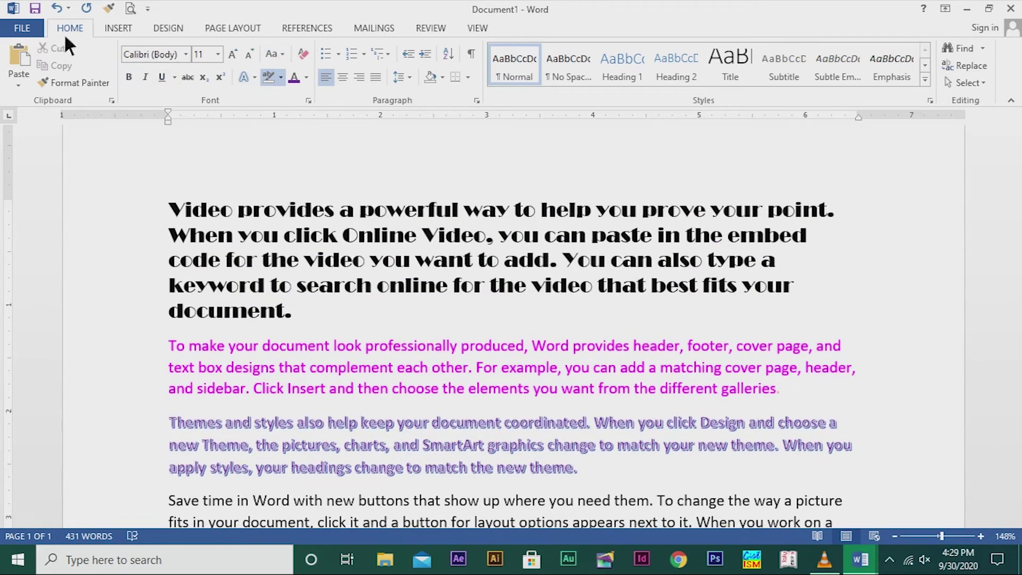
scroll(446, 269, "down", 1)
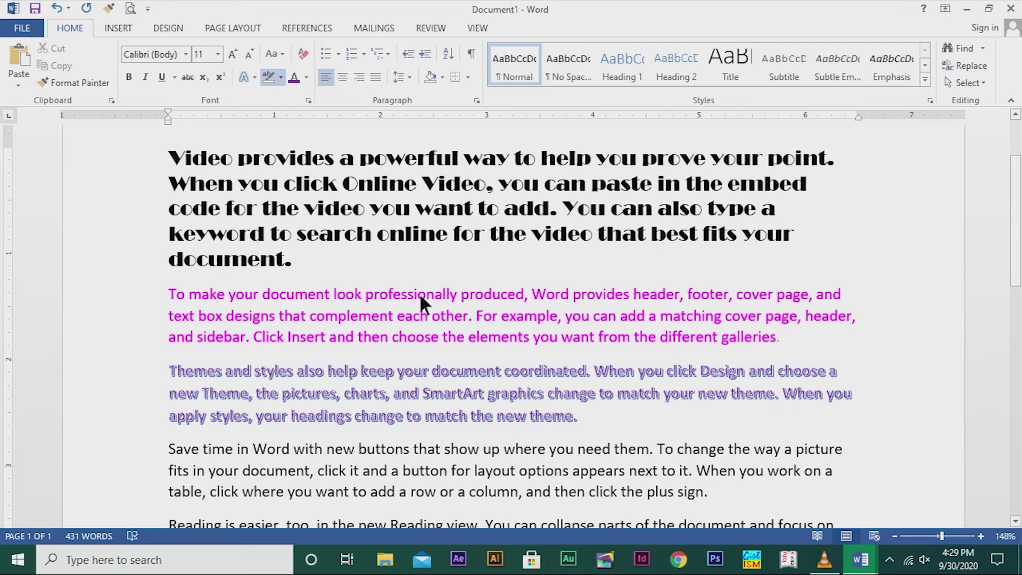
scroll(411, 316, "down", 2)
scroll(413, 319, "up", 2)
left_click(129, 77)
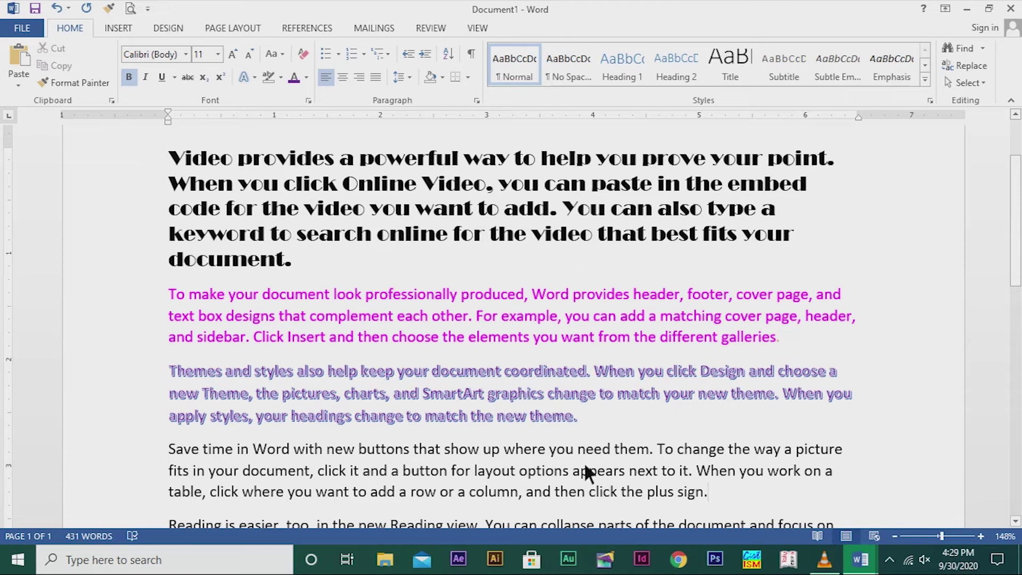
left_click(160, 158)
left_click_drag(216, 193, 562, 413)
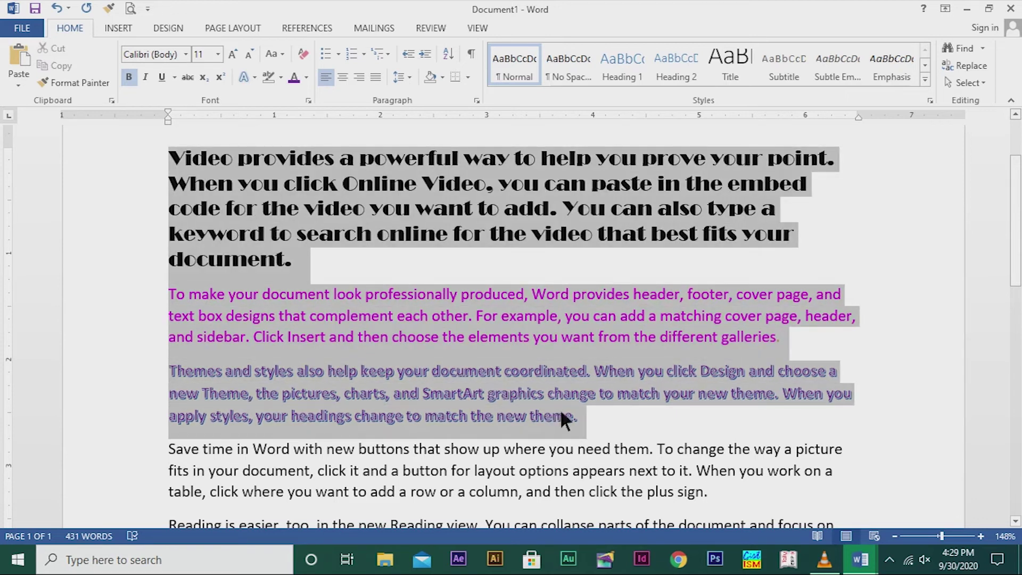
left_click(309, 49)
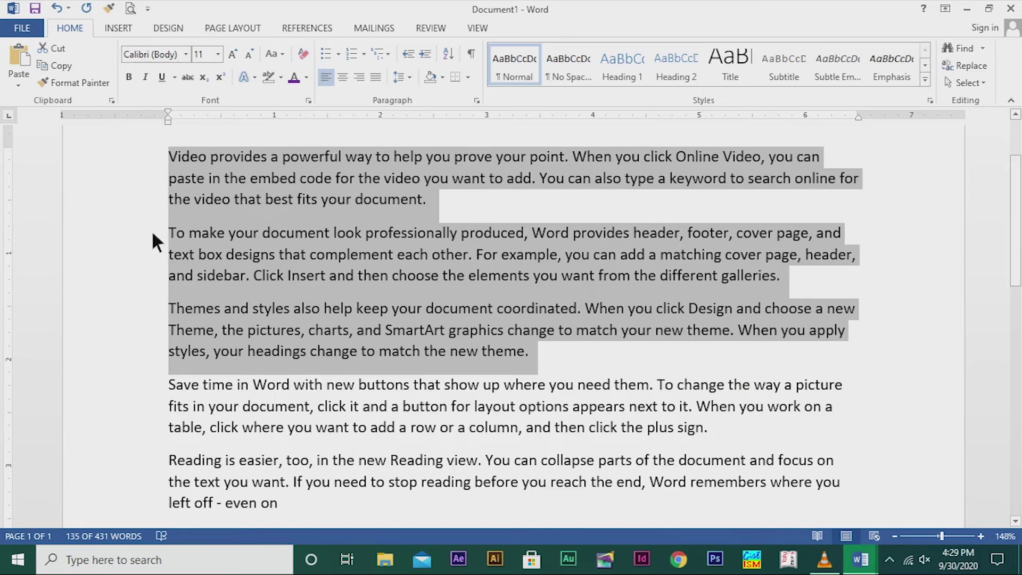
left_click(751, 196)
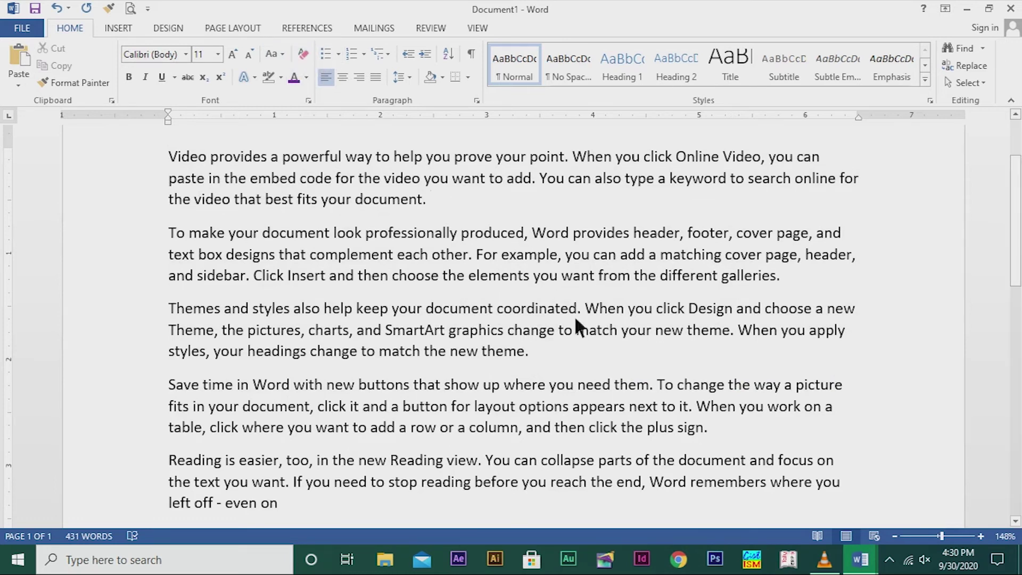
Apply the text effect "Fill - Black, Text 1, Outline - Background 1, Hard Shadow - Accent 1" to the first paragraph.
scroll(573, 316, "down", 4)
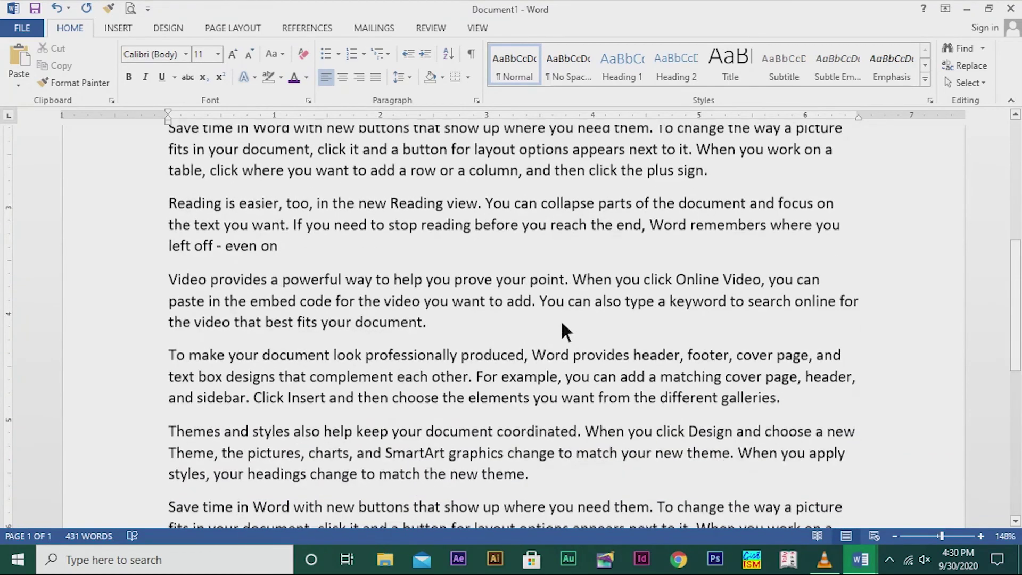
scroll(561, 320, "up", 6)
scroll(557, 318, "down", 4)
scroll(554, 317, "up", 3)
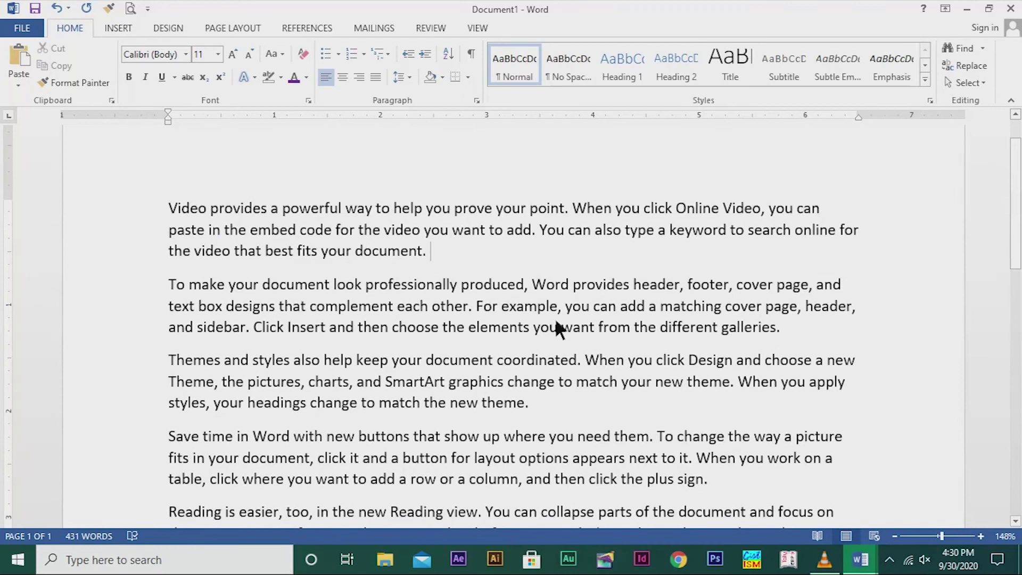
key("ctrl+Home")
left_click_drag(187, 218, 433, 242)
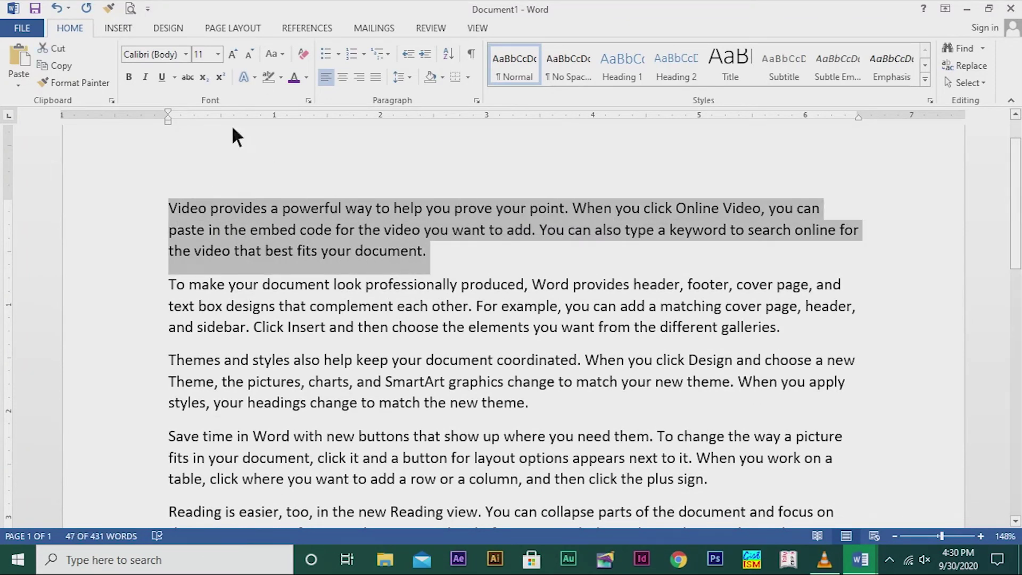
left_click(248, 79)
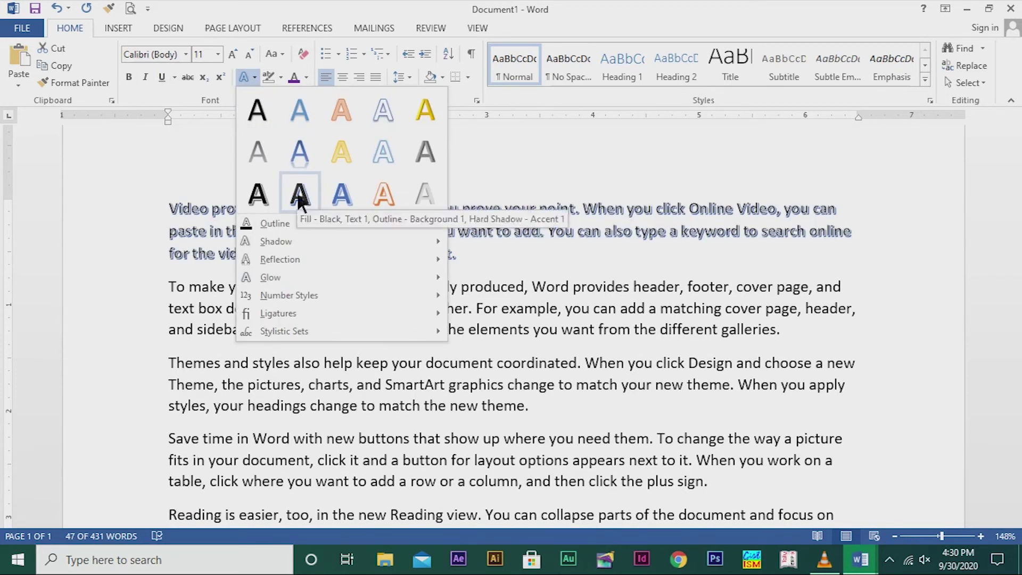
left_click(300, 192)
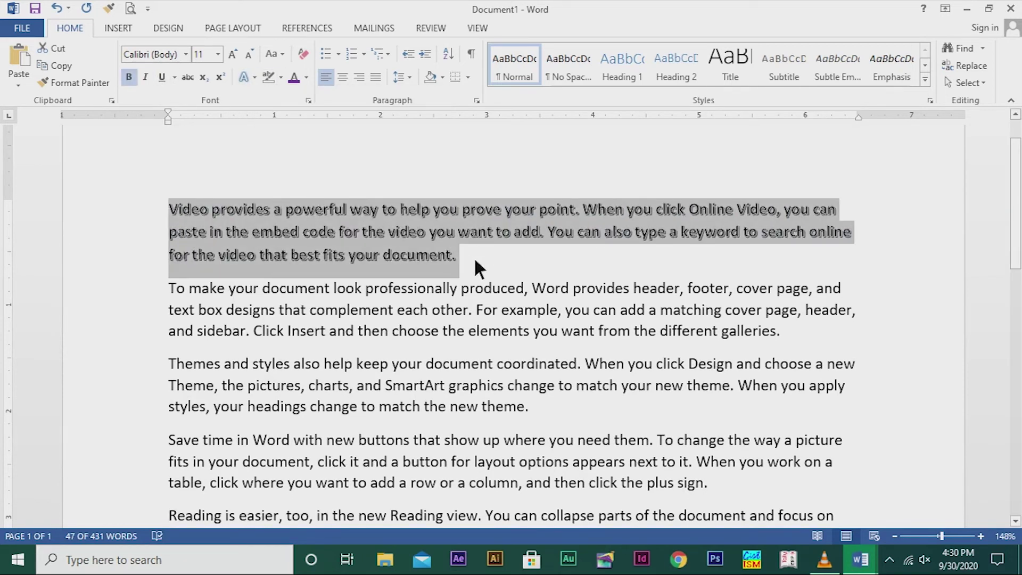
Change the font color of the first paragraph to standard green and deselect it.
left_click(306, 78)
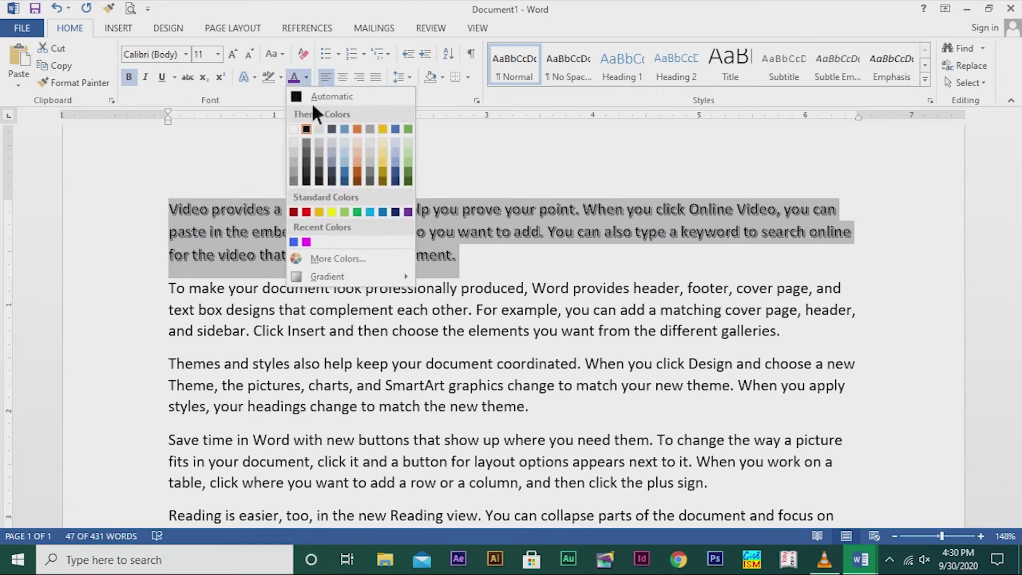
left_click(358, 212)
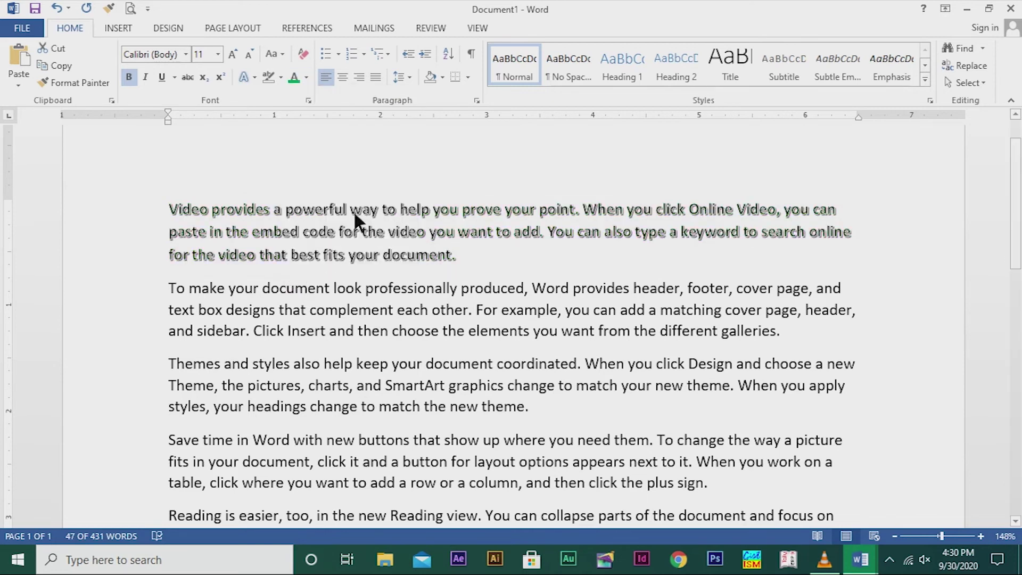
left_click(482, 252)
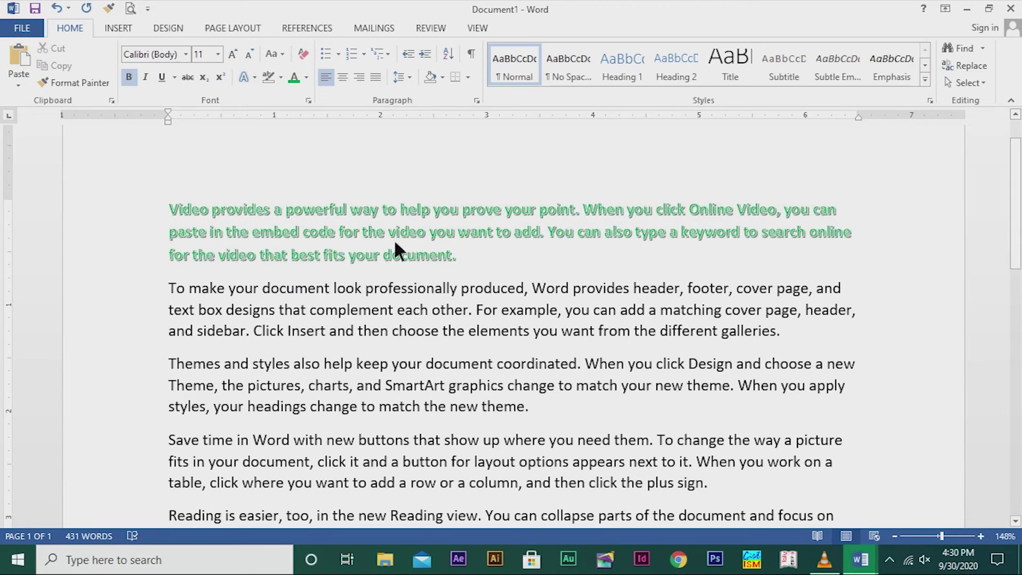
scroll(393, 240, "down", 1)
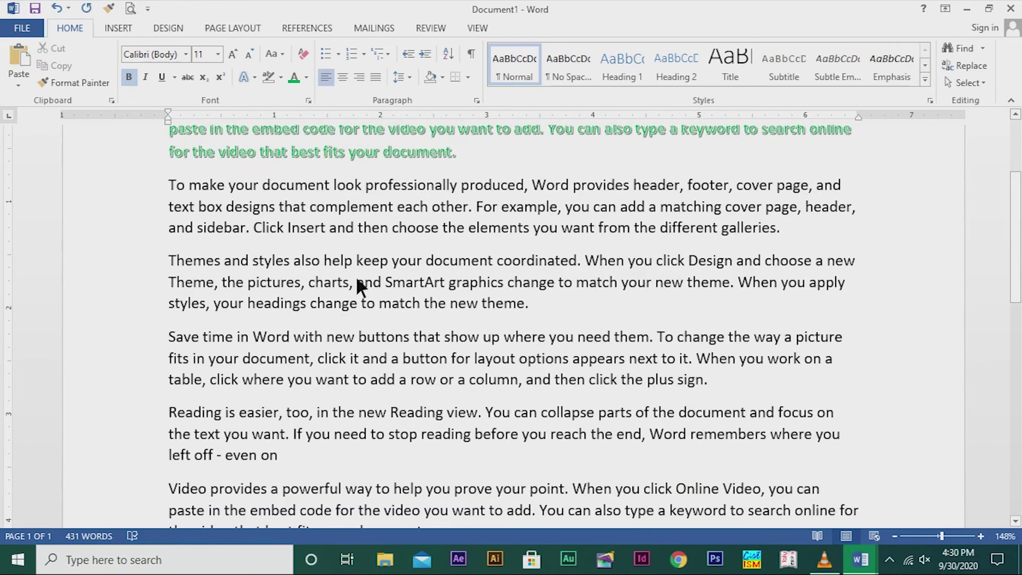
scroll(357, 267, "up", 1)
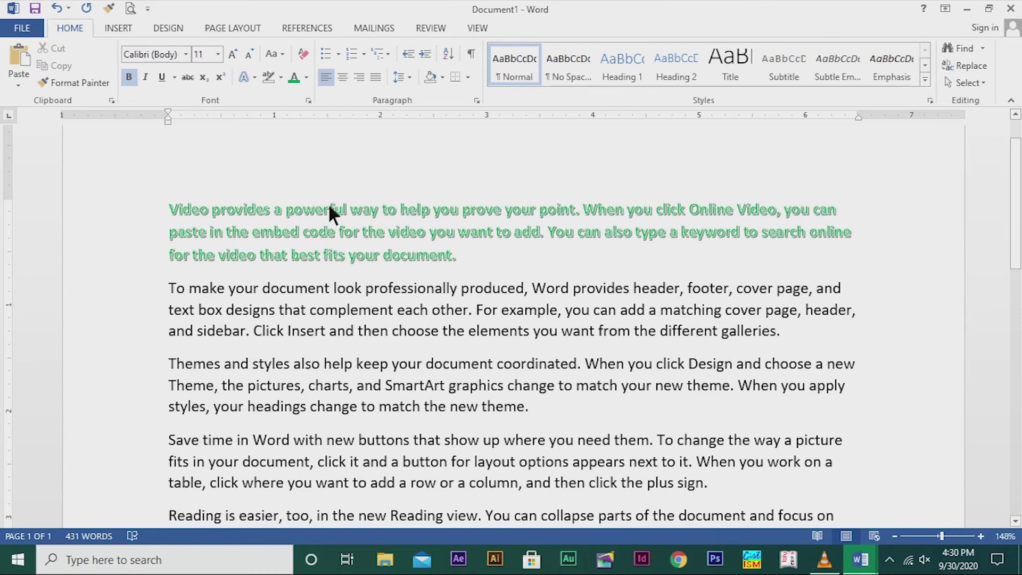
Copy the first paragraph's formatting onto the second, third and fourth paragraphs with the Format Painter, ending at "click the plus sign".
scroll(331, 212, "down", 1)
mouse_move(184, 189)
left_mouse_down()
mouse_move(420, 263)
mouse_move(429, 241)
mouse_move(456, 264)
mouse_move(467, 254)
mouse_move(464, 235)
mouse_move(436, 220)
mouse_move(229, 182)
mouse_move(170, 183)
left_mouse_up()
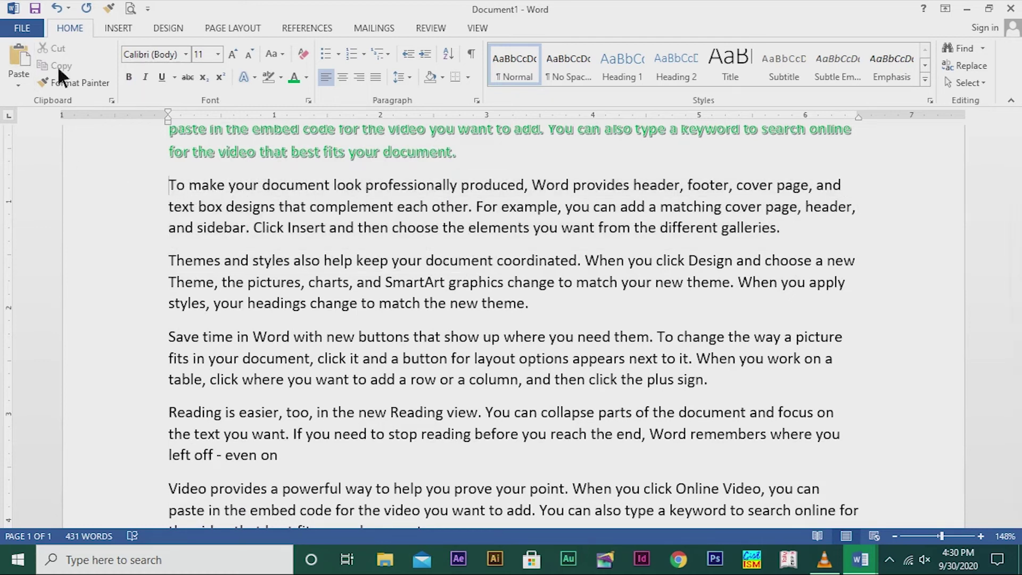
left_click(85, 83)
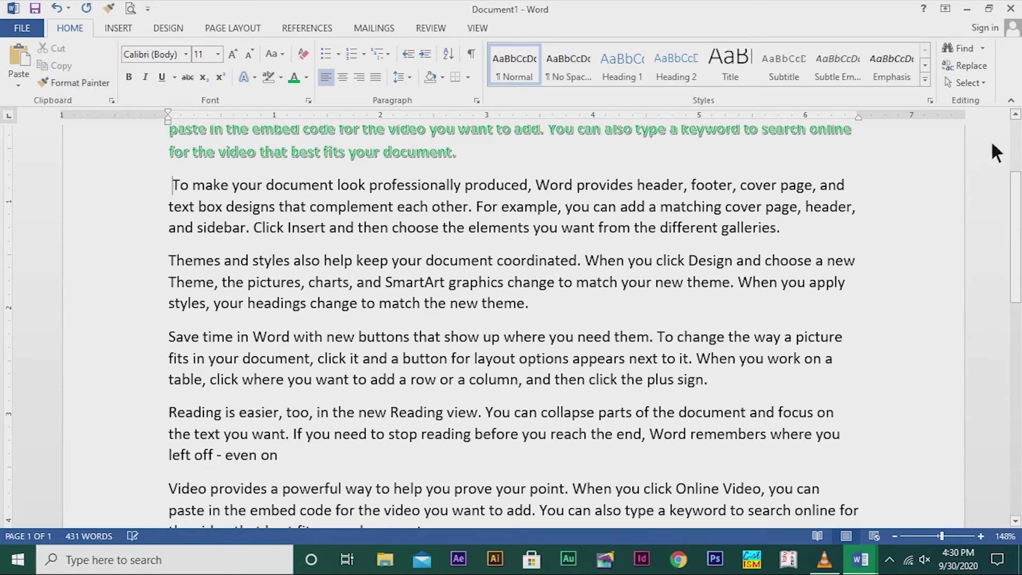
left_click(1016, 115)
left_click(1016, 115)
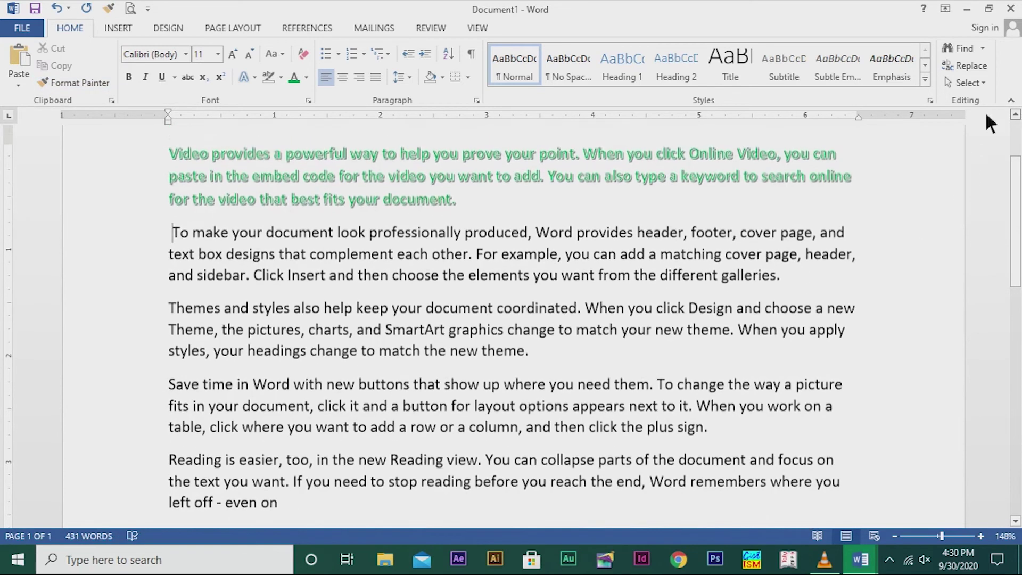
left_click_drag(171, 155, 431, 202)
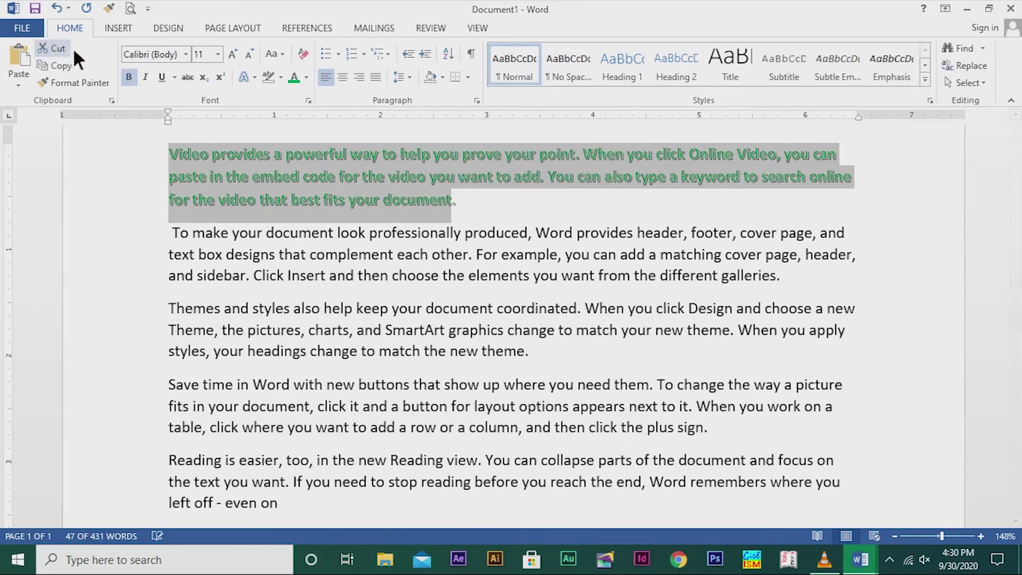
left_click(78, 82)
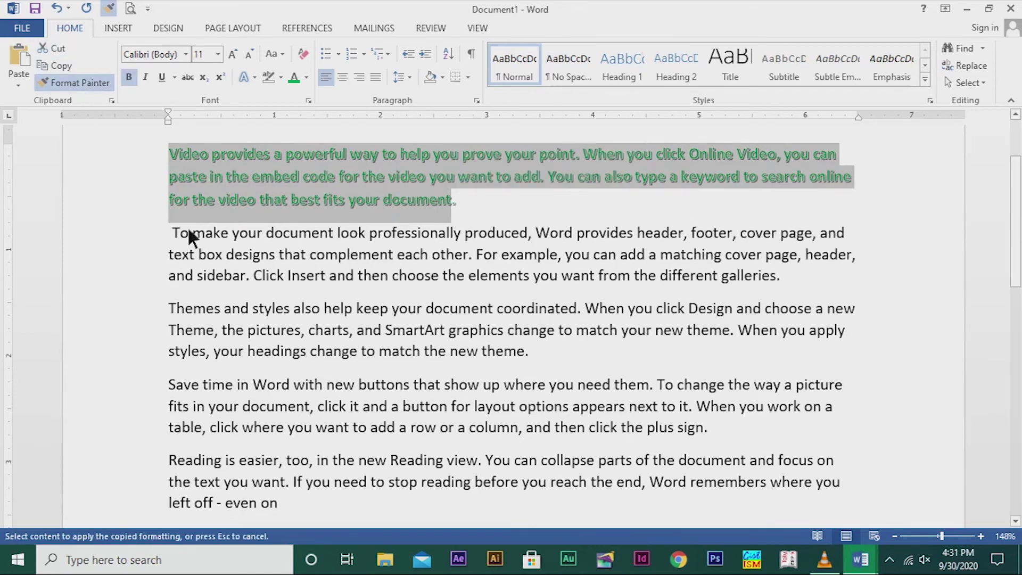
mouse_move(180, 227)
left_mouse_down()
mouse_move(283, 356)
mouse_move(345, 405)
mouse_move(426, 426)
mouse_move(739, 418)
left_mouse_up()
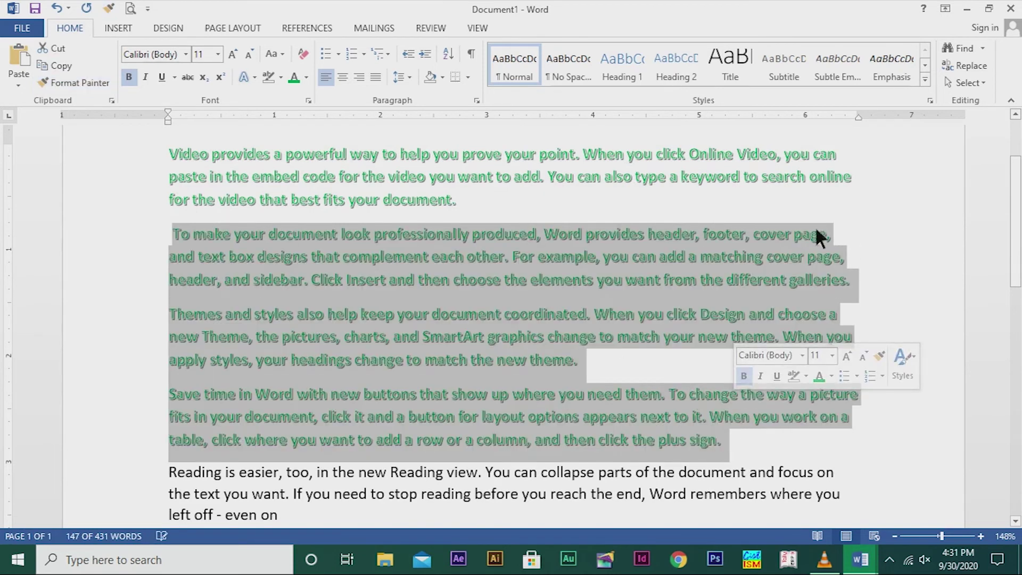
key("Left")
Compare the formatting of the first four paragraphs with the text that follows them.
scroll(463, 426, "down", 2)
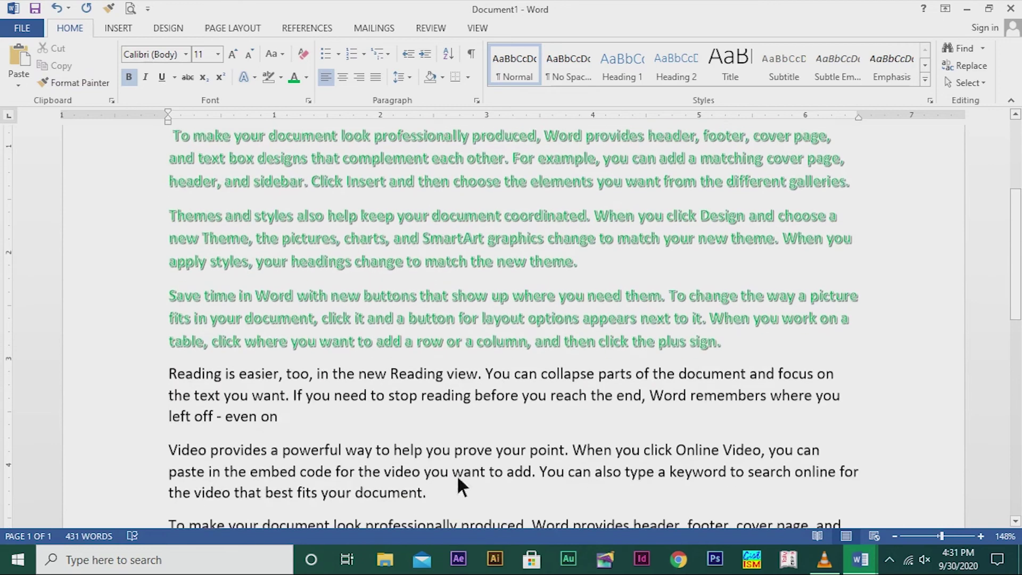
scroll(459, 369, "up", 4)
scroll(459, 369, "down", 3)
scroll(459, 371, "up", 4)
scroll(459, 374, "down", 5)
scroll(460, 375, "up", 4)
scroll(459, 374, "down", 4)
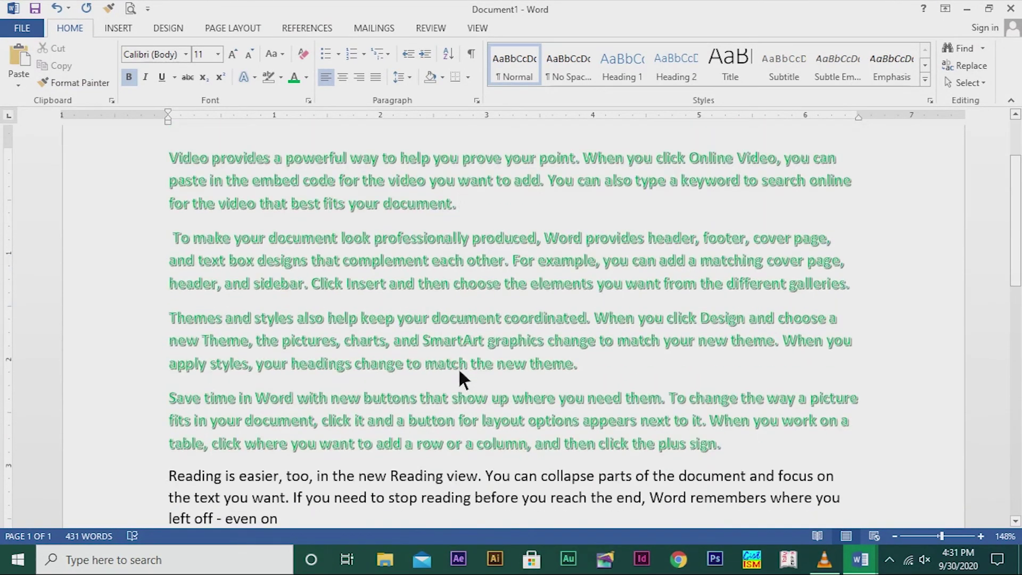
scroll(459, 374, "up", 2)
scroll(459, 374, "down", 1)
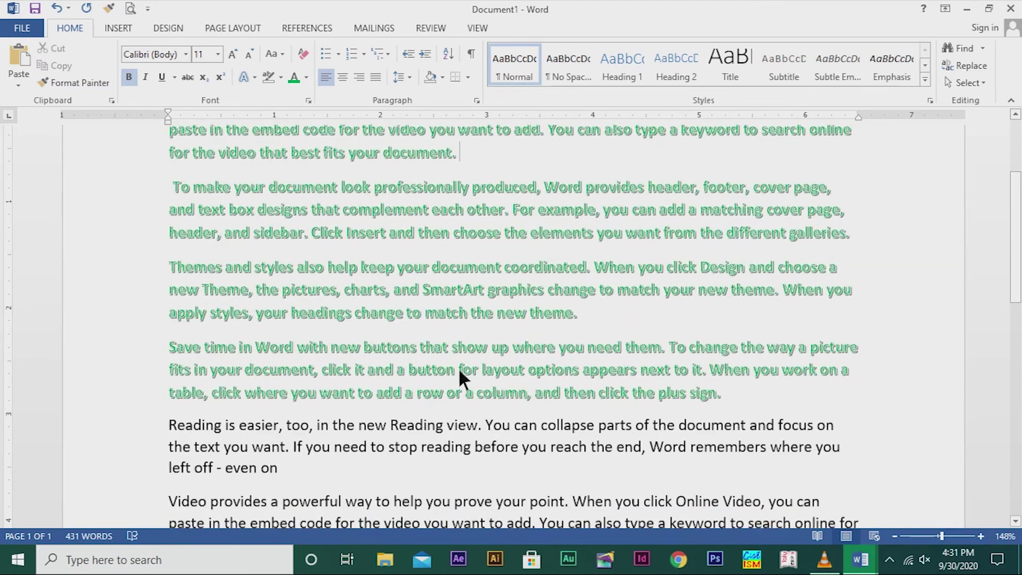
scroll(275, 352, "up", 3)
scroll(281, 355, "down", 2)
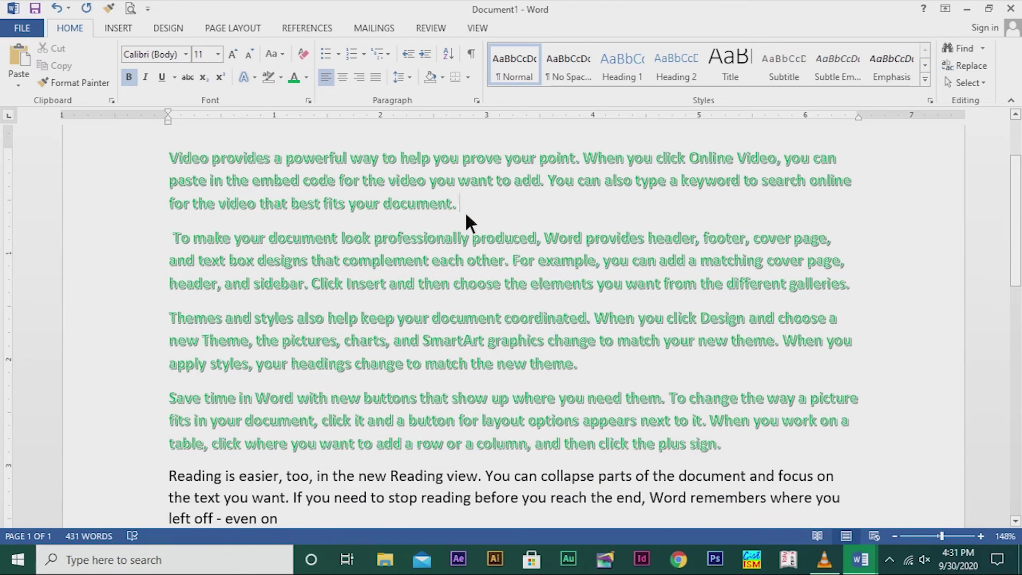
Clear all formatting from the first four paragraphs and deselect them.
left_click_drag(165, 151, 746, 455)
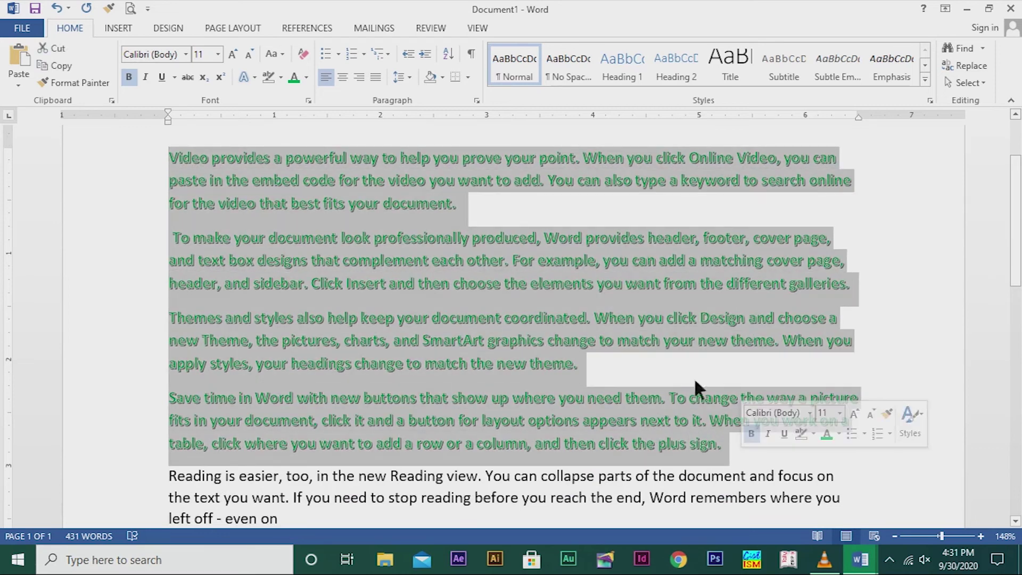
left_click(313, 53)
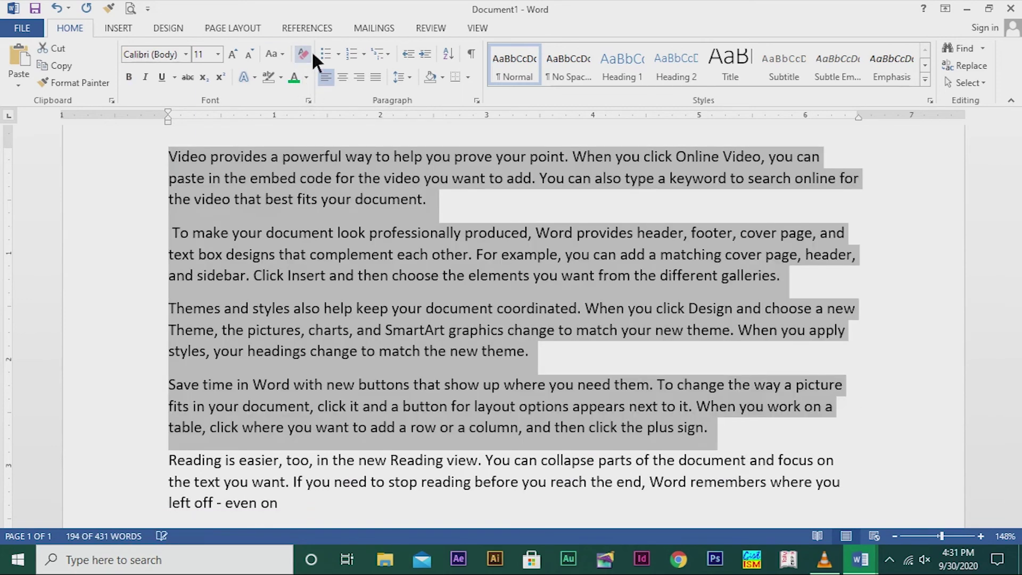
left_click(885, 194)
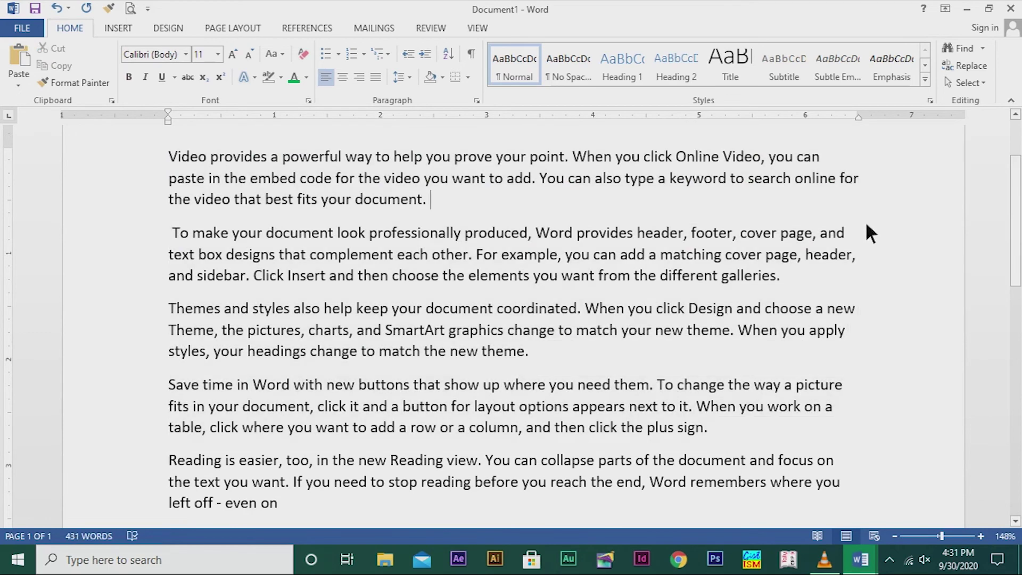
scroll(591, 350, "down", 1)
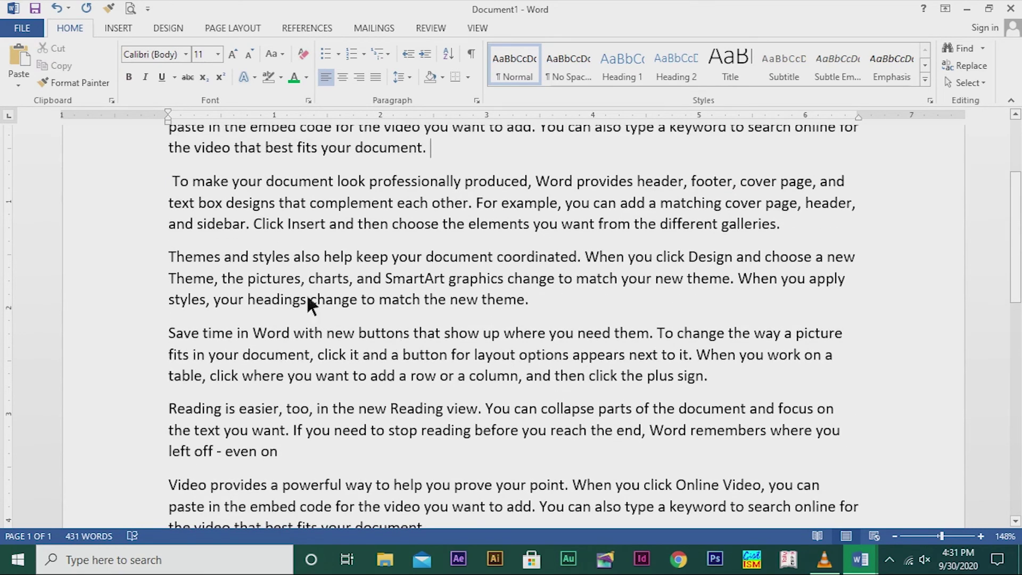
Copy the last "Themes and styles" paragraph and paste it on the empty line at the end of the document.
scroll(461, 286, "down", 10)
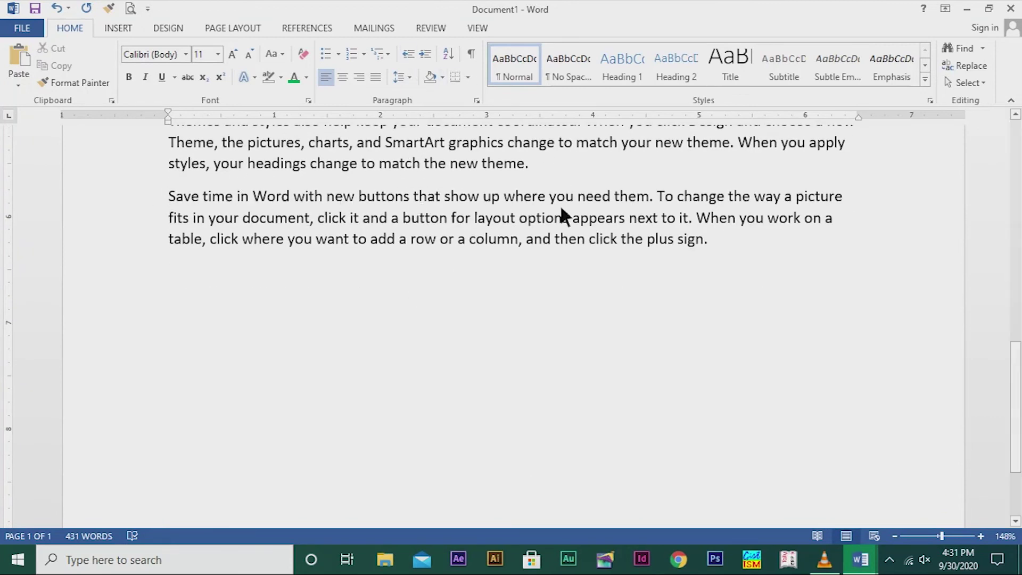
scroll(394, 217, "up", 1)
triple_click(394, 216)
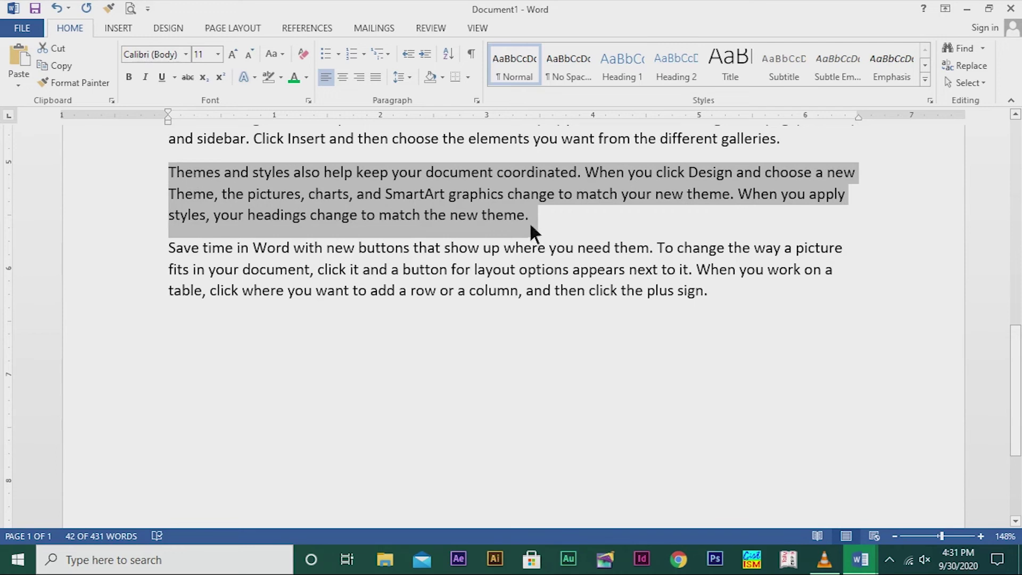
left_click(60, 65)
left_click(179, 336)
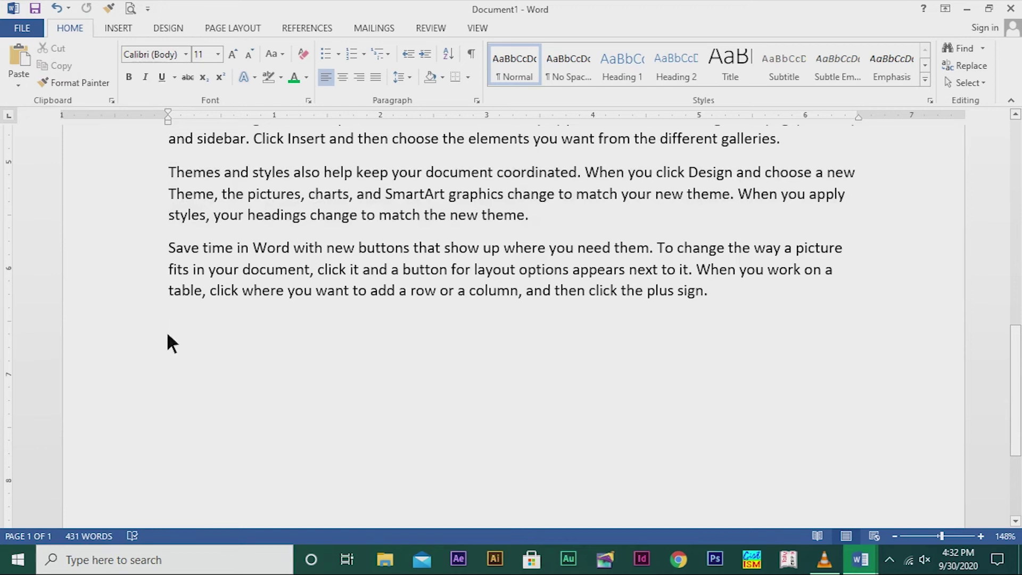
left_click(18, 84)
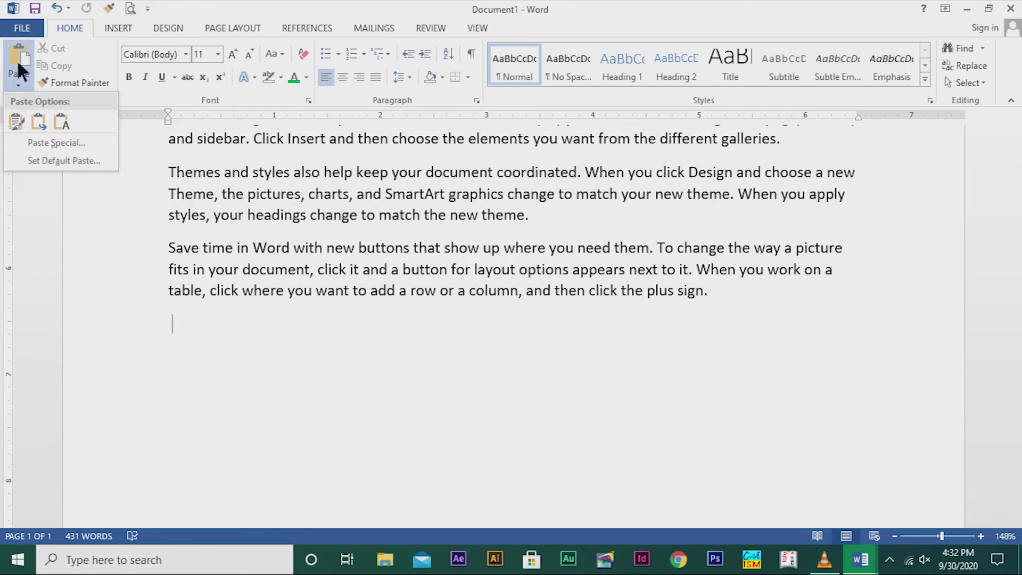
left_click(18, 63)
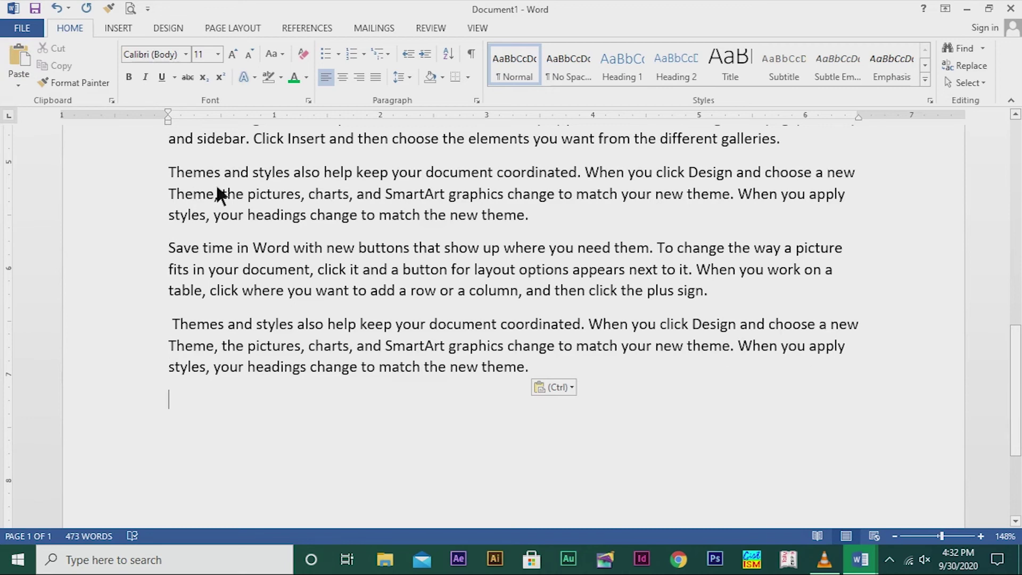
Cut the "Themes and styles" paragraph pasted at the end of the document.
left_click(177, 322)
left_click_drag(177, 322, 535, 375)
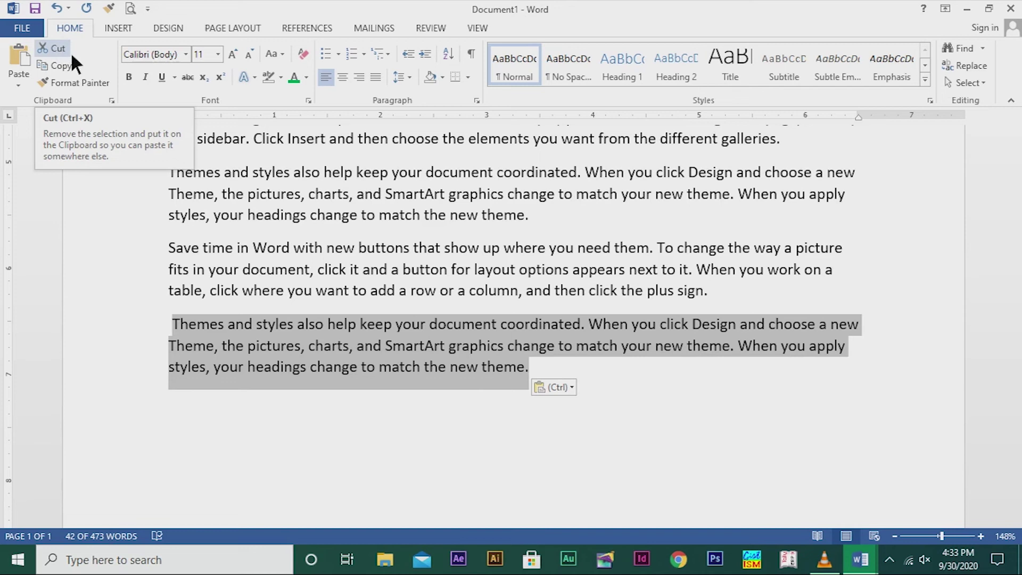
left_click(56, 48)
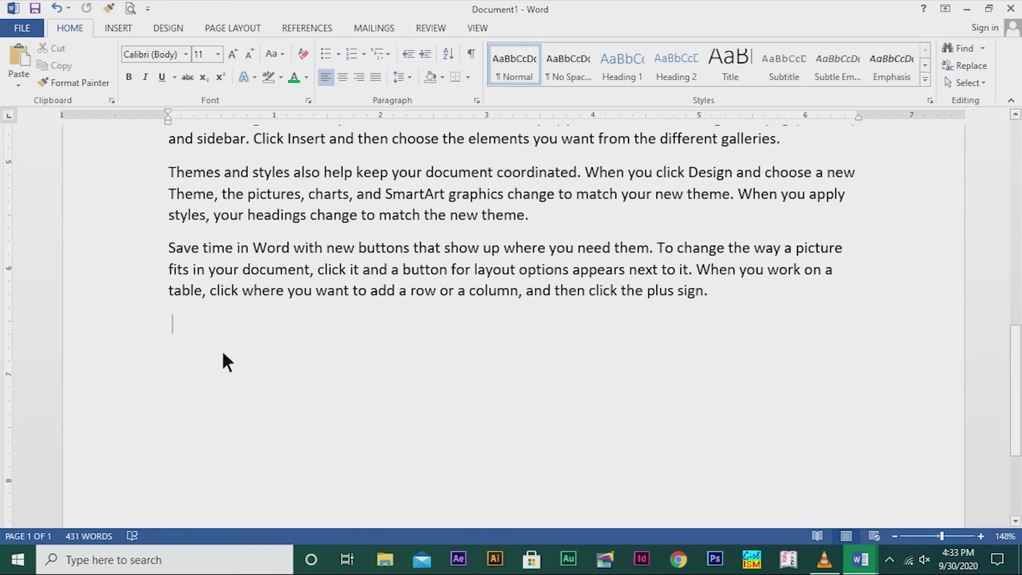
scroll(223, 356, "up", 2)
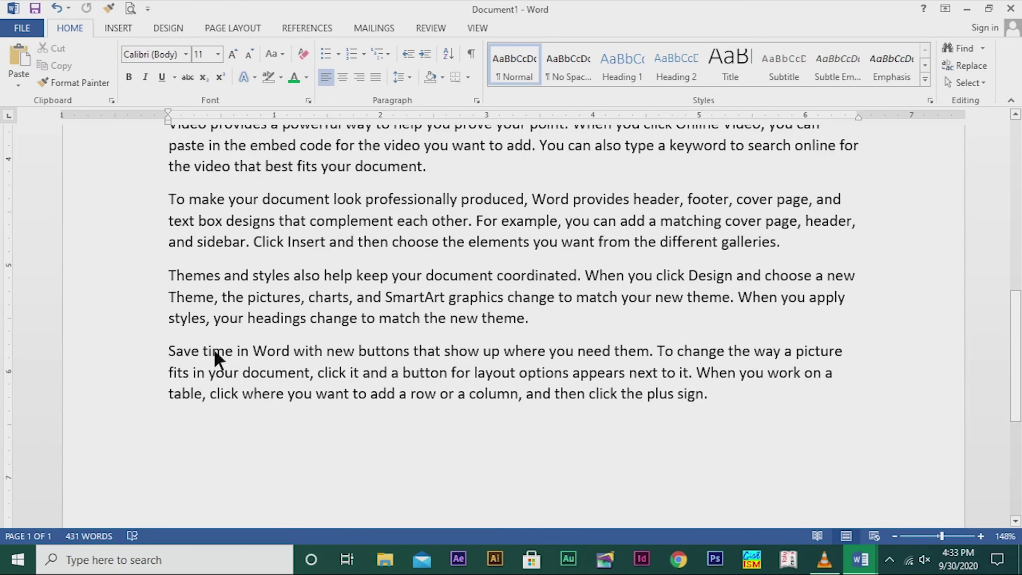
scroll(218, 356, "down", 3)
scroll(226, 358, "up", 5)
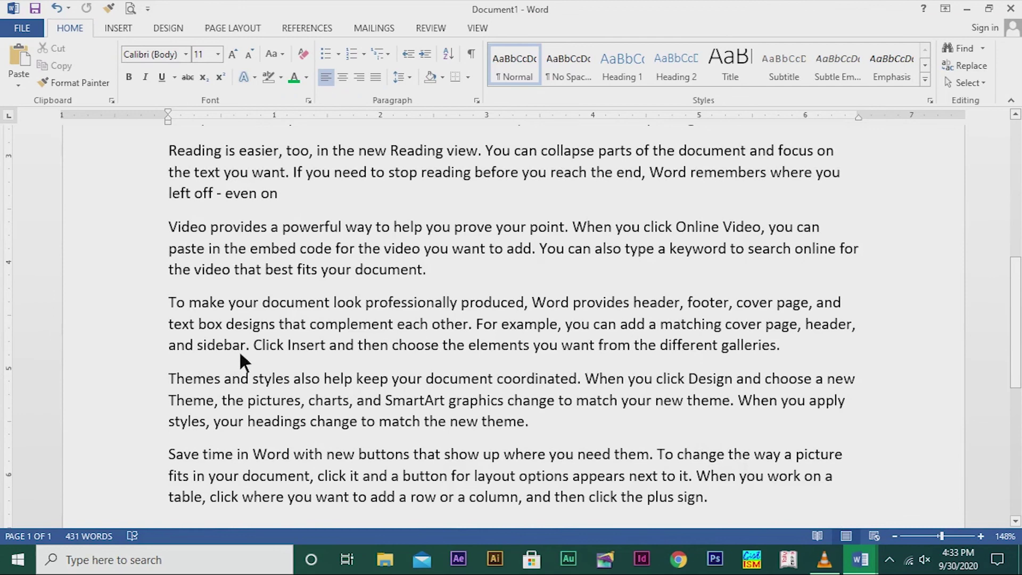
scroll(240, 355, "down", 6)
scroll(244, 353, "up", 3)
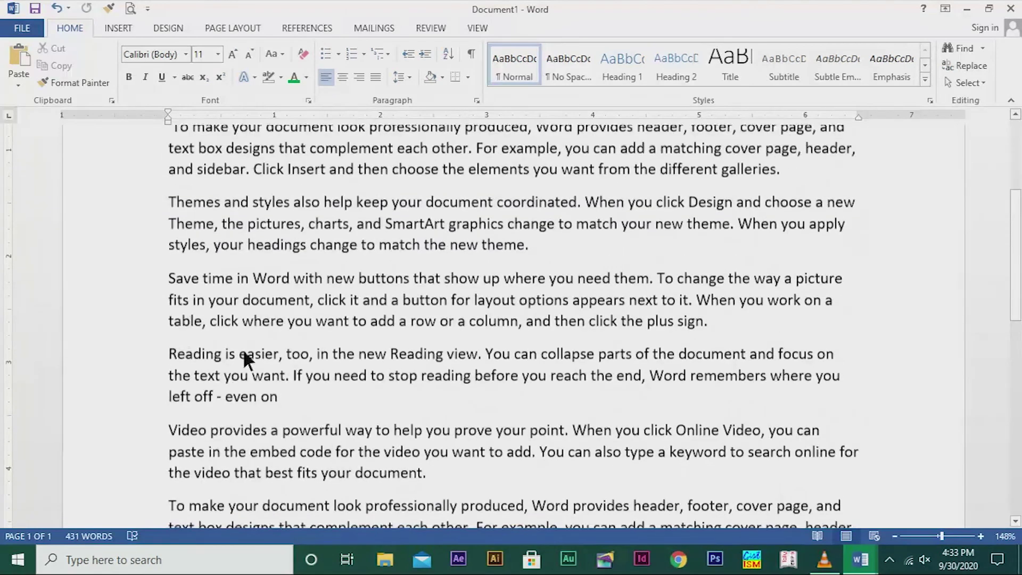
scroll(248, 351, "down", 5)
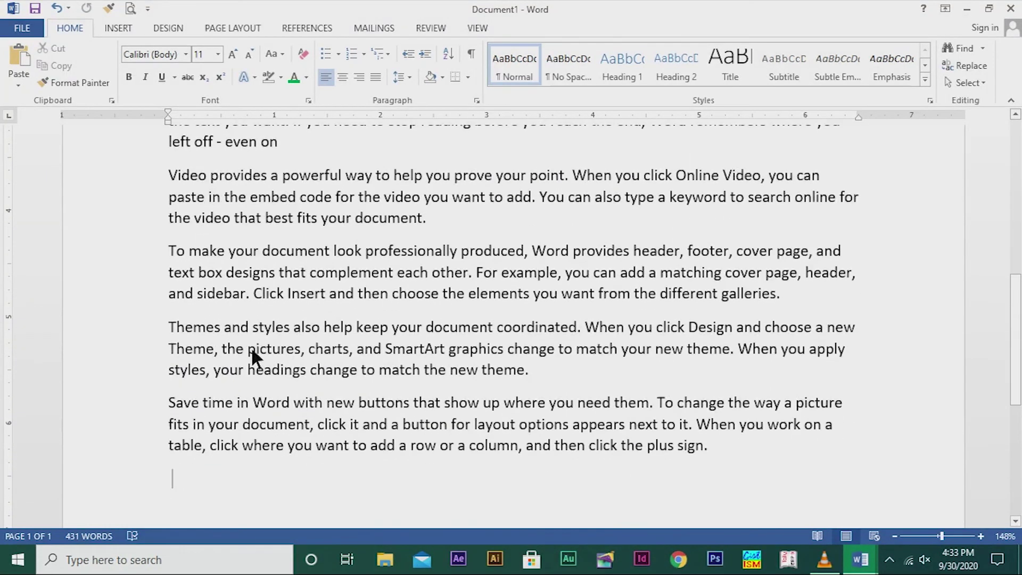
scroll(252, 349, "up", 5)
scroll(254, 352, "down", 9)
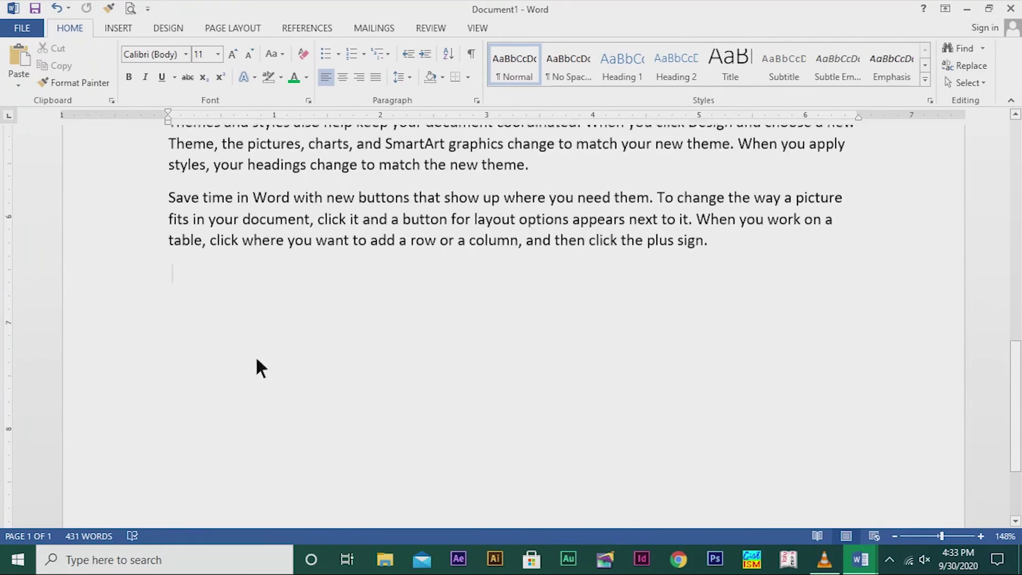
scroll(320, 328, "up", 3)
scroll(321, 325, "up", 6)
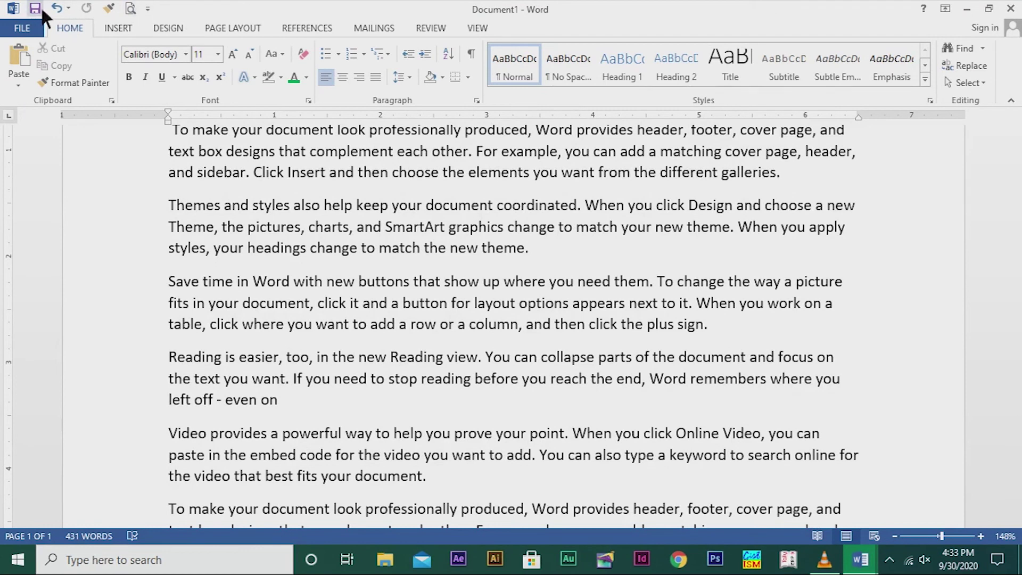
left_click(24, 26)
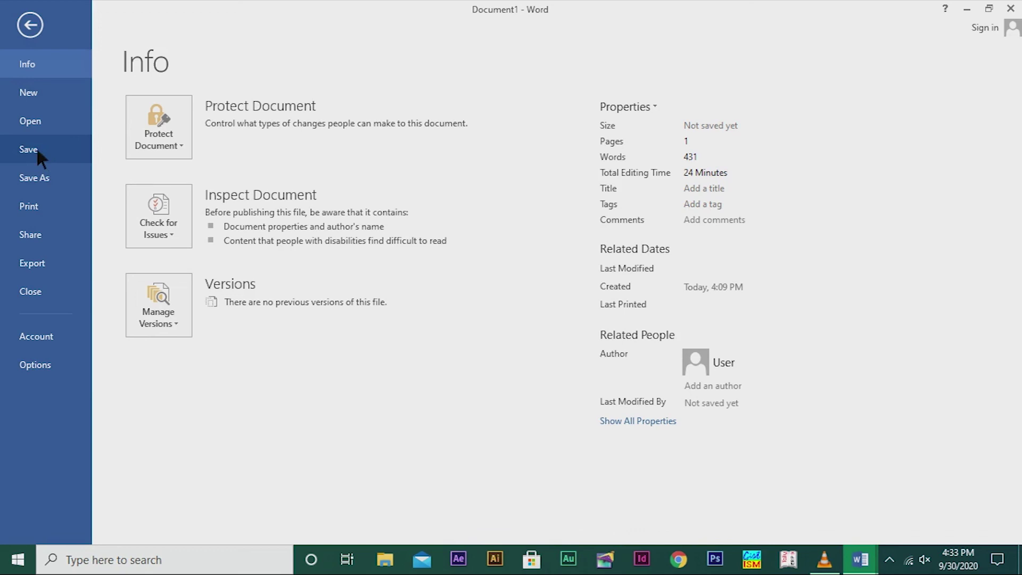
left_click(30, 23)
scroll(293, 336, "up", 2)
scroll(292, 337, "down", 3)
scroll(293, 337, "up", 2)
scroll(296, 340, "down", 3)
scroll(296, 340, "down", 3)
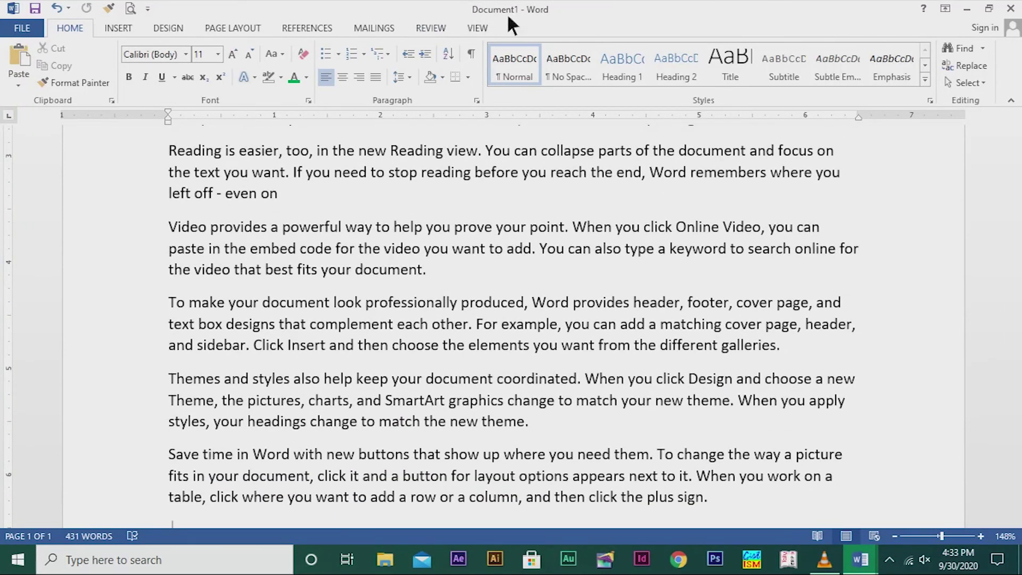
Start saving the unsaved document, choosing the Desktop folder on the computer as its location.
left_click(34, 9)
left_click(38, 8)
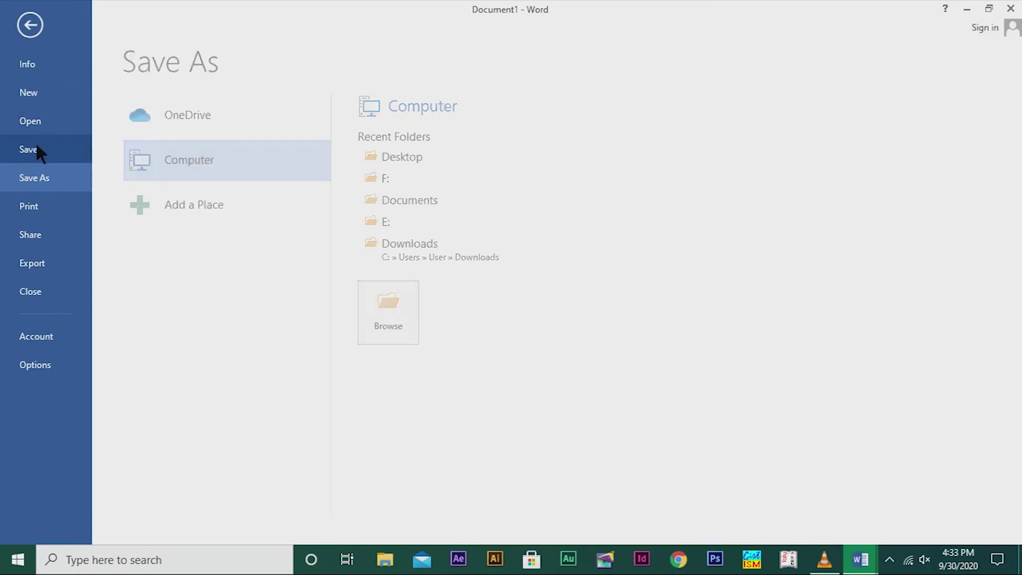
left_click(408, 158)
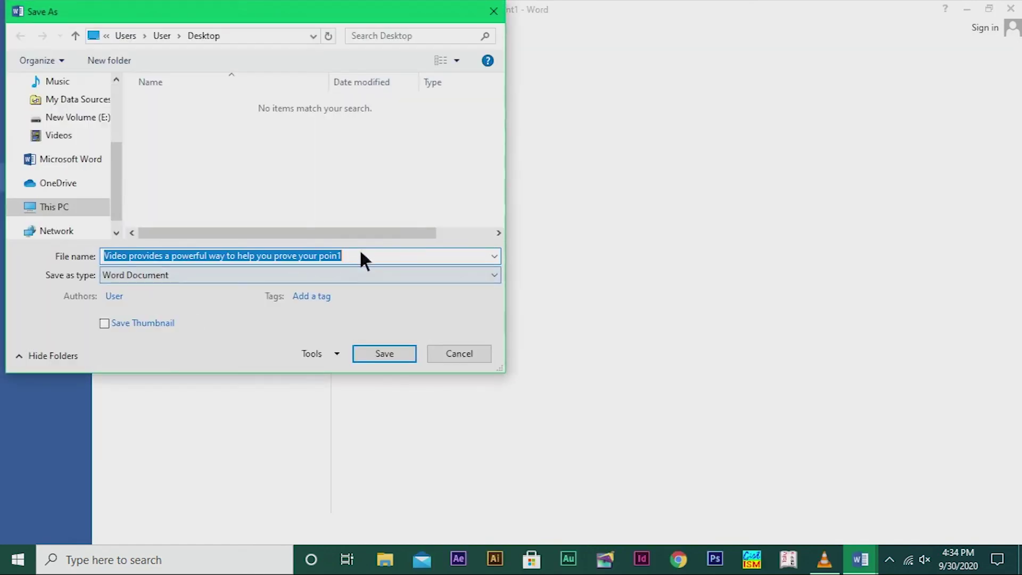
Replace the suggested file name with "text formatting" and save it as a Word Document.
left_click(356, 256)
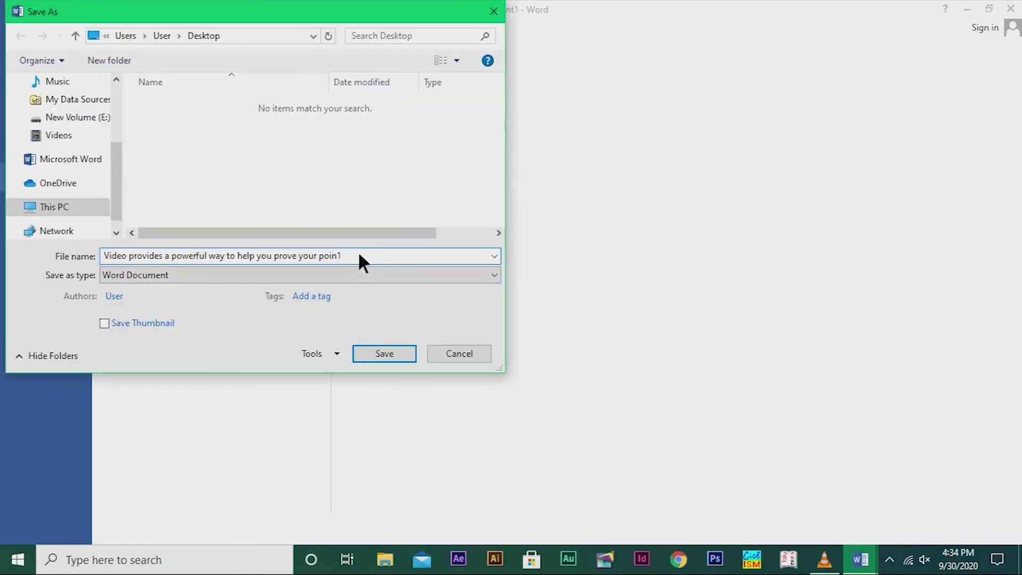
key("BackSpace")
key("BackSpace")
key("BackSpace")
key("BackSpace")
key("BackSpace")
key("BackSpace")
key("BackSpace")
key("BackSpace")
key("BackSpace")
key("BackSpace")
key("BackSpace")
key("BackSpace")
key("BackSpace")
key("BackSpace")
key("BackSpace")
key("BackSpace")
key("BackSpace")
key("BackSpace")
key("BackSpace")
key("BackSpace")
key("BackSpace")
key("BackSpace")
key("BackSpace")
key("BackSpace")
key("BackSpace")
key("BackSpace")
key("BackSpace")
key("BackSpace")
key("BackSpace")
key("BackSpace")
key("BackSpace")
key("BackSpace")
key("BackSpace")
key("BackSpace")
key("BackSpace")
key("BackSpace")
key("BackSpace")
key("BackSpace")
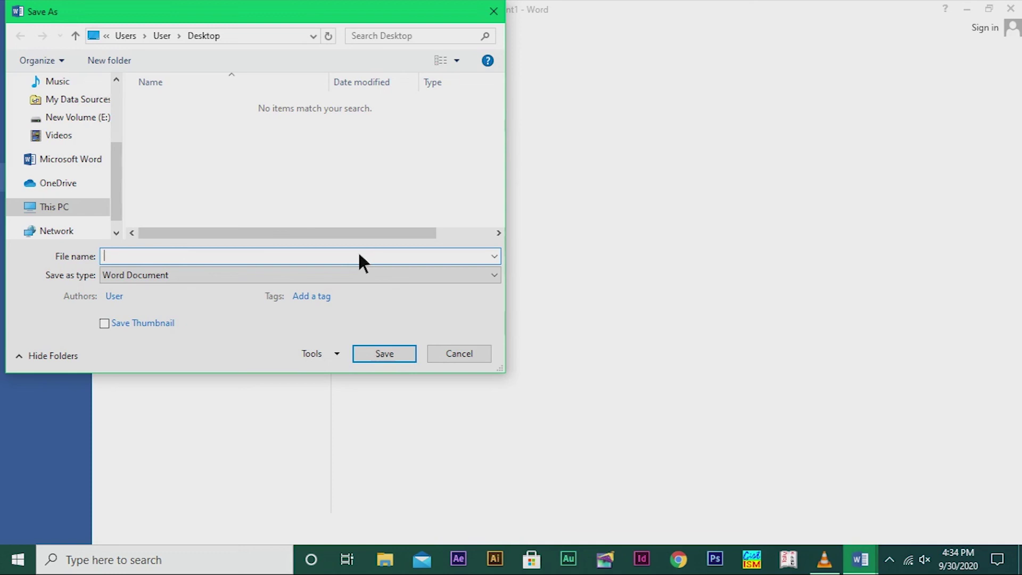
type("ext formatting")
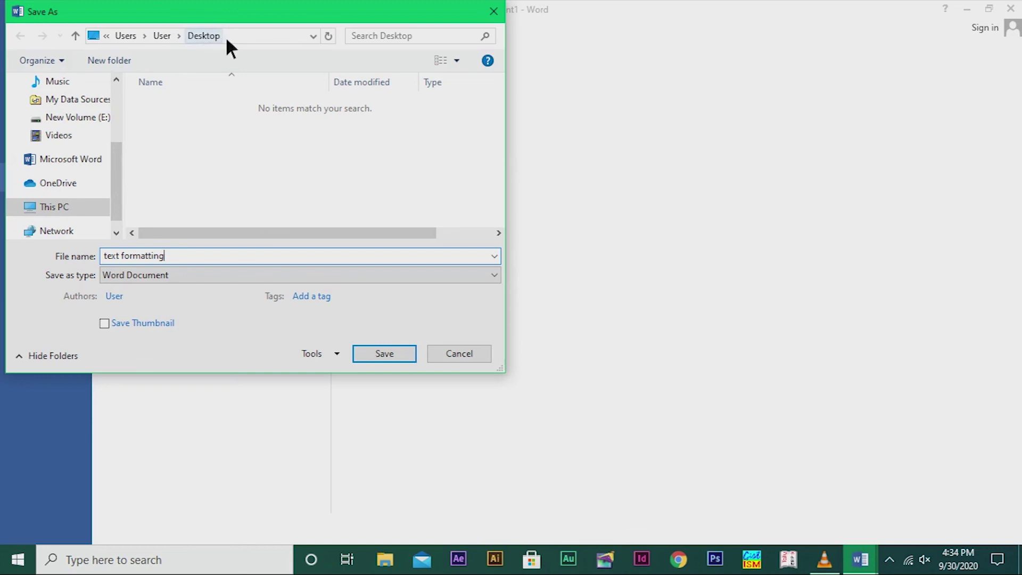
left_click(381, 356)
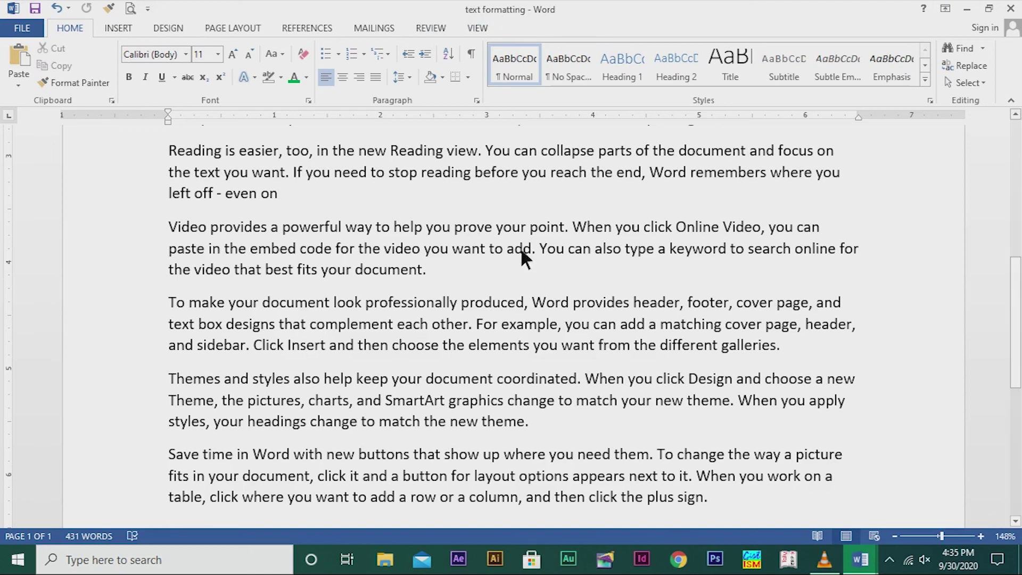
scroll(515, 361, "down", 3)
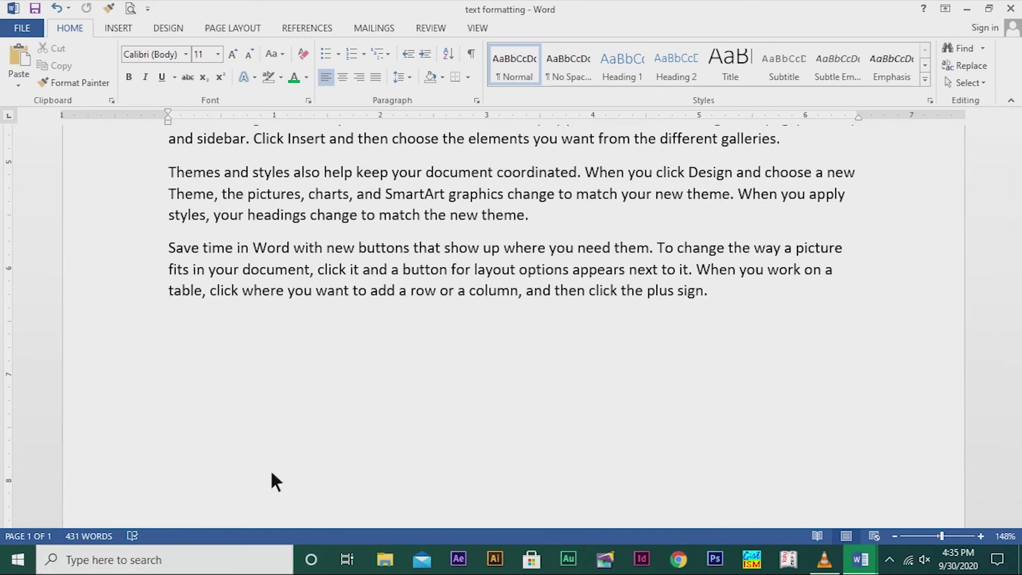
scroll(382, 394, "up", 4)
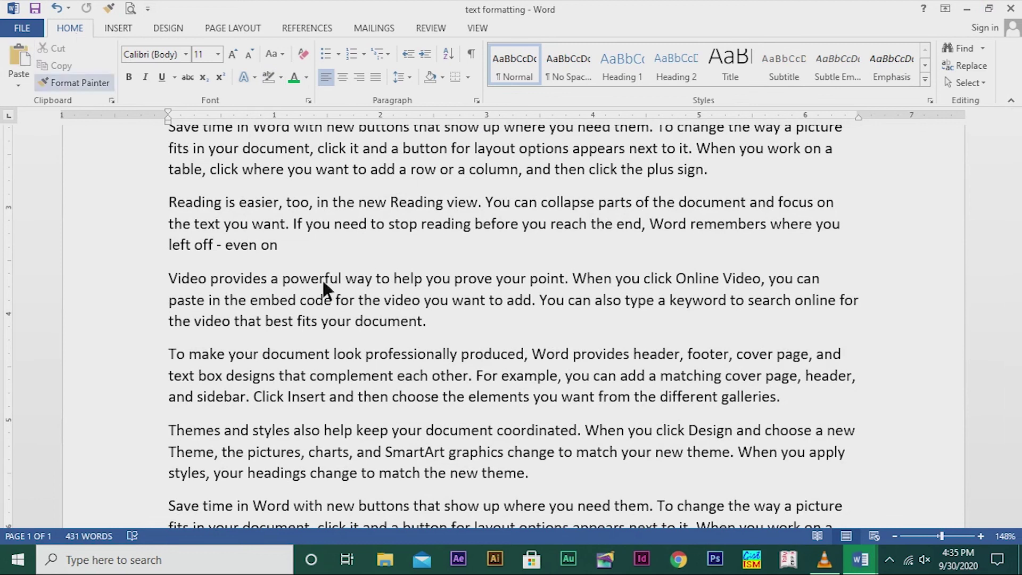
scroll(436, 392, "down", 4)
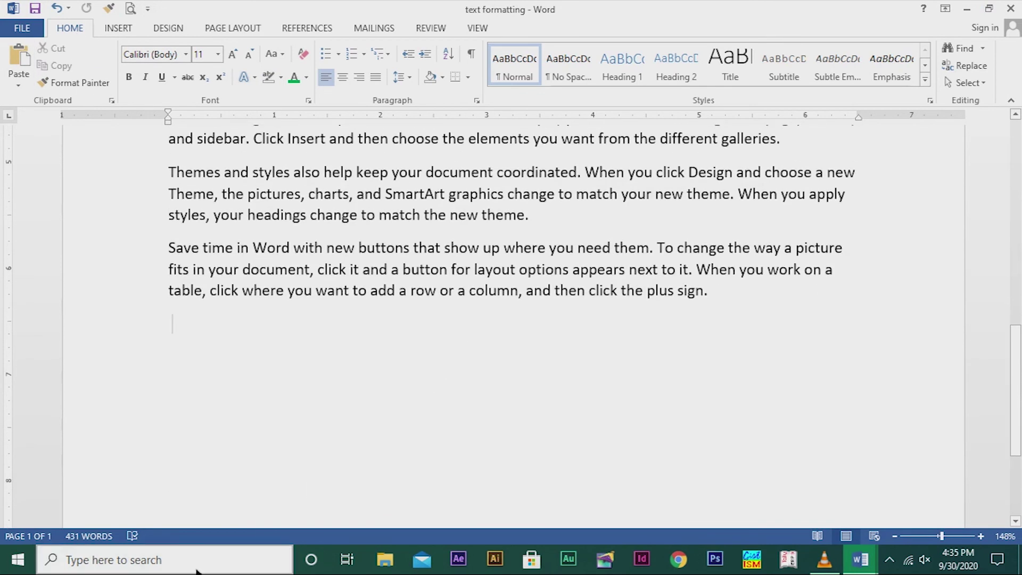